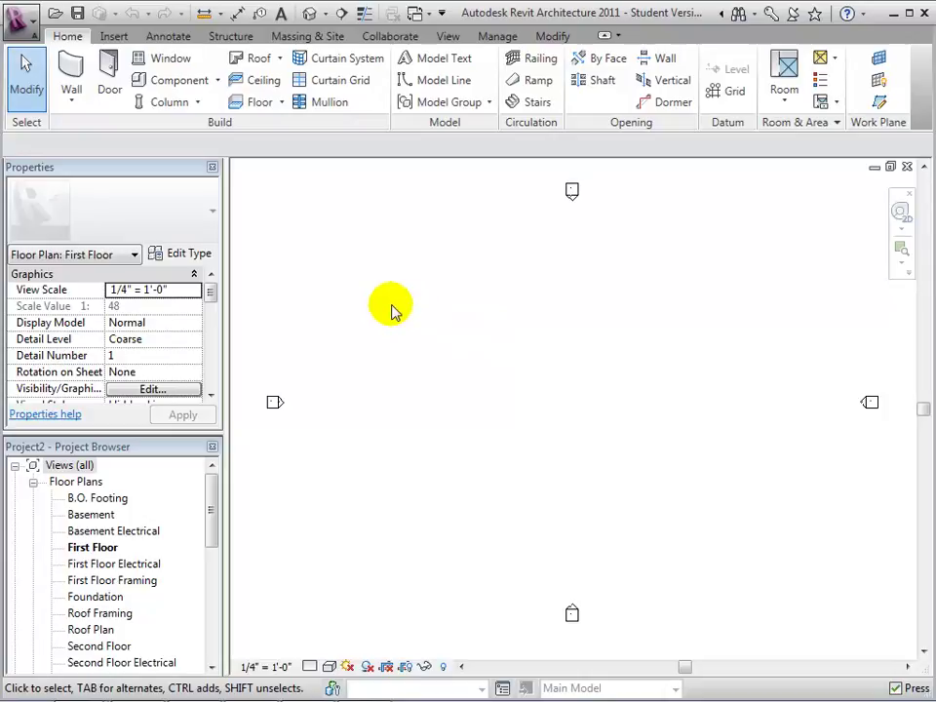
left_click(175, 86)
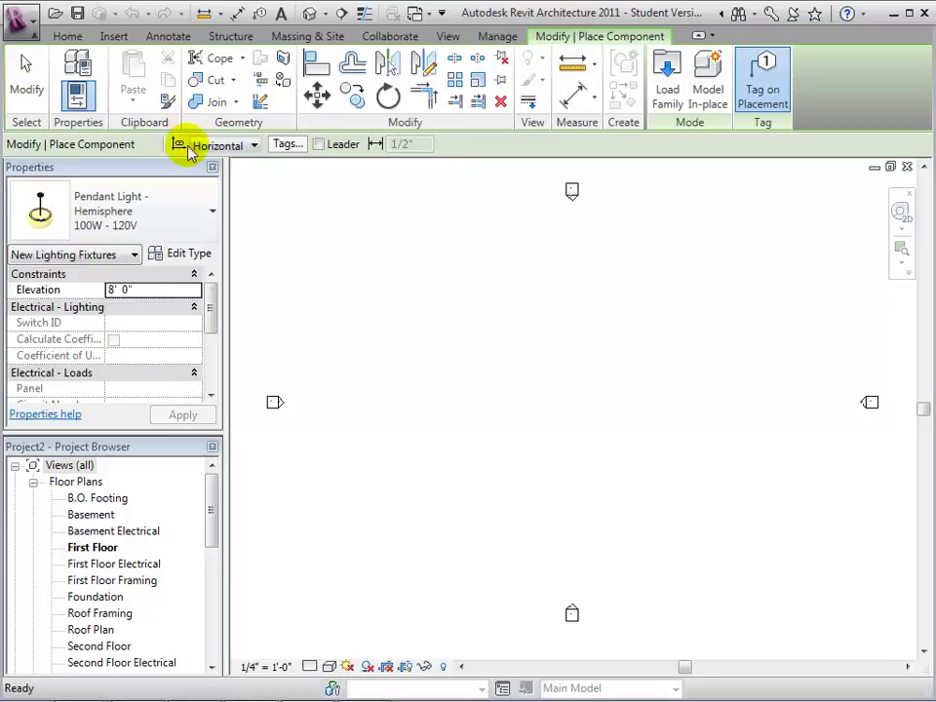
left_click(203, 205)
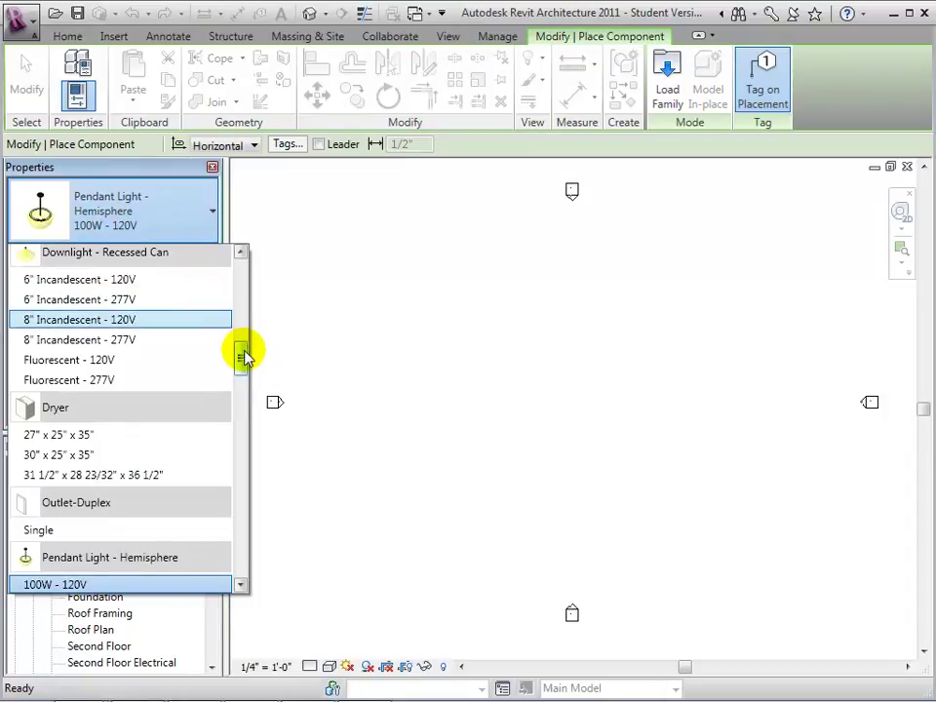
left_click(288, 284)
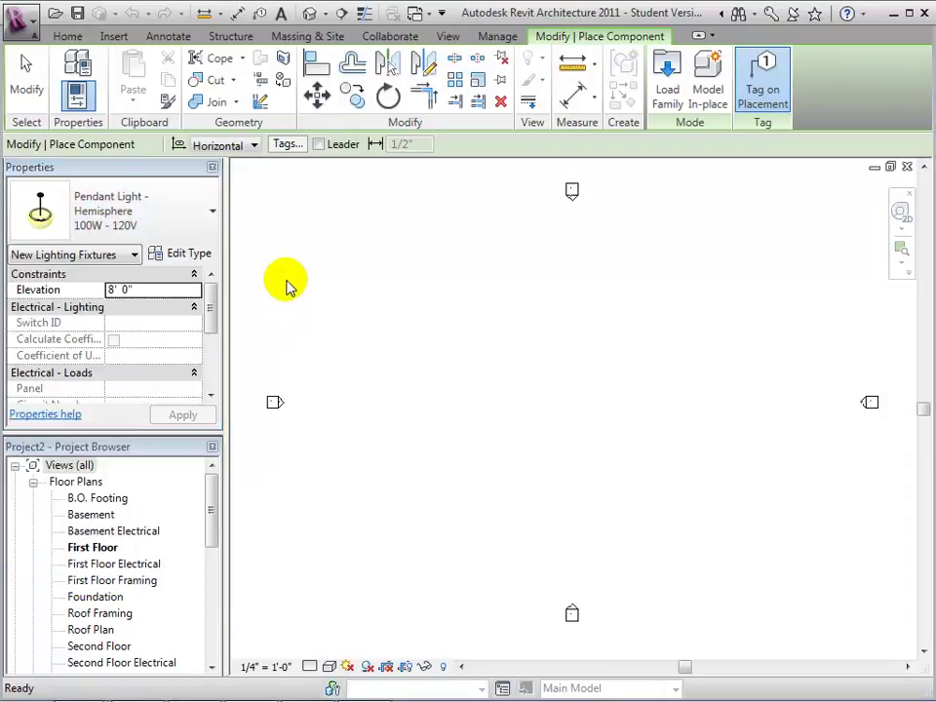
Step: Create a new family from the Furniture template in the Imperial Templates folder
left_click(34, 26)
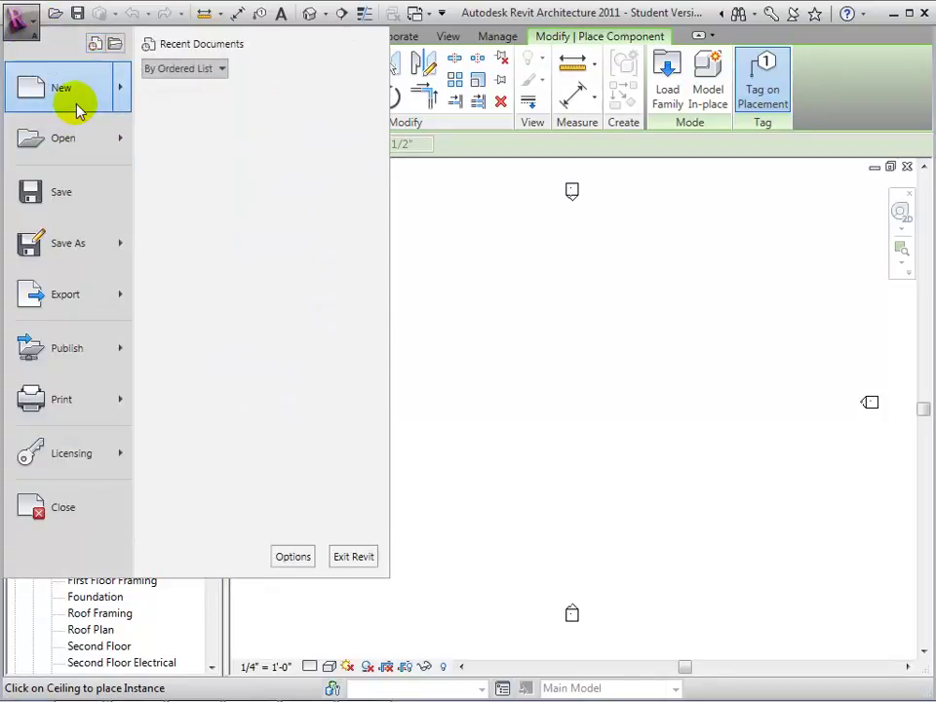
mouse_move(78, 109)
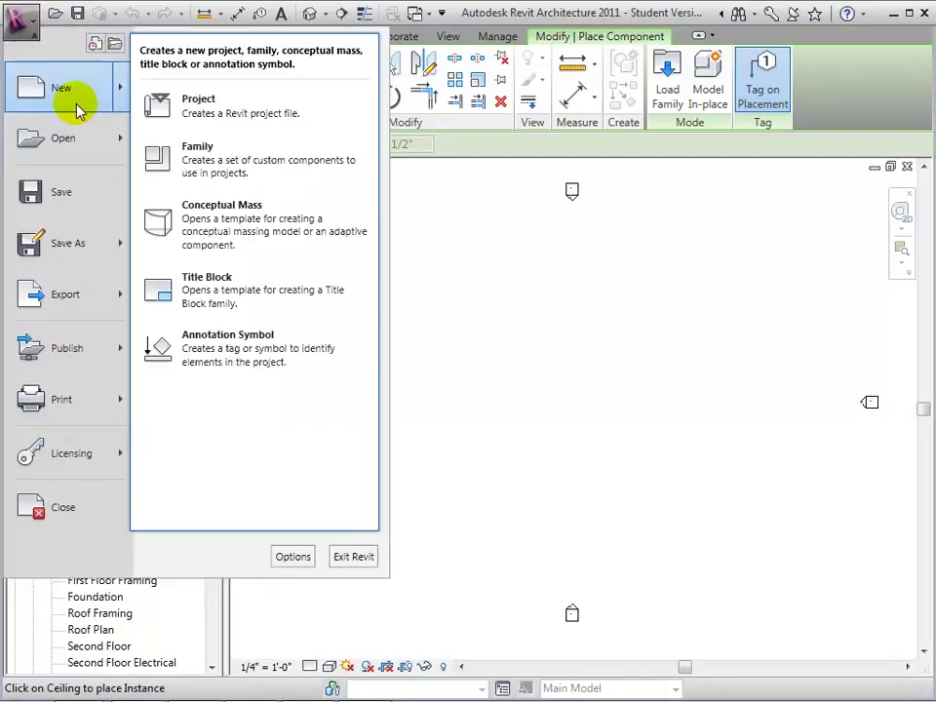
left_click(225, 156)
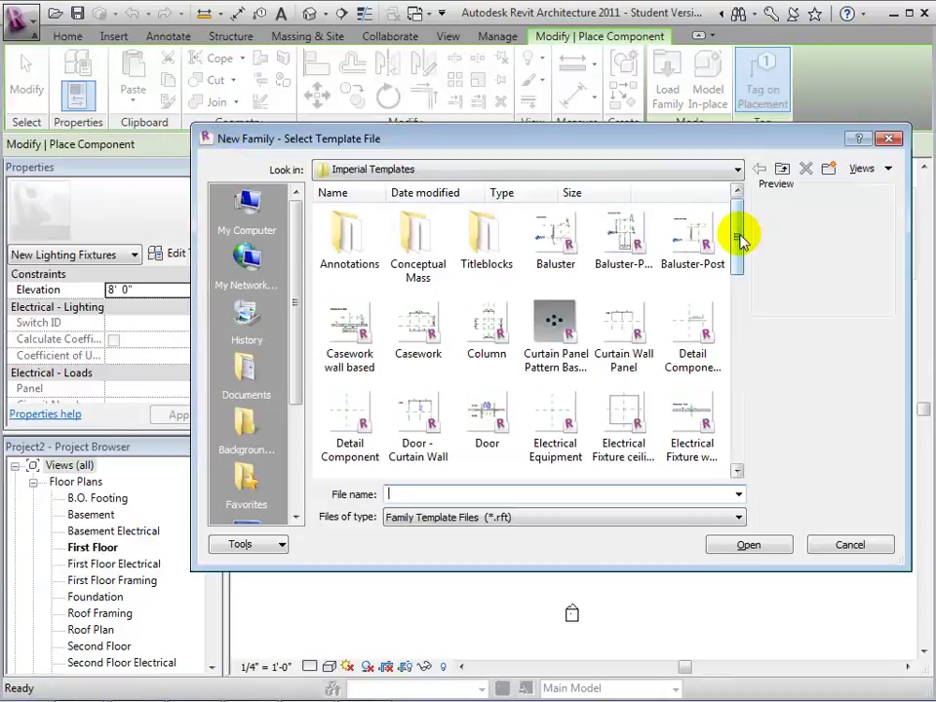
left_click_drag(738, 237, 726, 303)
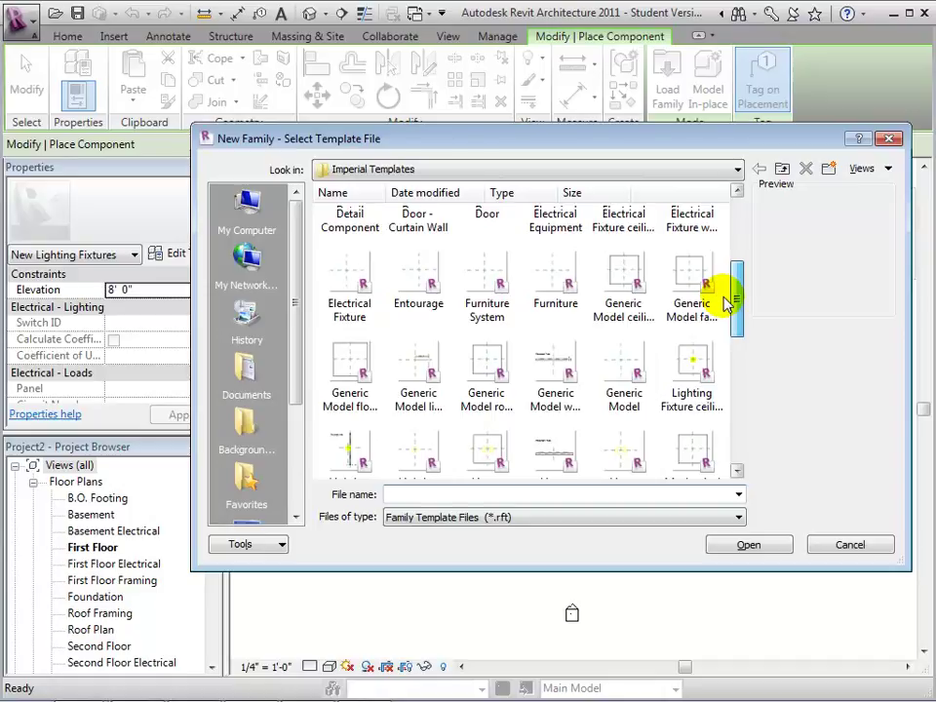
left_click_drag(726, 303, 726, 296)
left_click(556, 288)
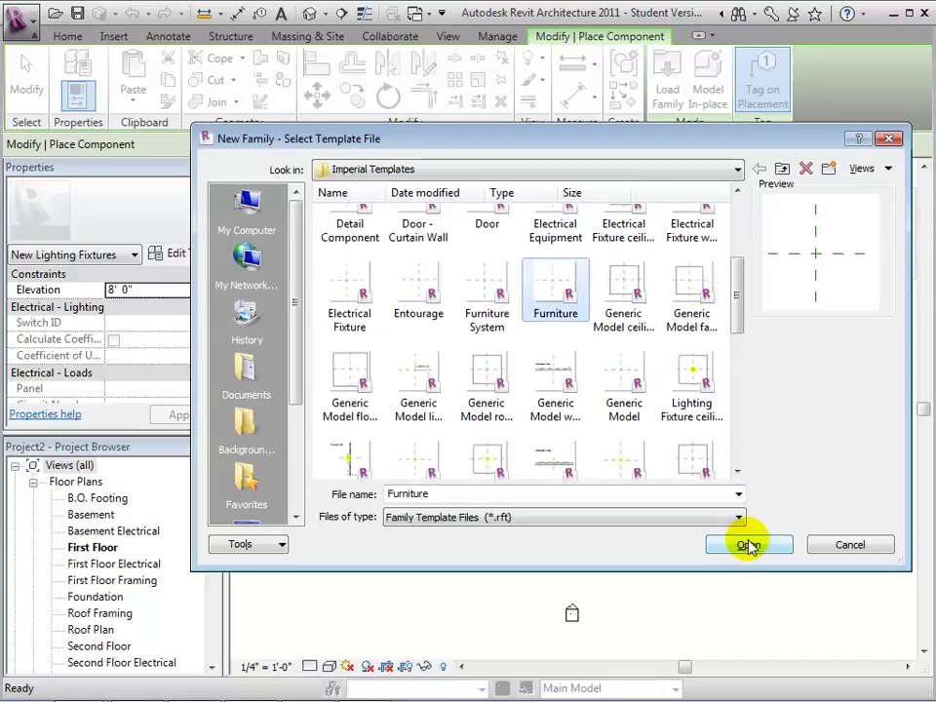
left_click_drag(722, 297, 726, 300)
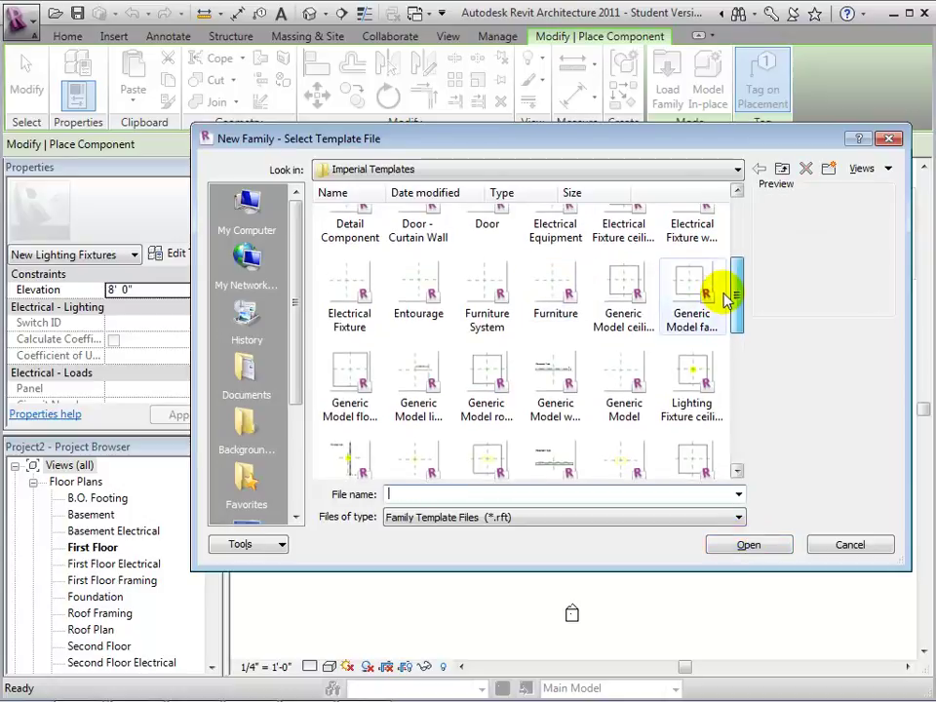
left_click(542, 285)
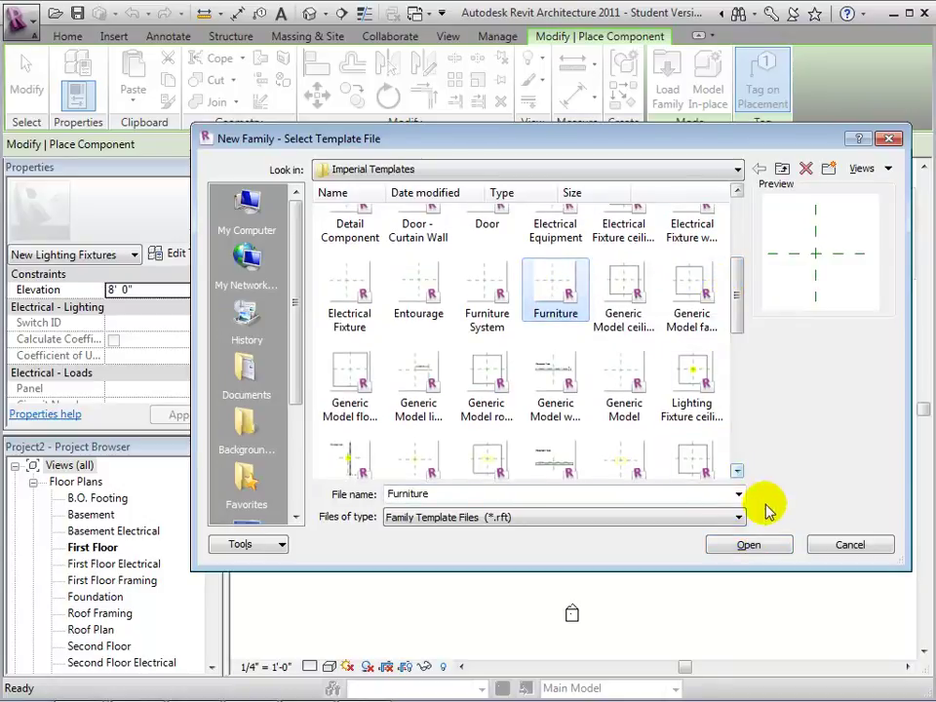
left_click(748, 545)
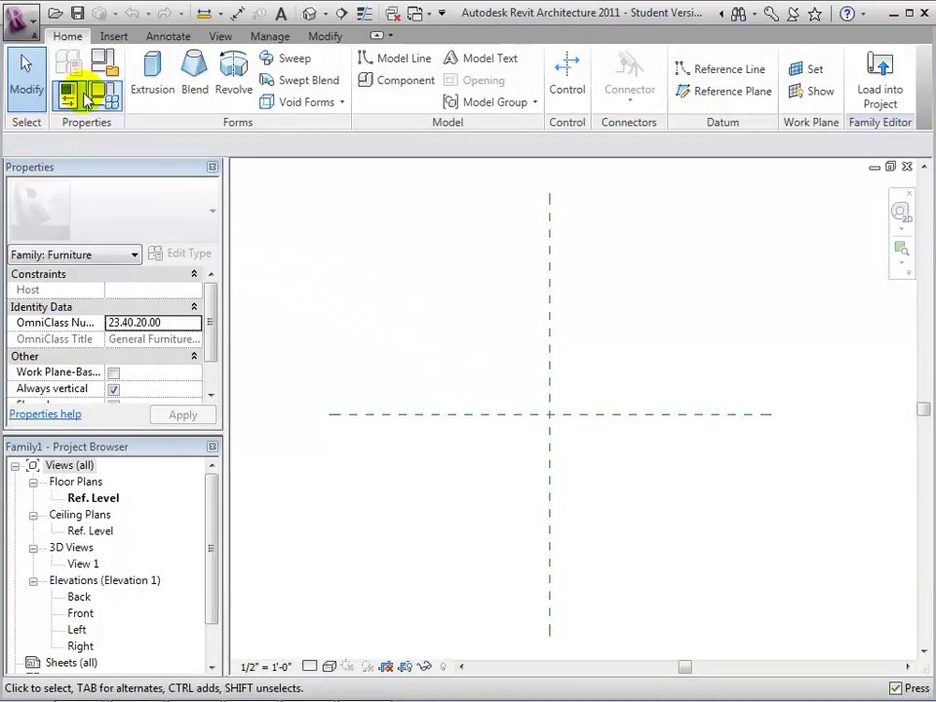
Step: Save the new furniture family as "console table"
left_click(20, 21)
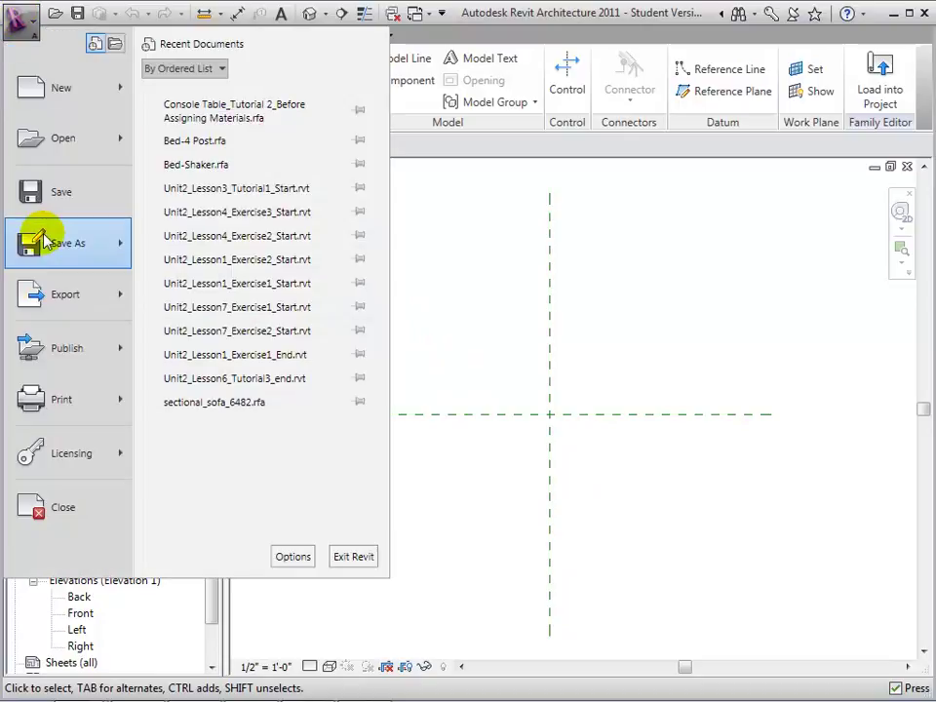
mouse_move(44, 240)
left_click(208, 166)
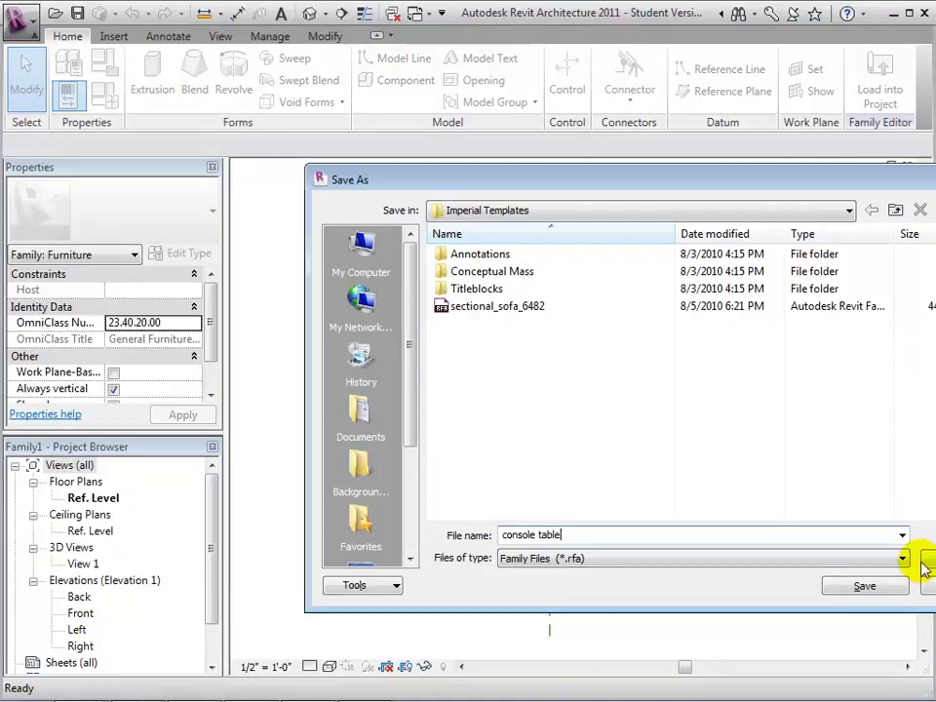
left_click(889, 587)
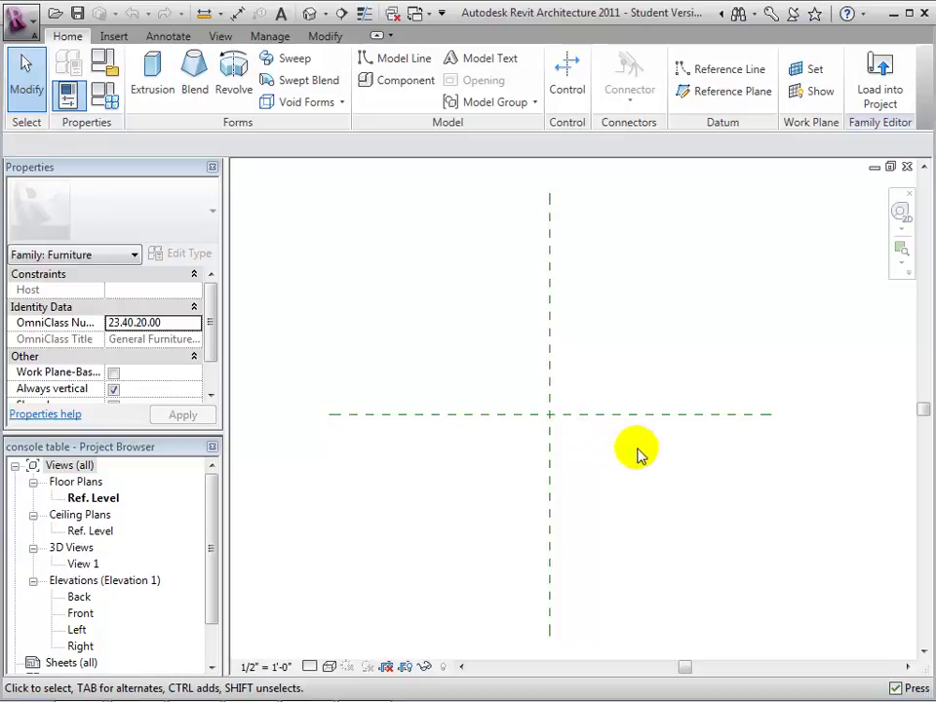
Step: Draw two horizontal reference planes in the plan, about 1'-2" below and about 1'-2" above the horizontal centre plane
left_click(741, 92)
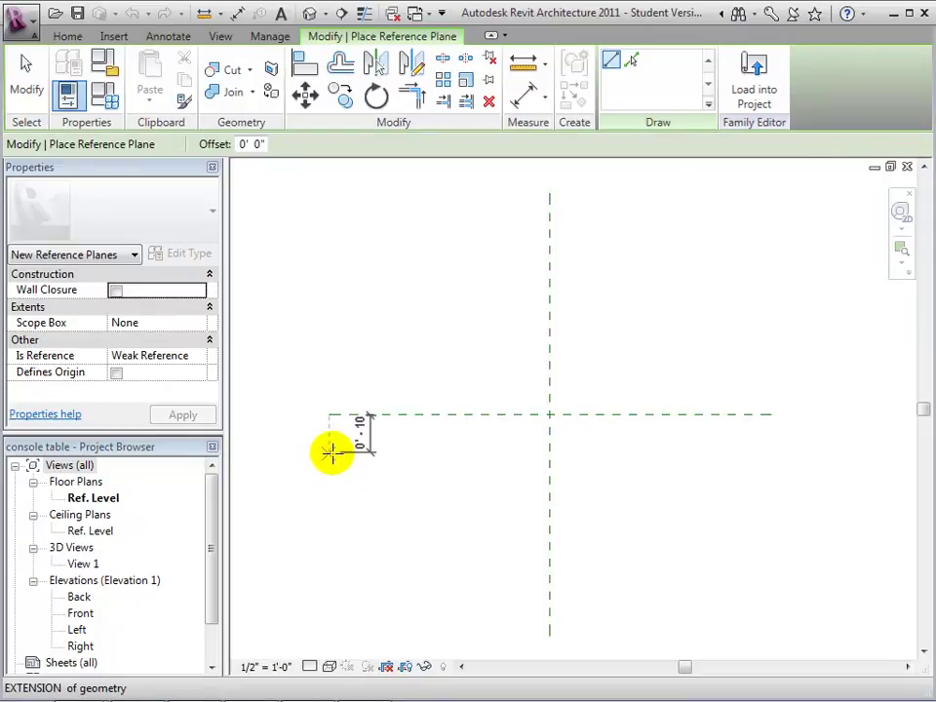
left_click(332, 464)
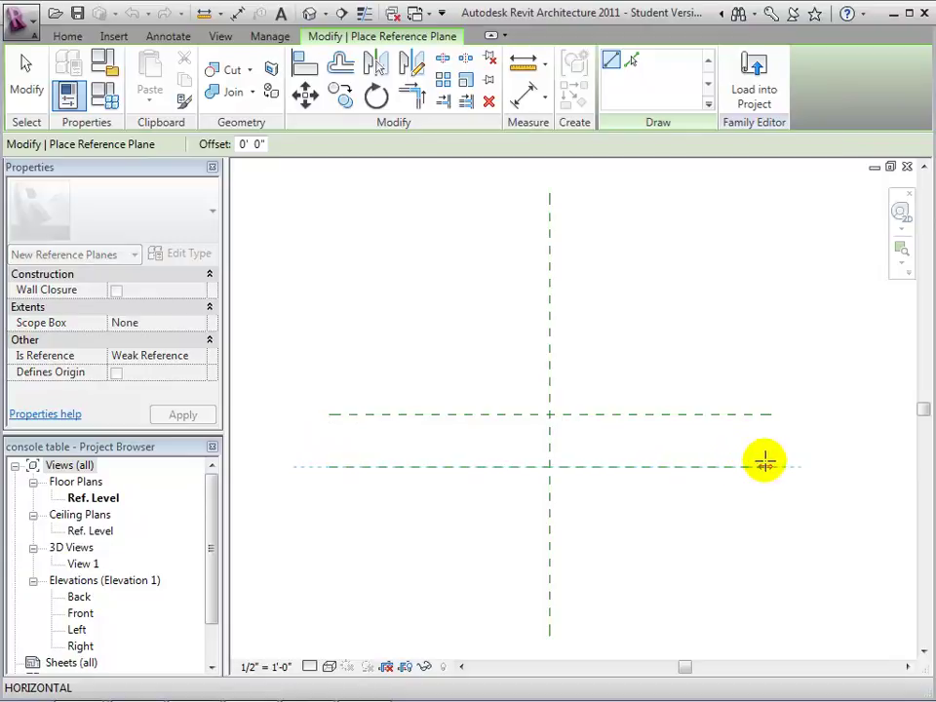
left_click(768, 465)
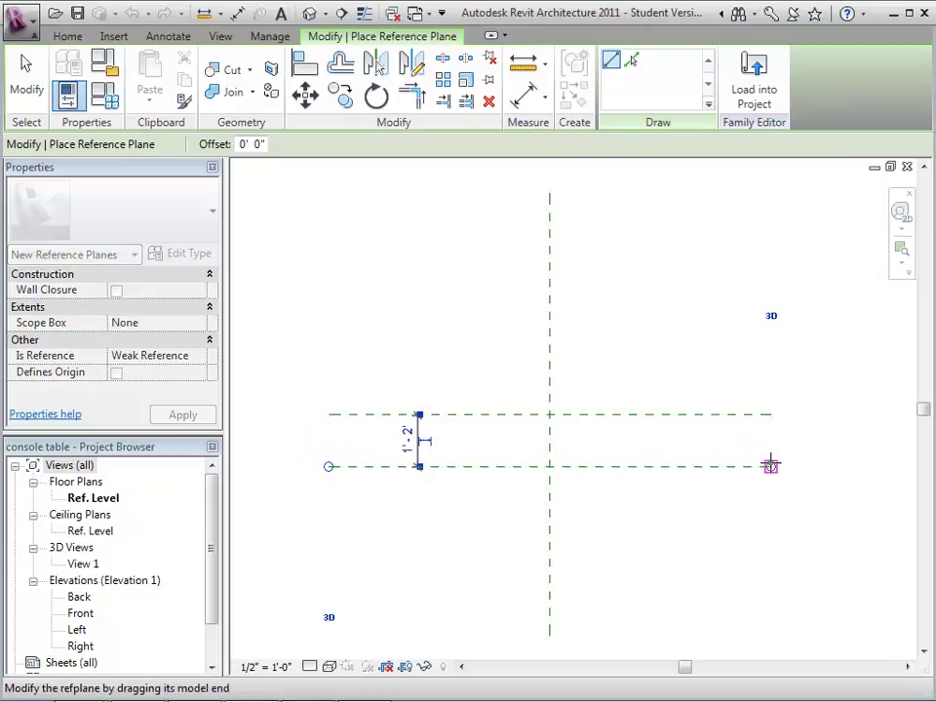
left_click(328, 362)
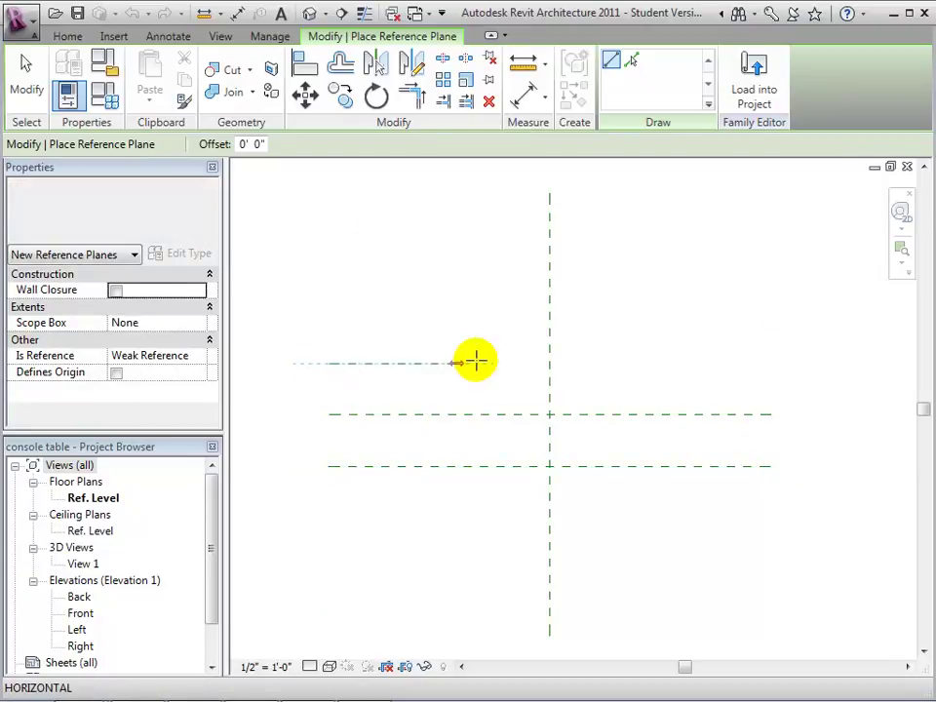
left_click(770, 363)
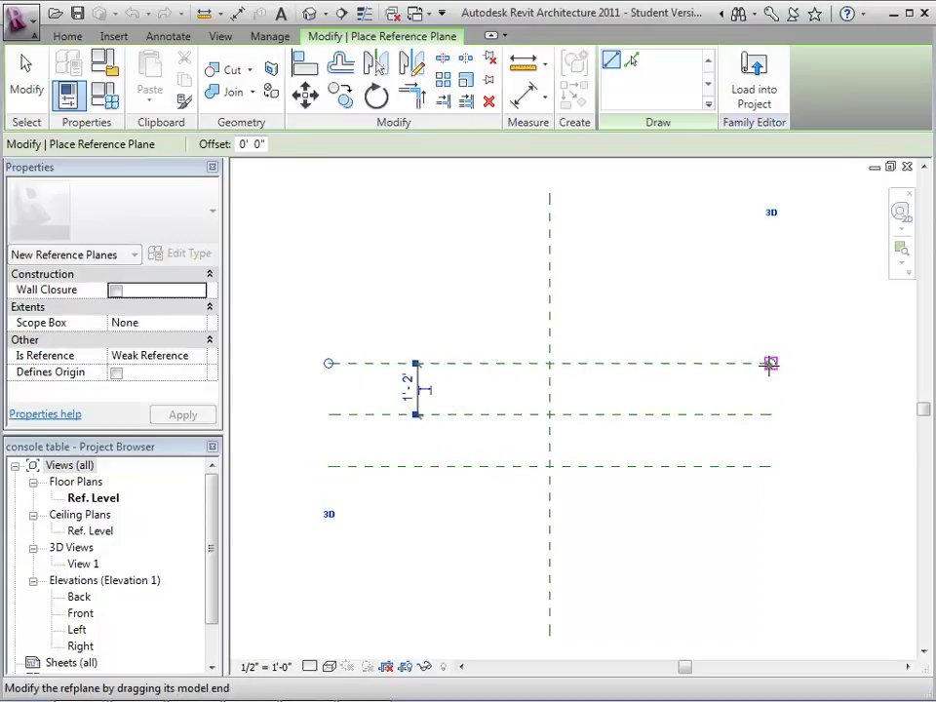
Step: Draw two vertical reference planes, about 1'-4" left and about 1'-9" right of the vertical centre plane
left_click(490, 192)
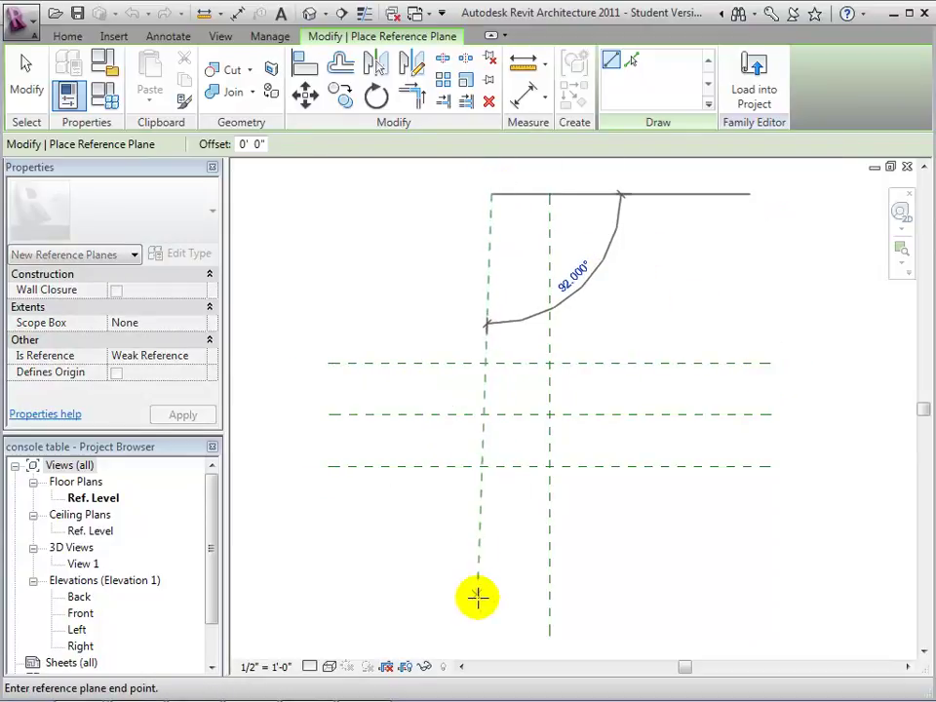
left_click(490, 636)
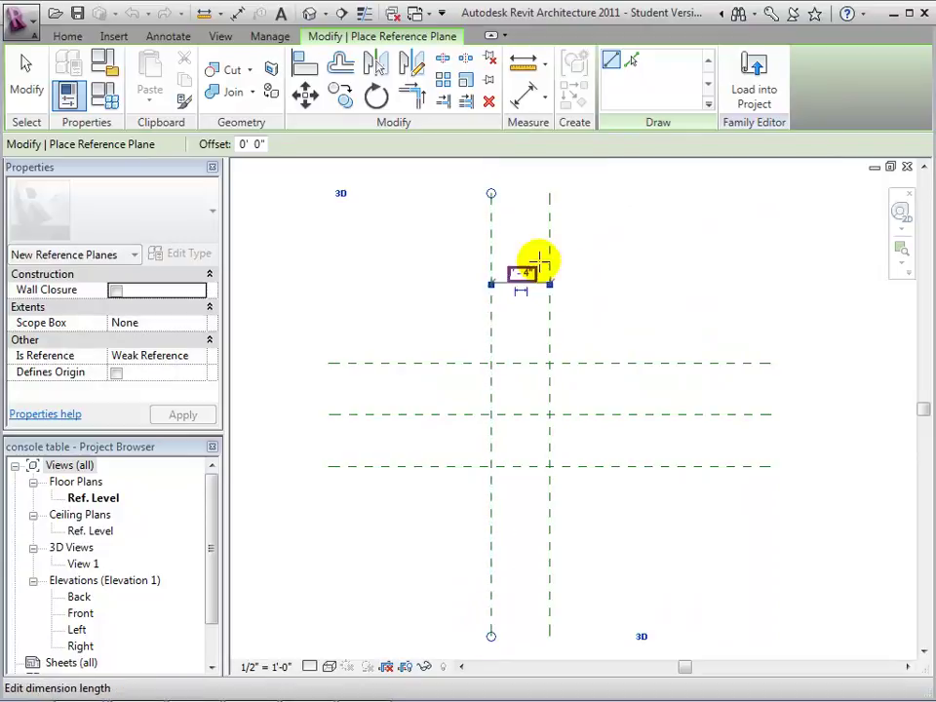
left_click(625, 192)
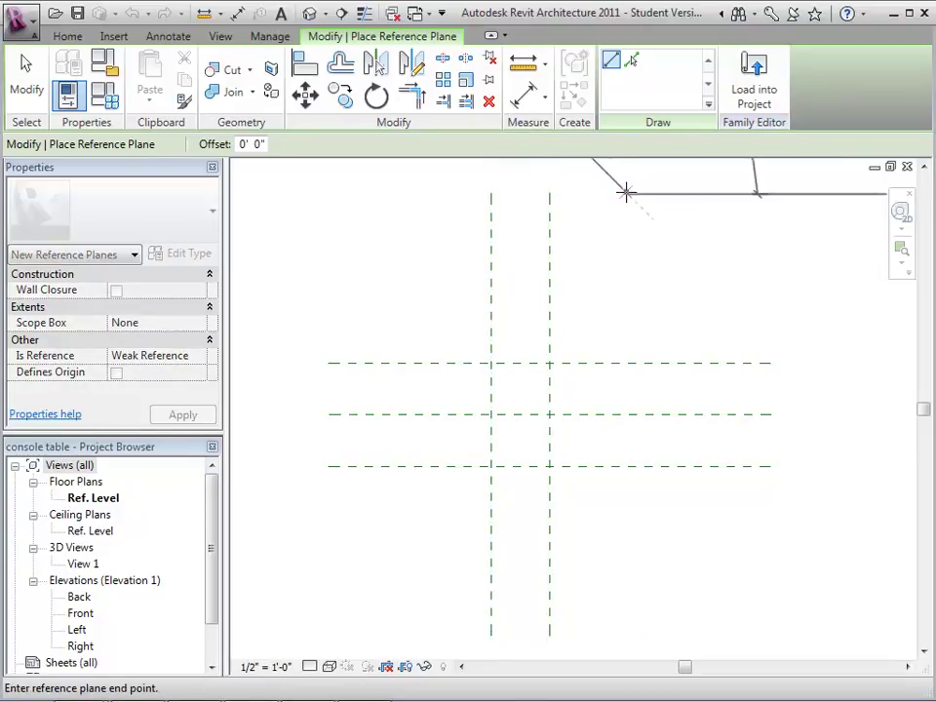
left_click(627, 633)
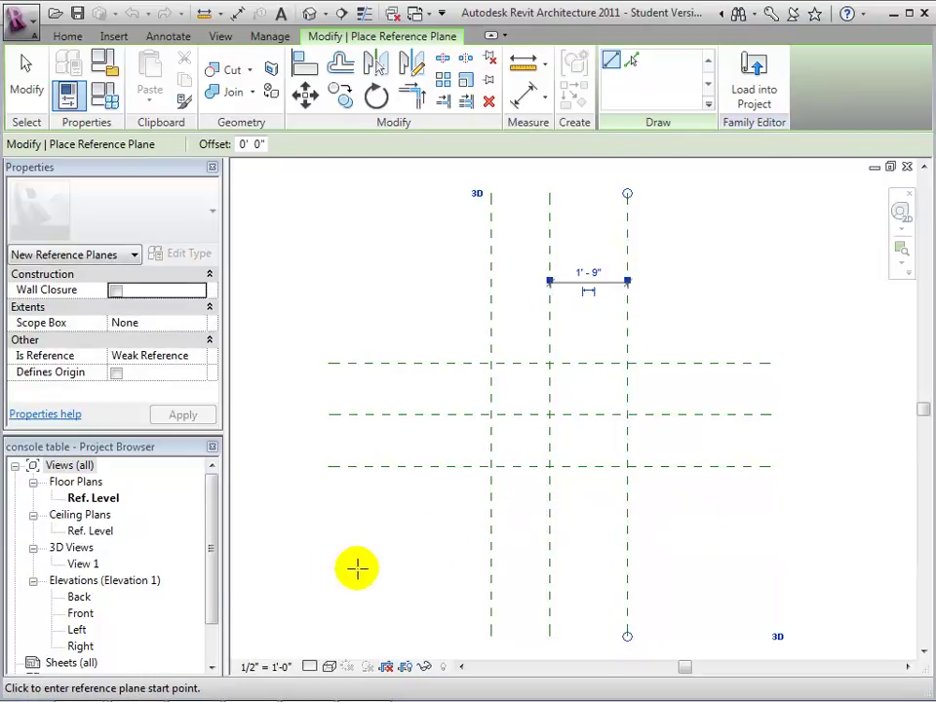
Step: In the Front elevation, draw a horizontal reference plane about 5'-10" above Ref. Level, crossing the vertical planes
double_click(82, 612)
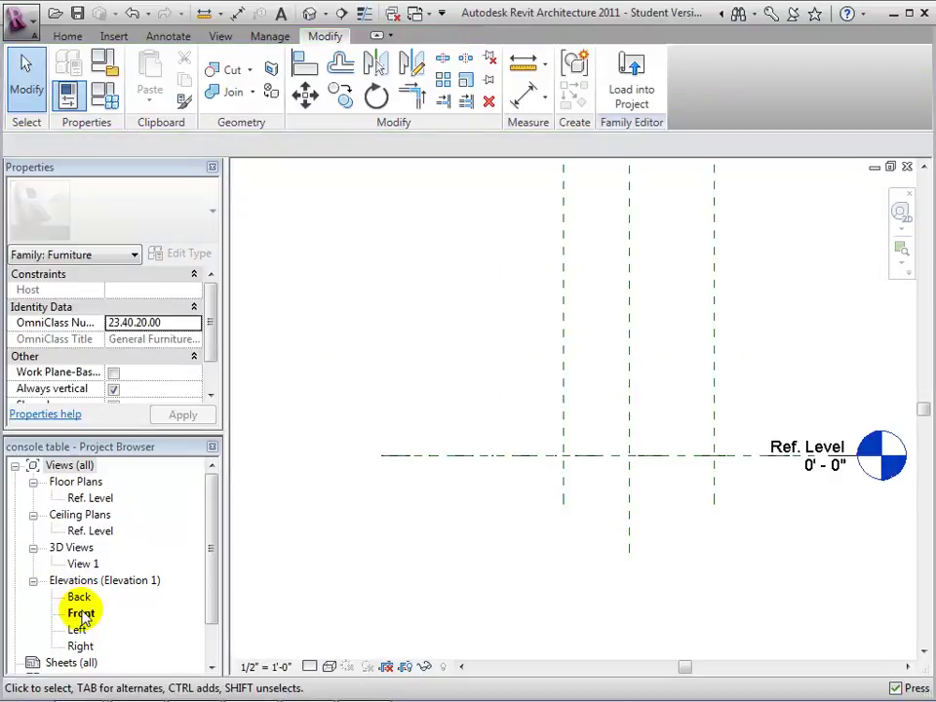
scroll(393, 326, "down", 1)
middle_click_drag(427, 297, 378, 405)
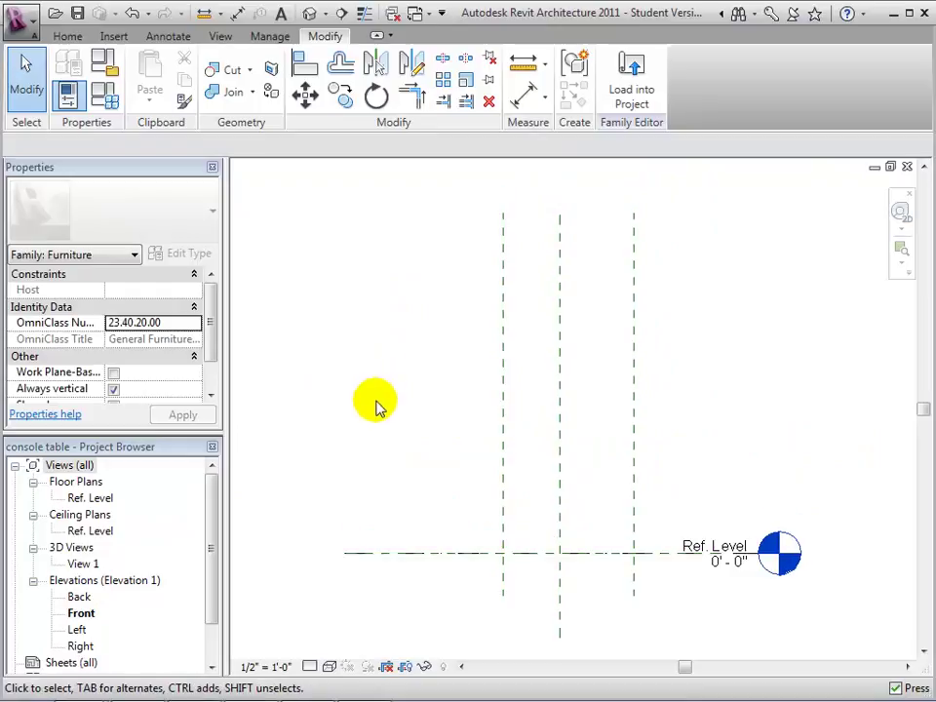
left_click(67, 37)
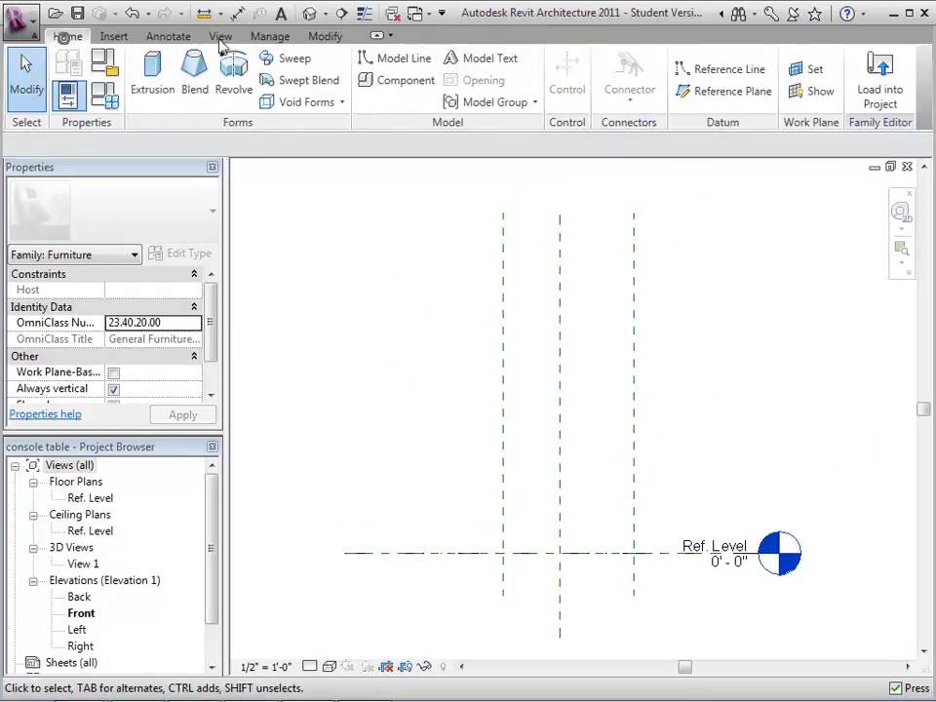
left_click(721, 95)
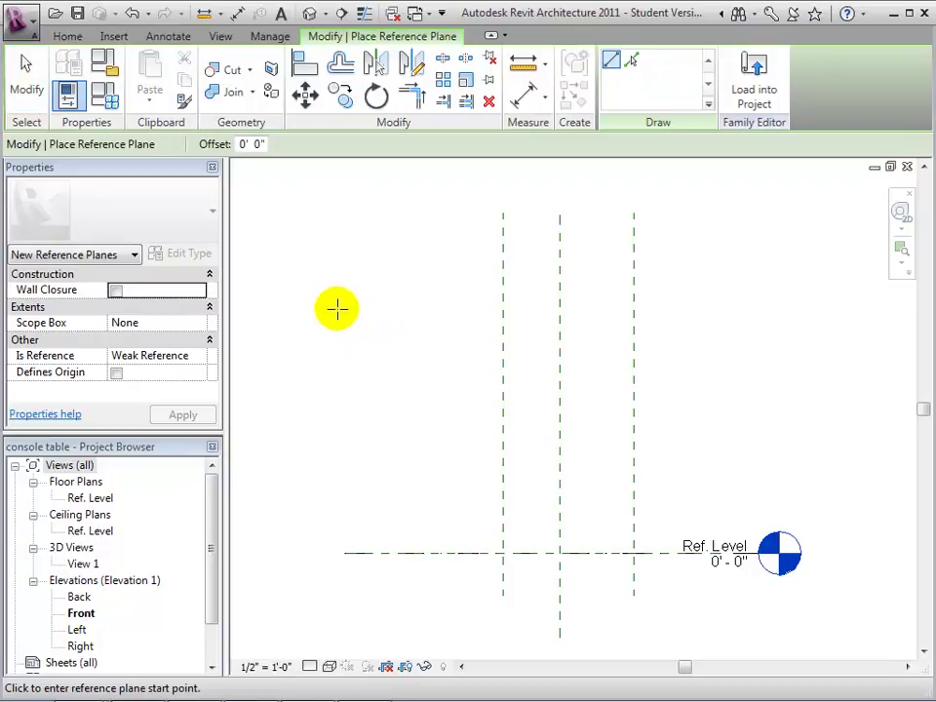
left_click(351, 307)
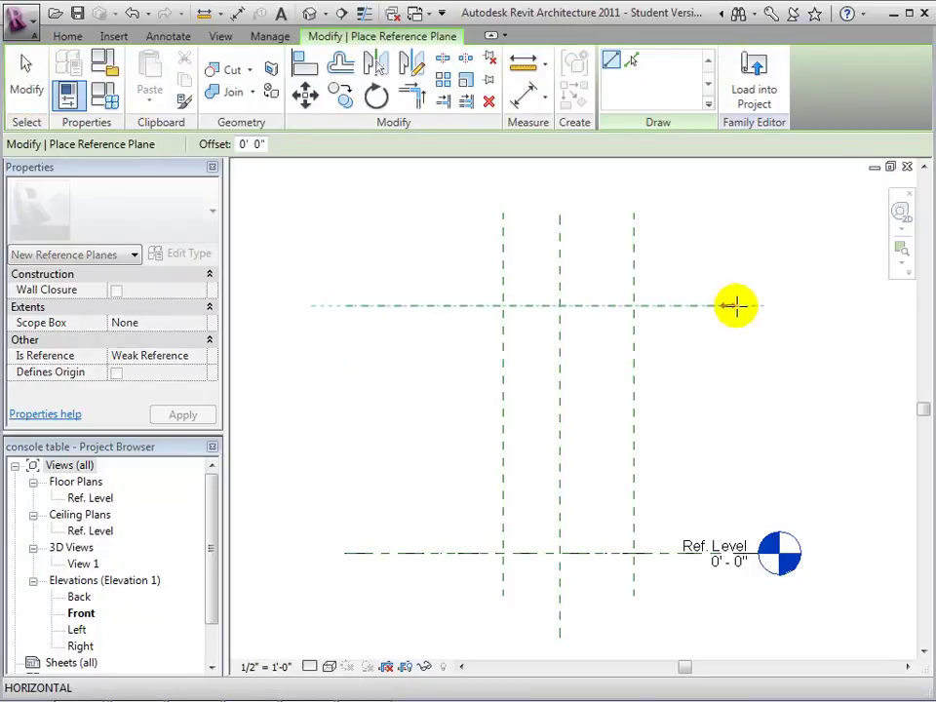
left_click(737, 305)
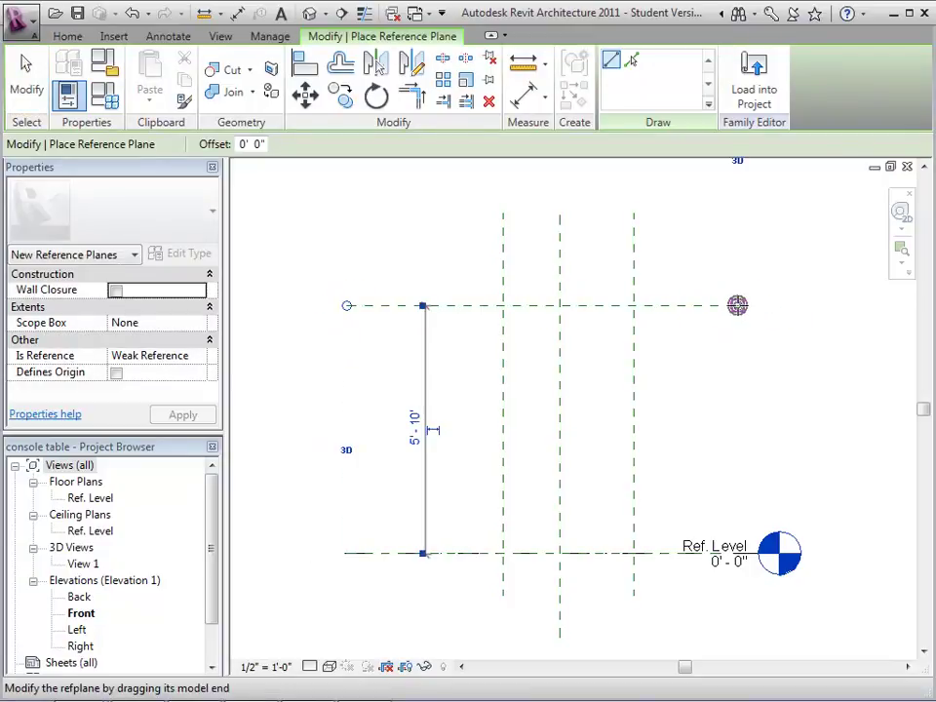
Step: Name the horizontal reference plane above Ref. Level "Table Top"
left_click(34, 82)
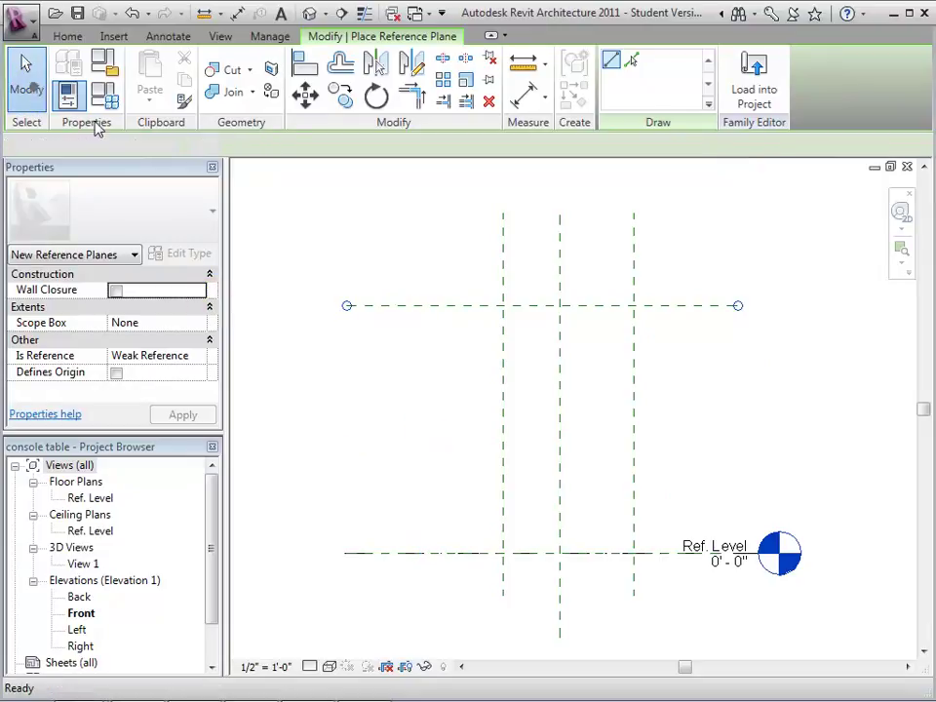
left_click(403, 308)
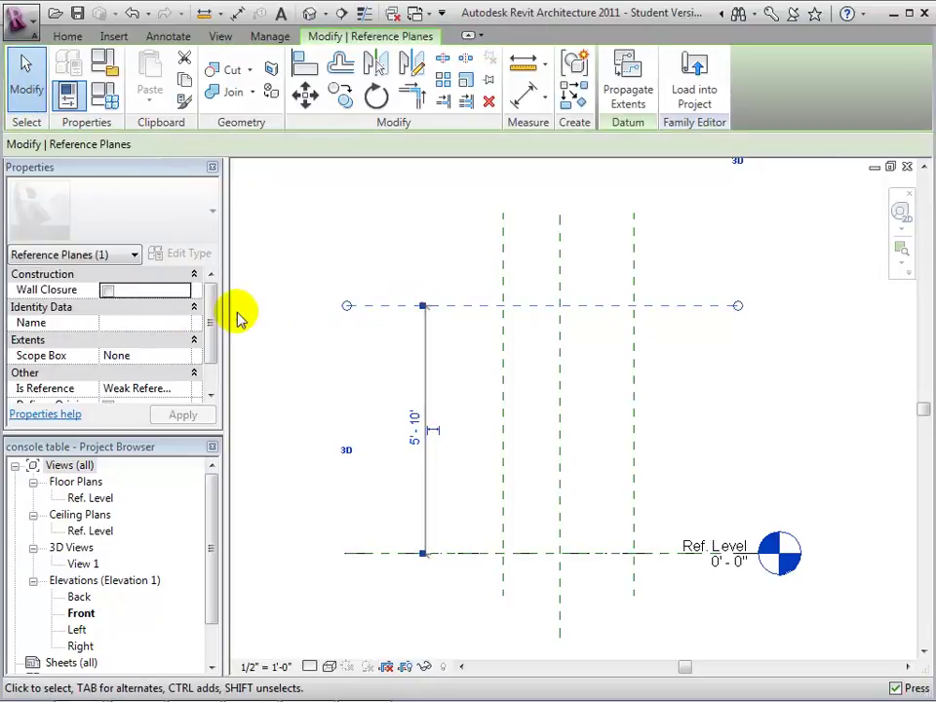
left_click(154, 324)
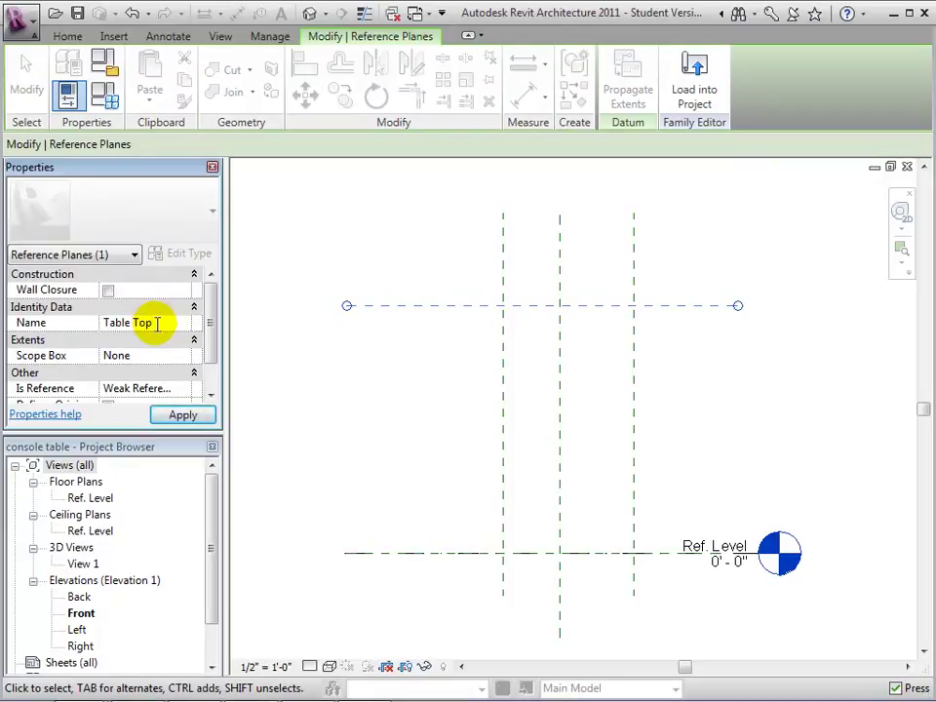
type("Table Top")
left_click(253, 394)
left_click(409, 307)
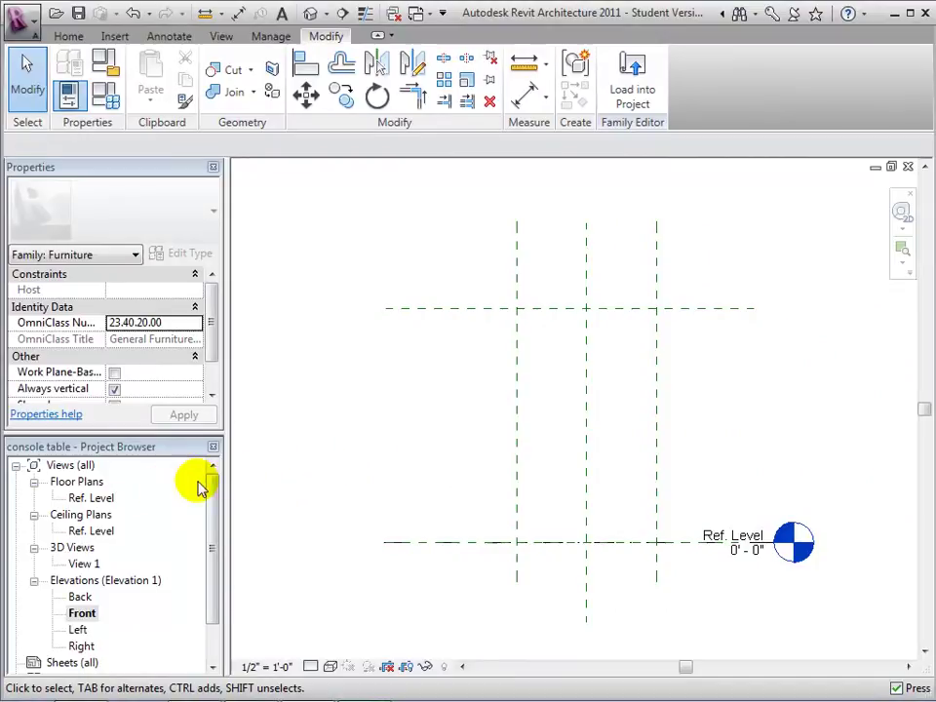
Step: In the Ref. Level floor plan, add an aligned dimension string across the three vertical reference planes and constrain its segments equal
double_click(99, 498)
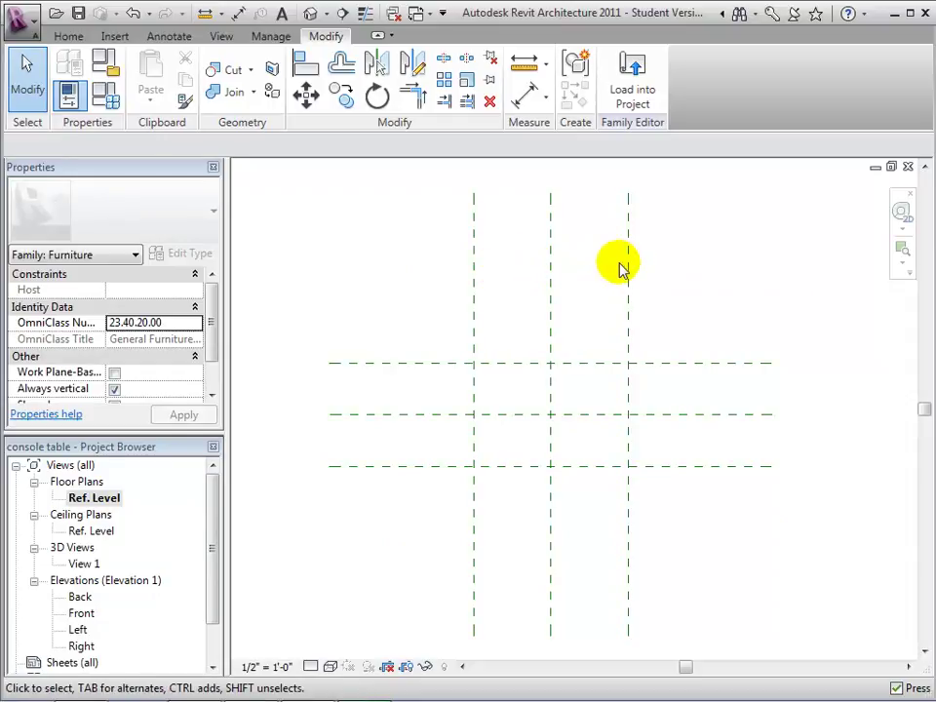
left_click(171, 41)
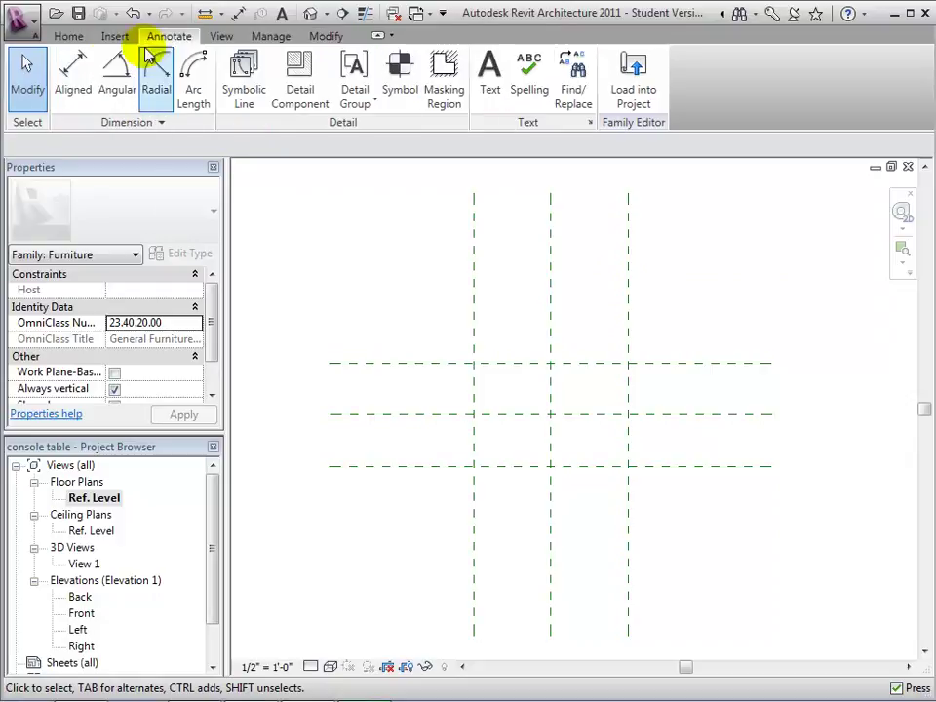
left_click(73, 76)
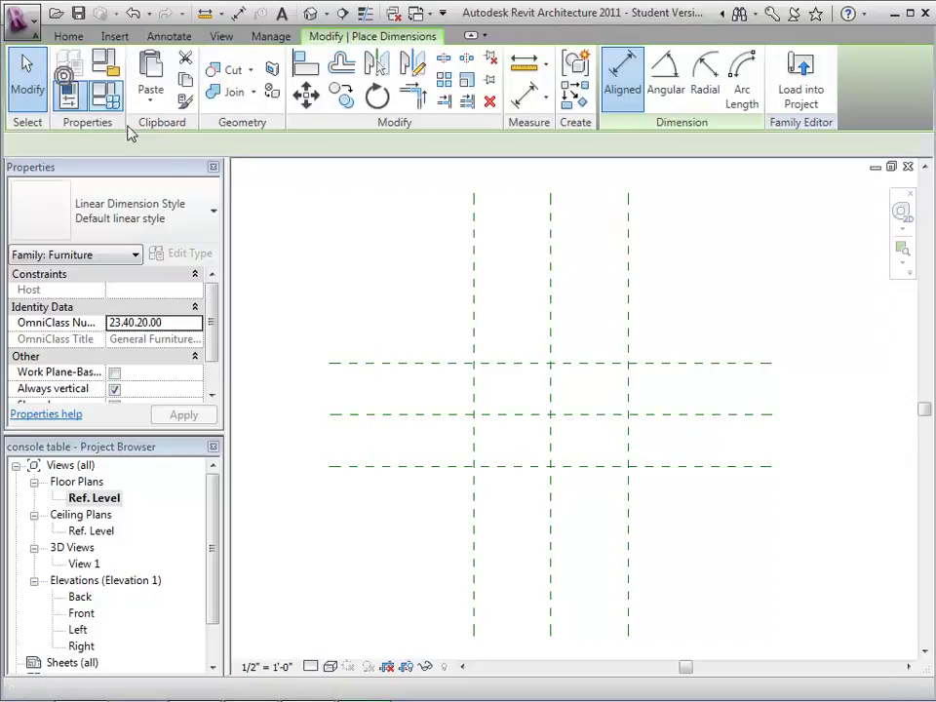
left_click(475, 310)
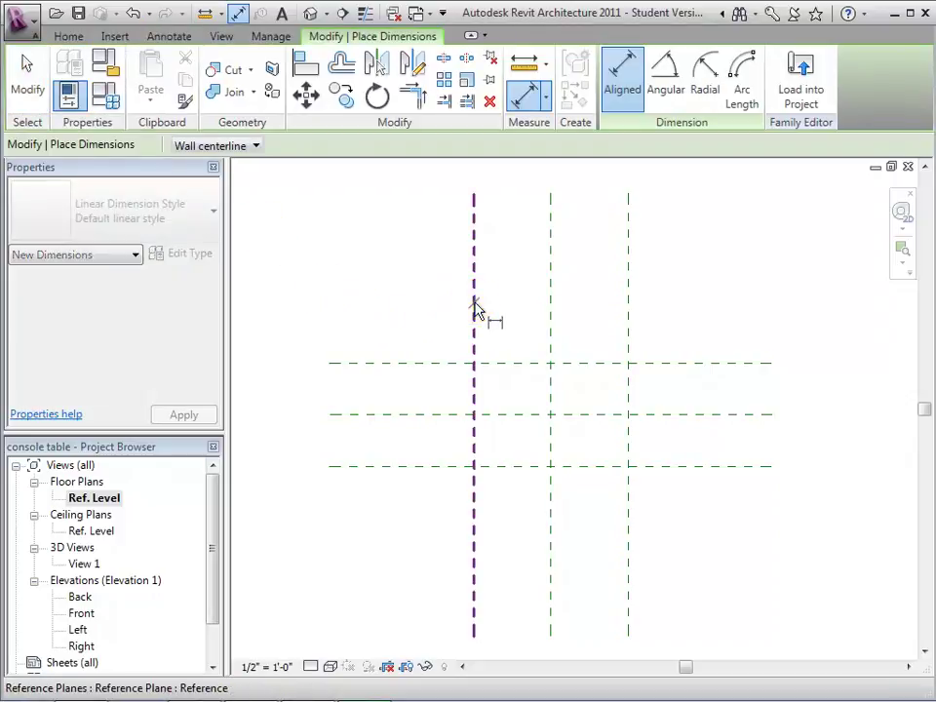
left_click(552, 310)
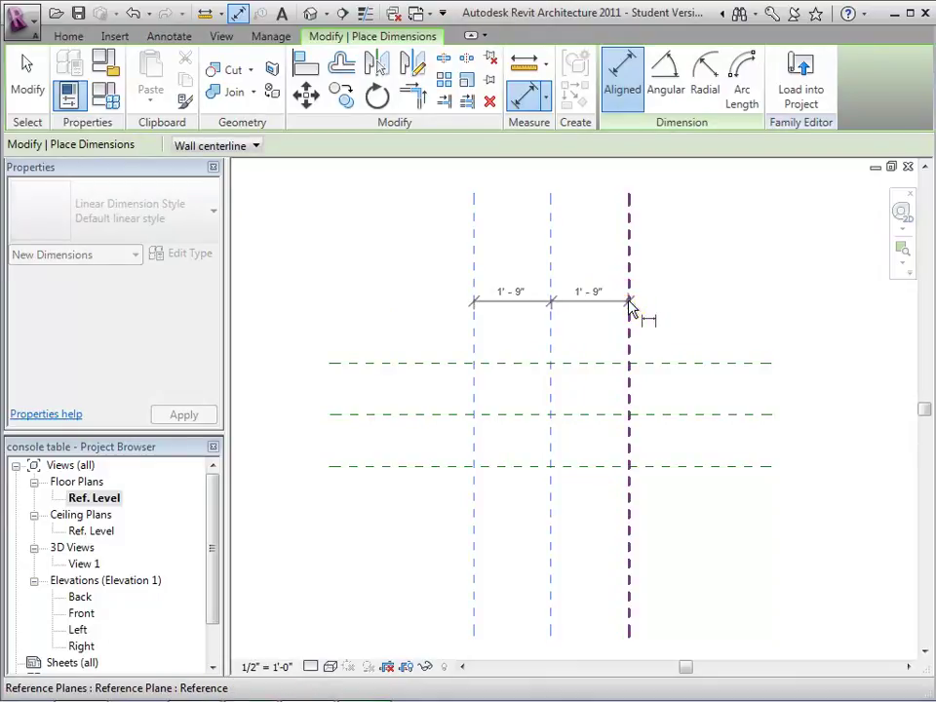
left_click(588, 310)
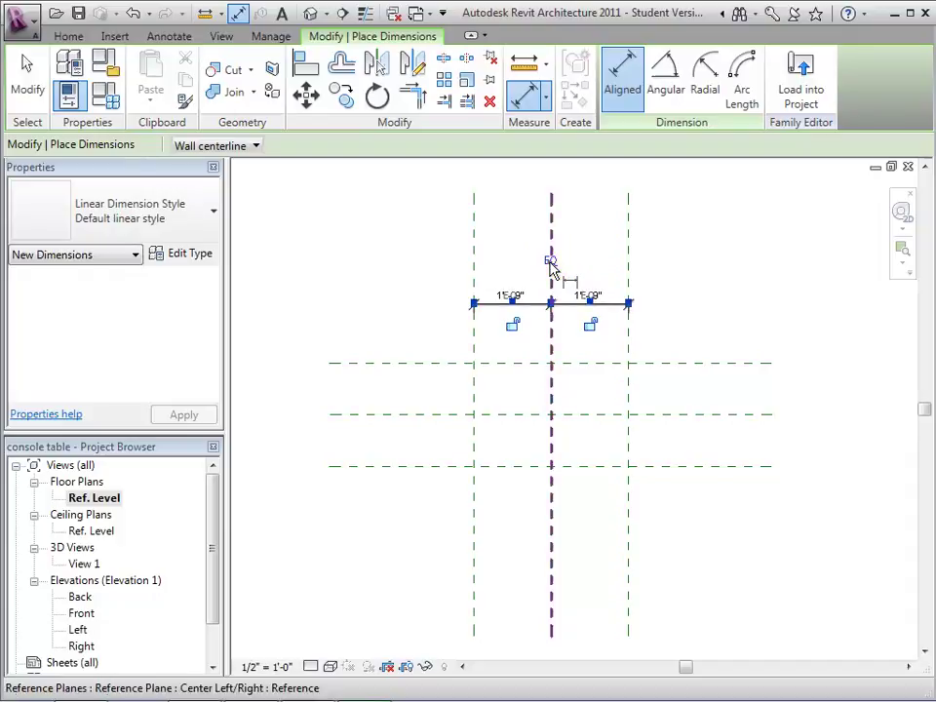
left_click(551, 262)
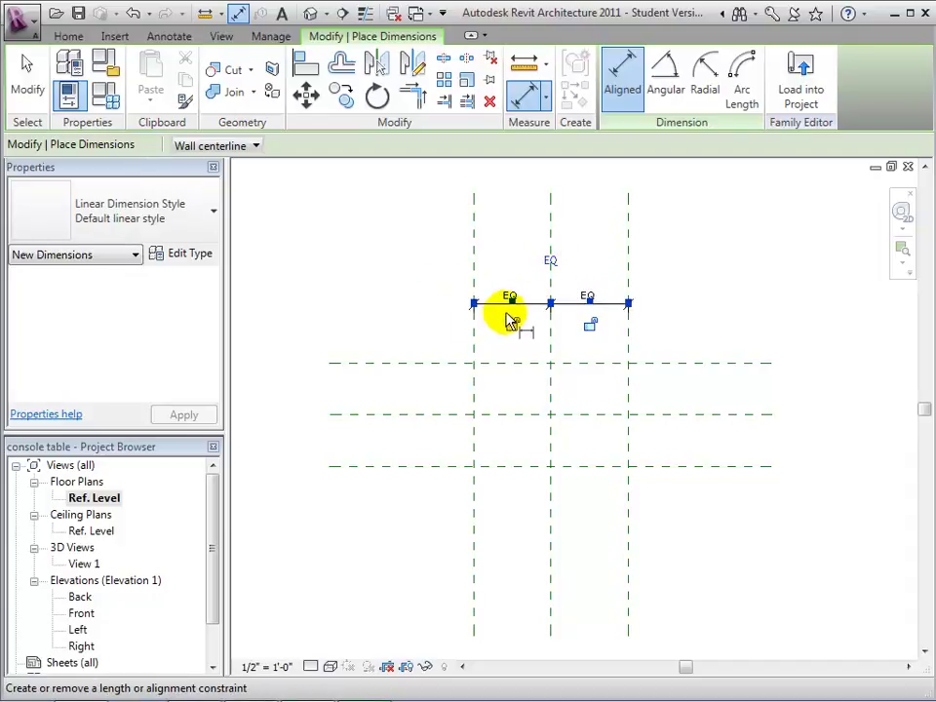
Step: Place an overall aligned dimension between the two outer vertical reference planes, above the equality dimension
left_click(471, 226)
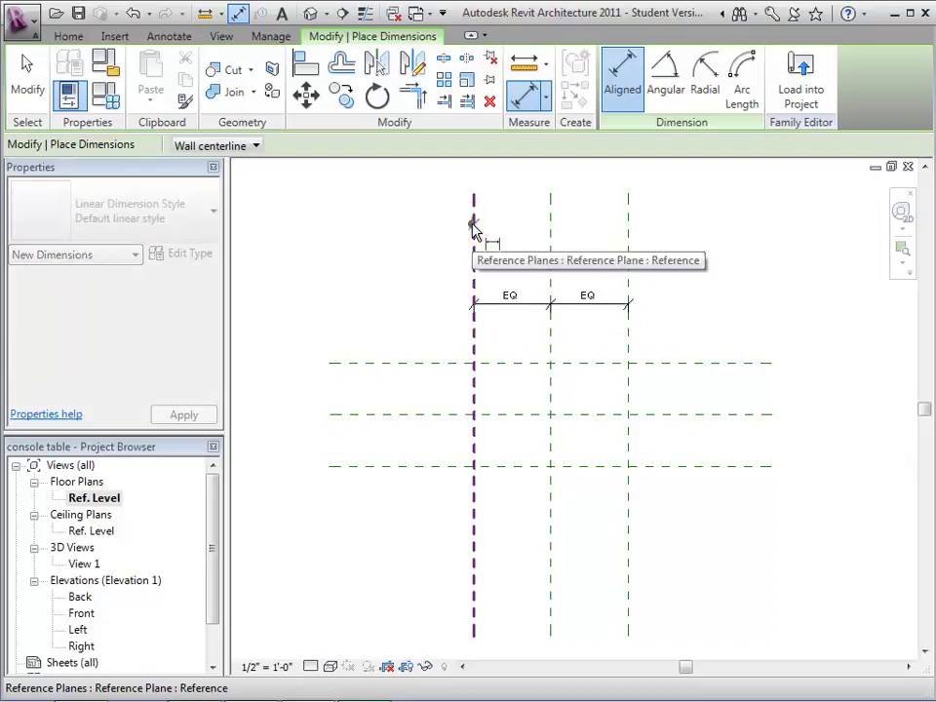
left_click(628, 224)
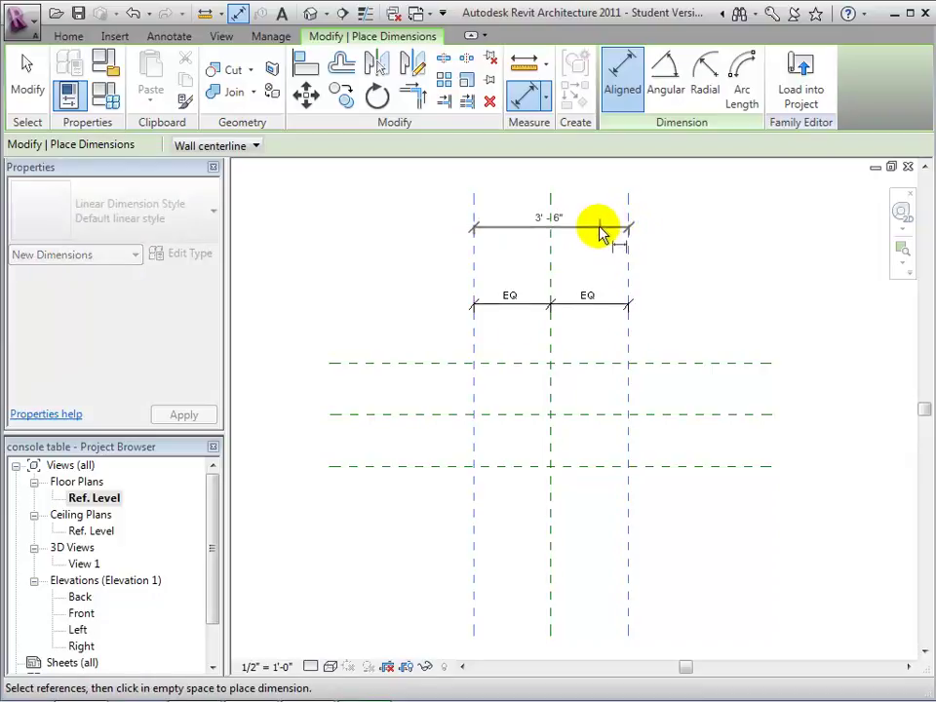
left_click(594, 230)
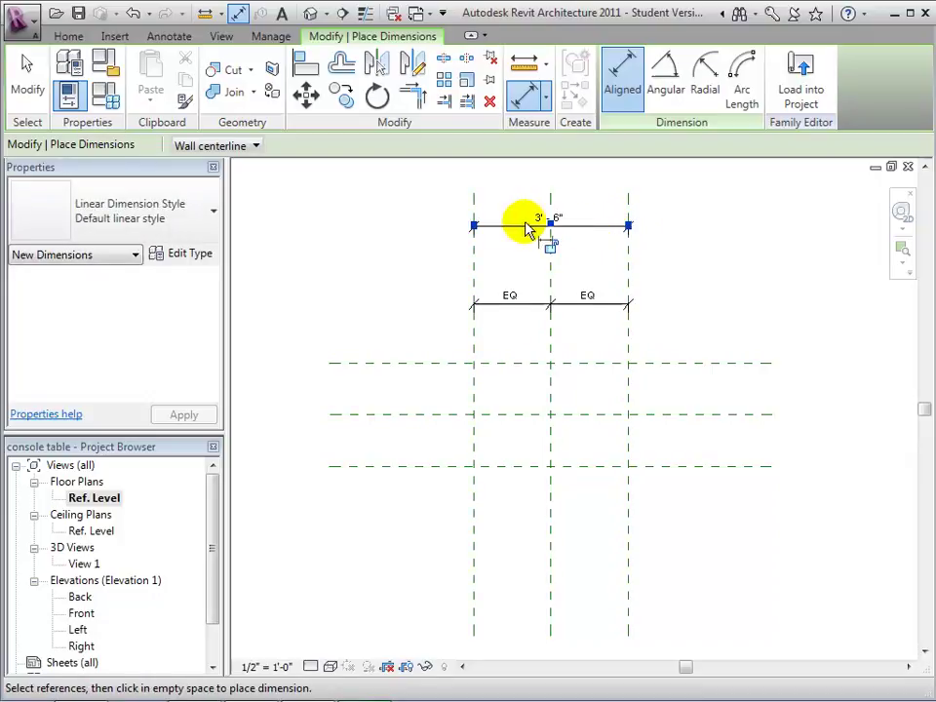
left_click(27, 84)
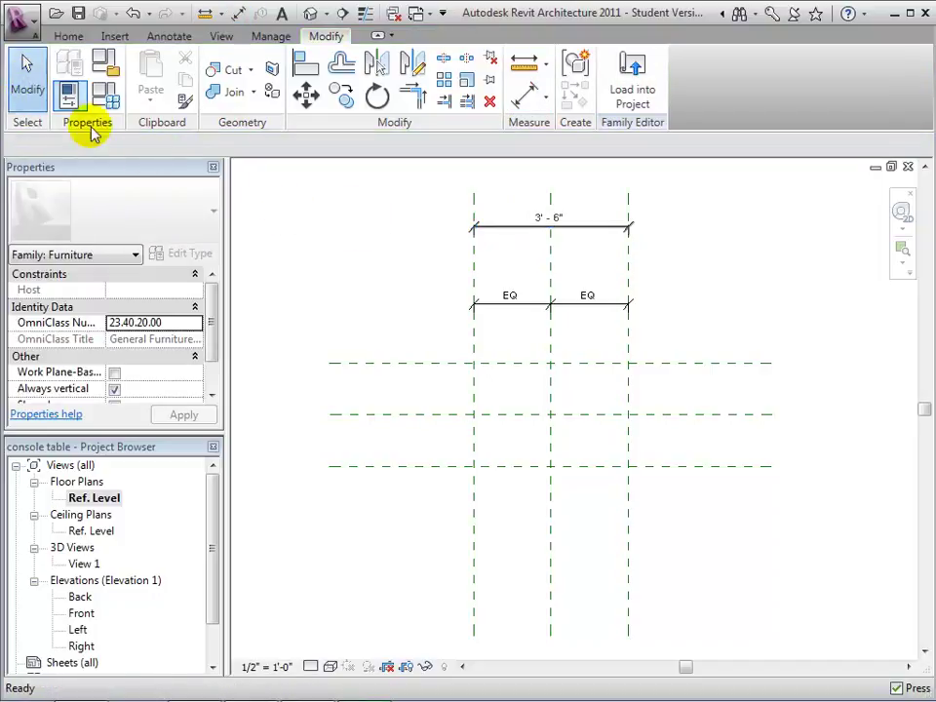
Step: Label the overall dimension between the outer vertical planes with a new family parameter named "Table Length"
left_click(506, 230)
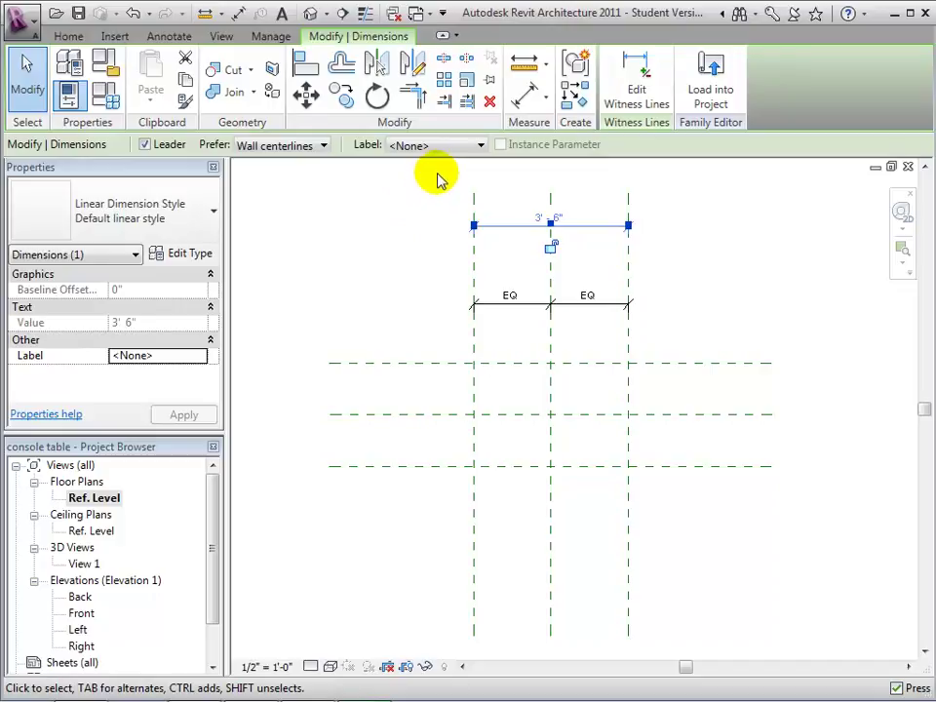
left_click(481, 146)
left_click(453, 179)
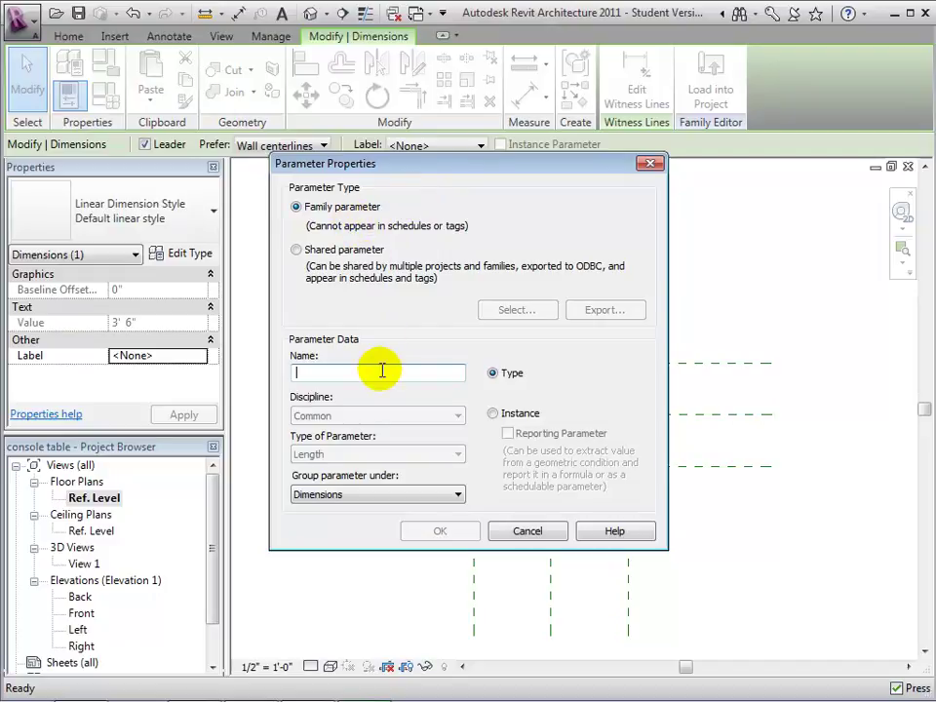
type("Table Length")
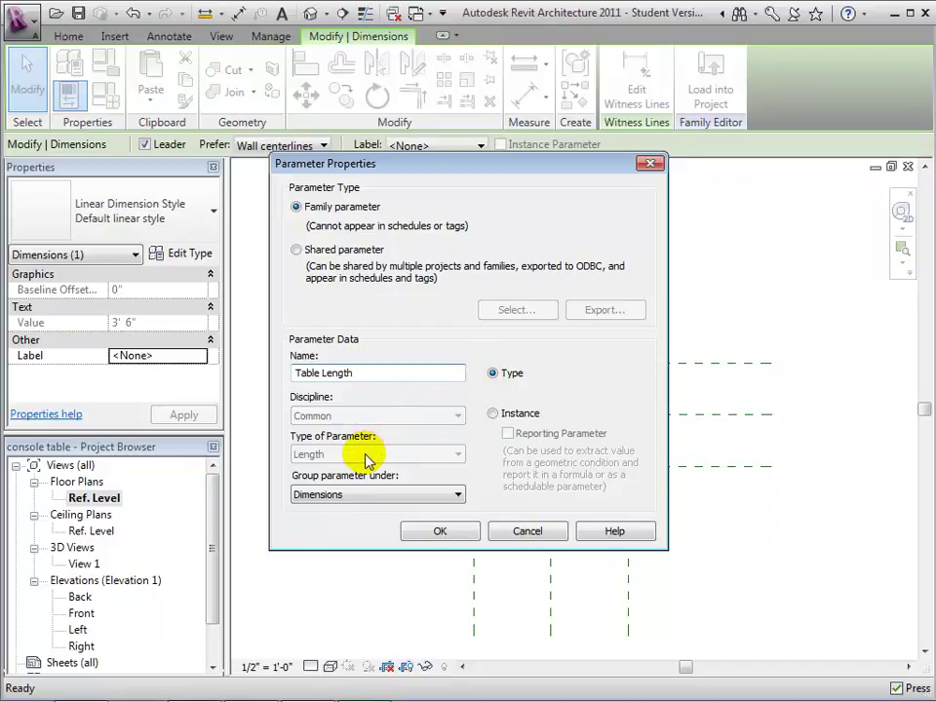
left_click(441, 531)
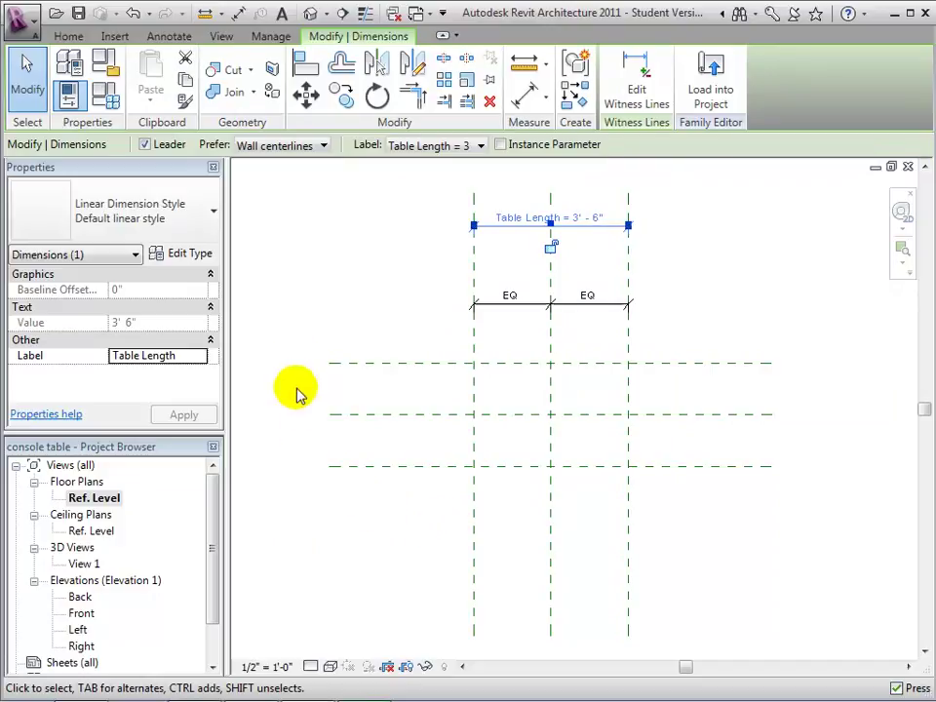
Step: Add an aligned dimension string across the three horizontal reference planes and constrain its segments equal
left_click(168, 37)
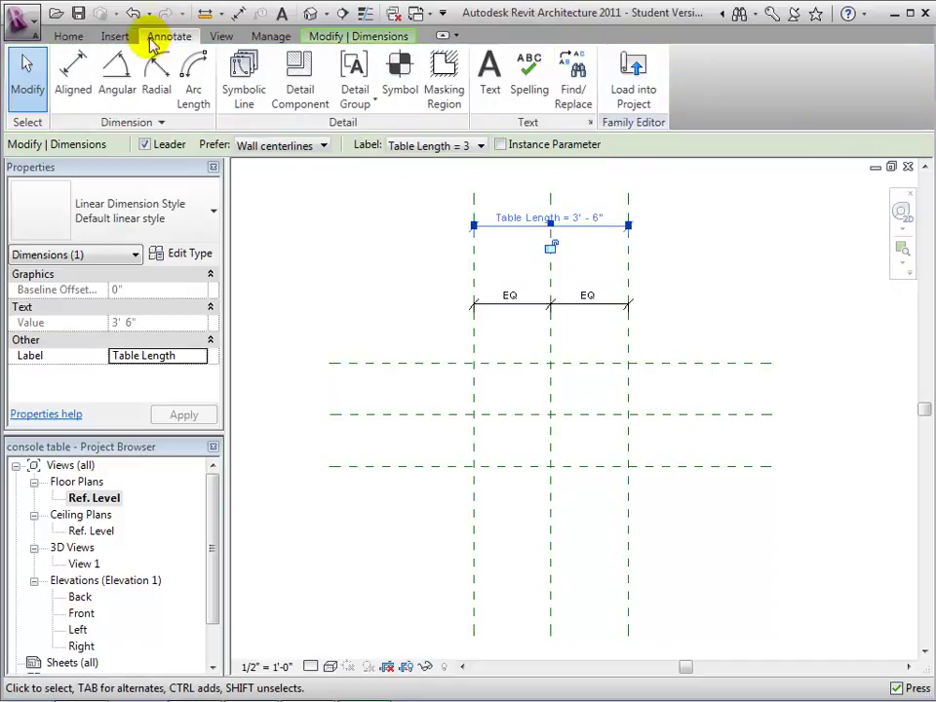
left_click(78, 74)
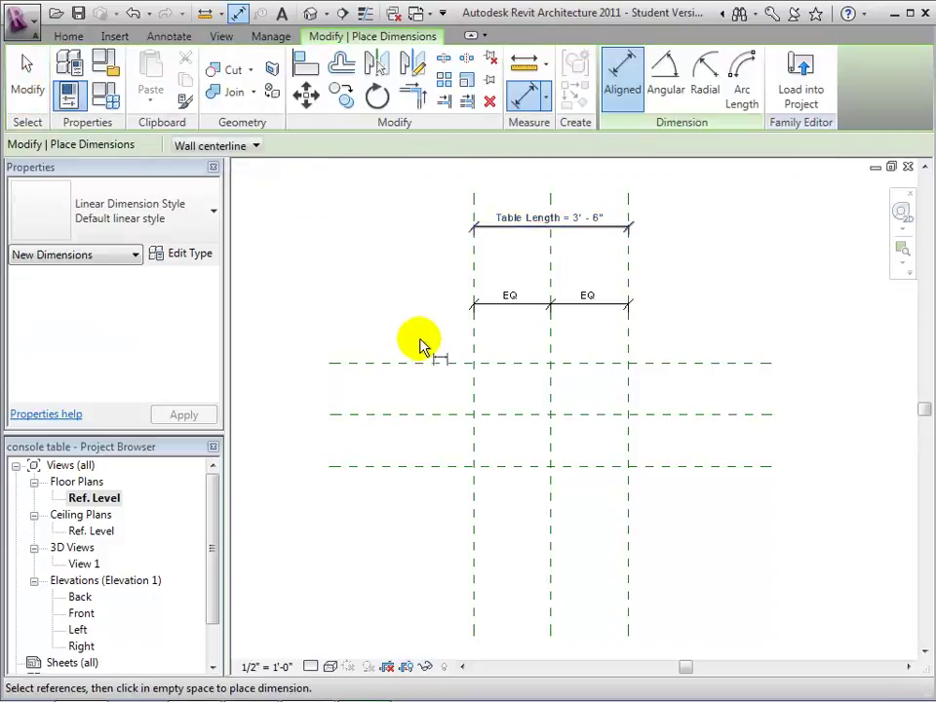
left_click(436, 364)
left_click(433, 415)
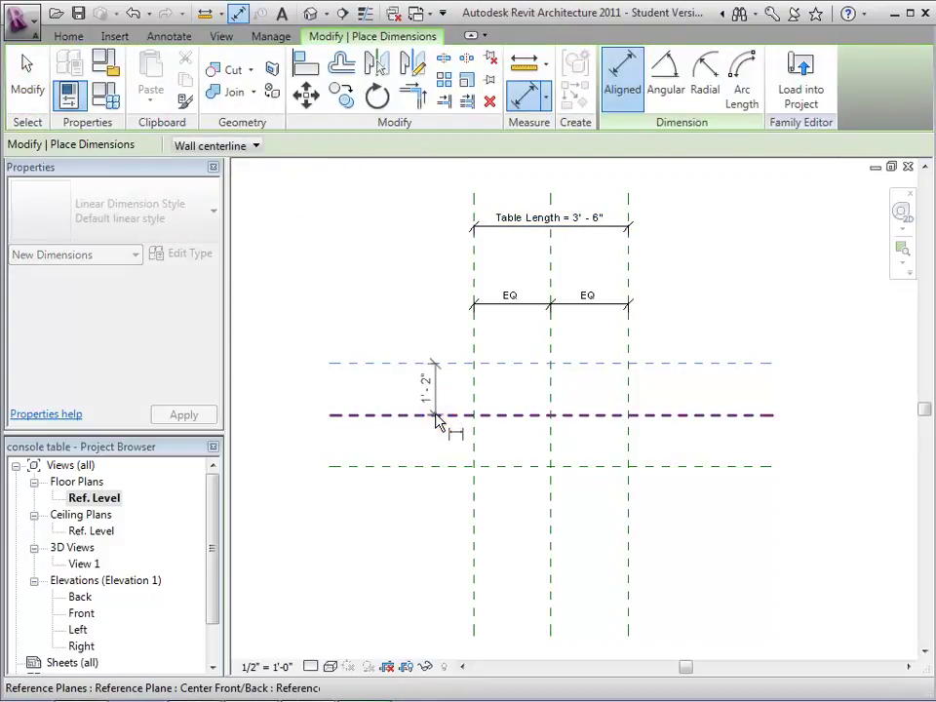
left_click(433, 466)
left_click(435, 451)
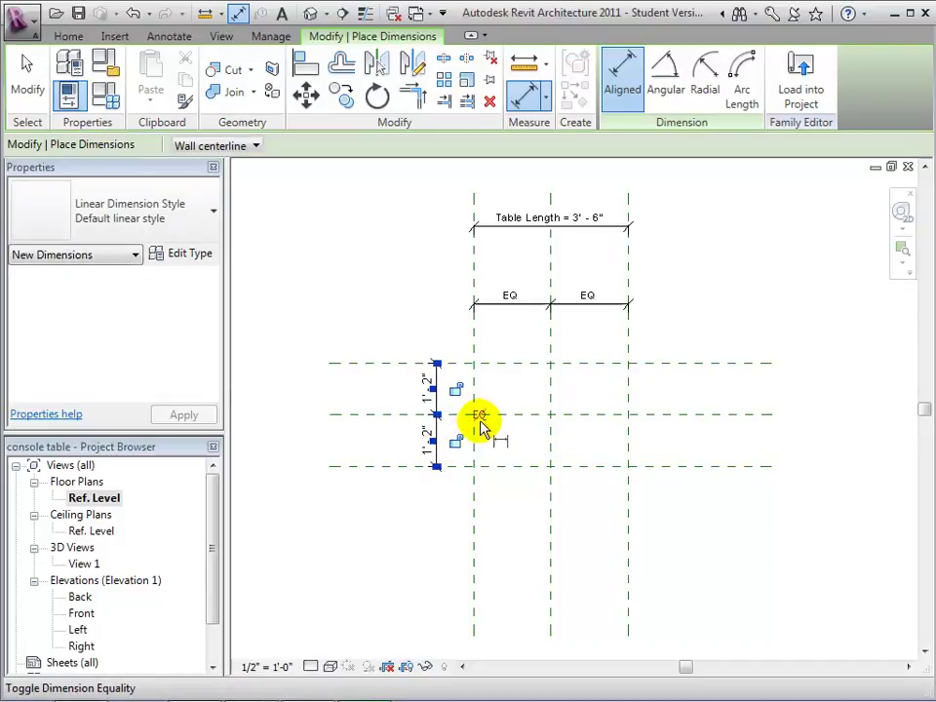
left_click(479, 419)
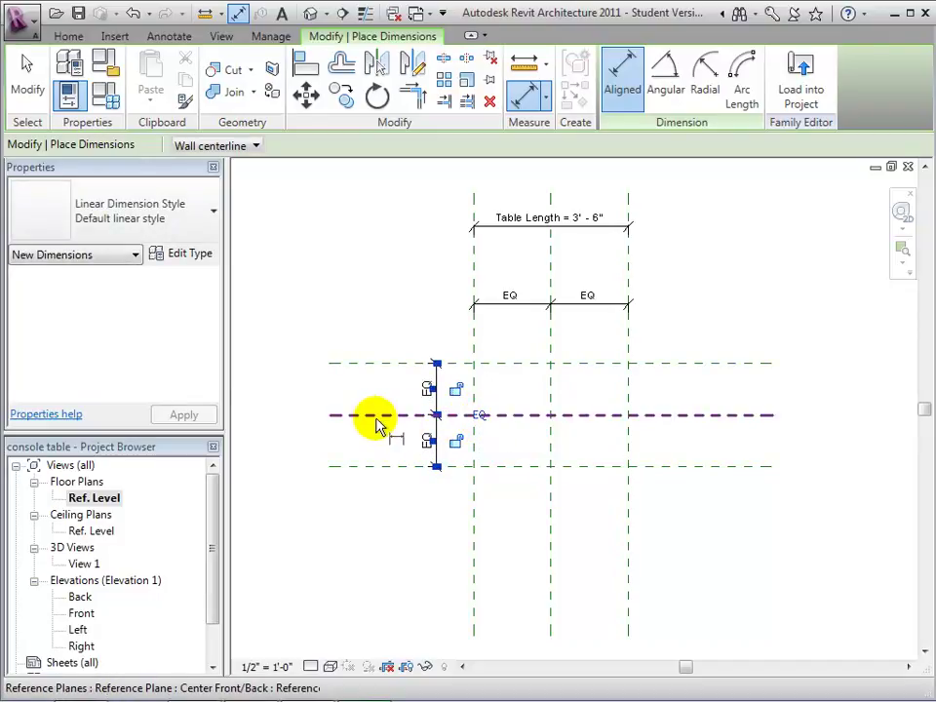
Step: Place an overall aligned dimension between the two outer horizontal reference planes, left of the equality dimension
left_click(356, 364)
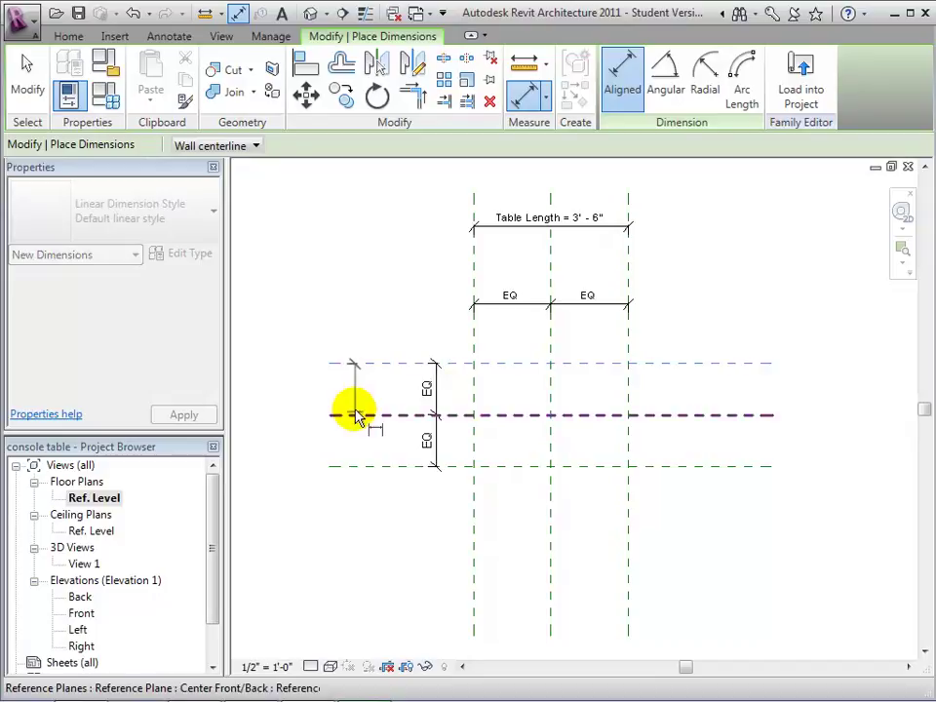
left_click(360, 467)
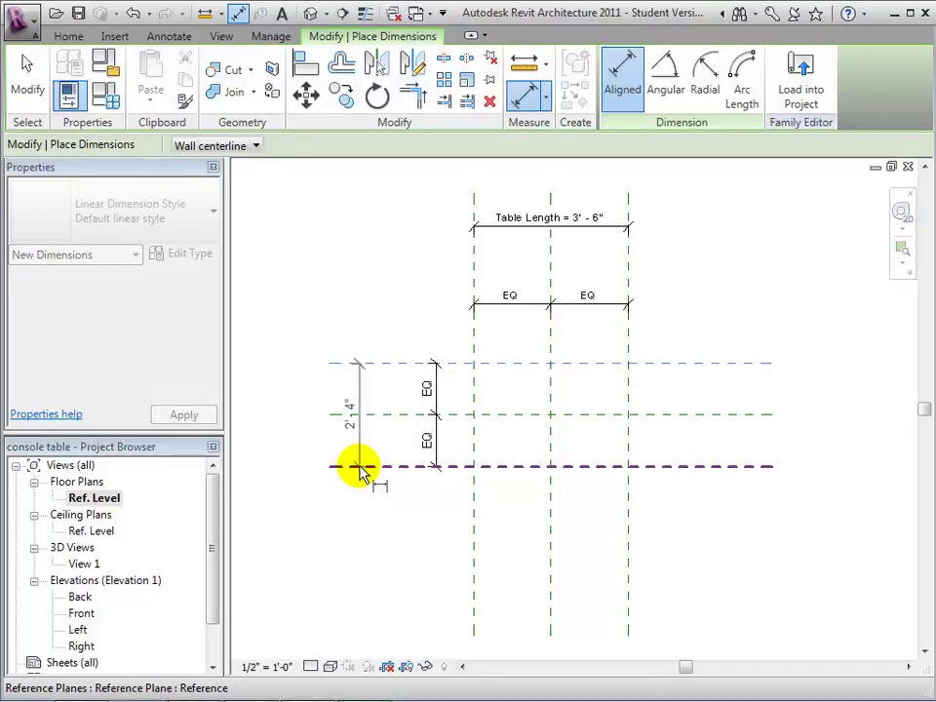
left_click(361, 460)
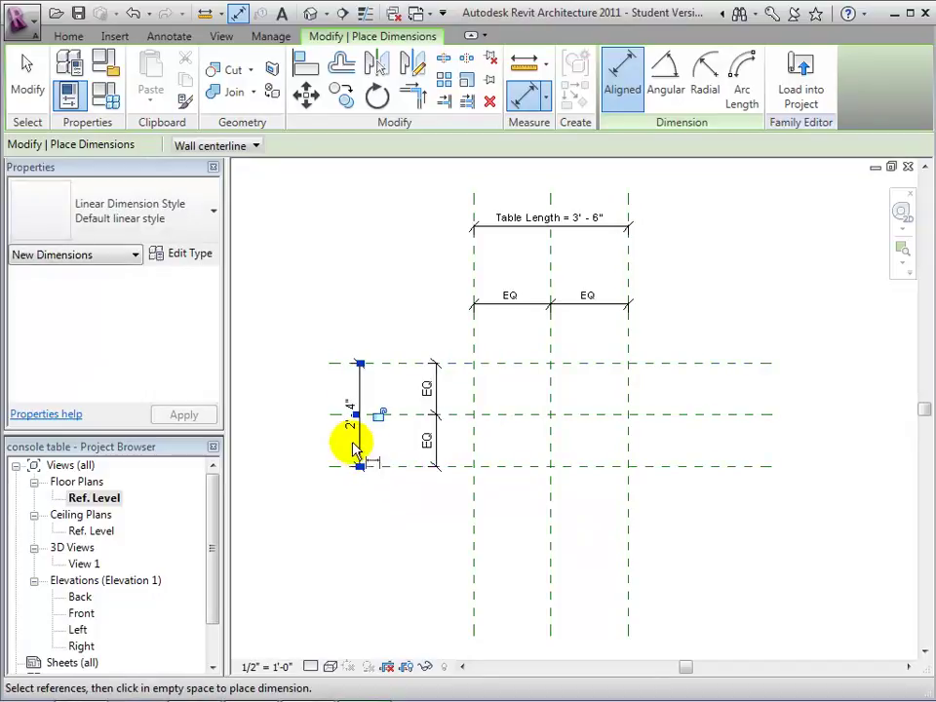
left_click(29, 91)
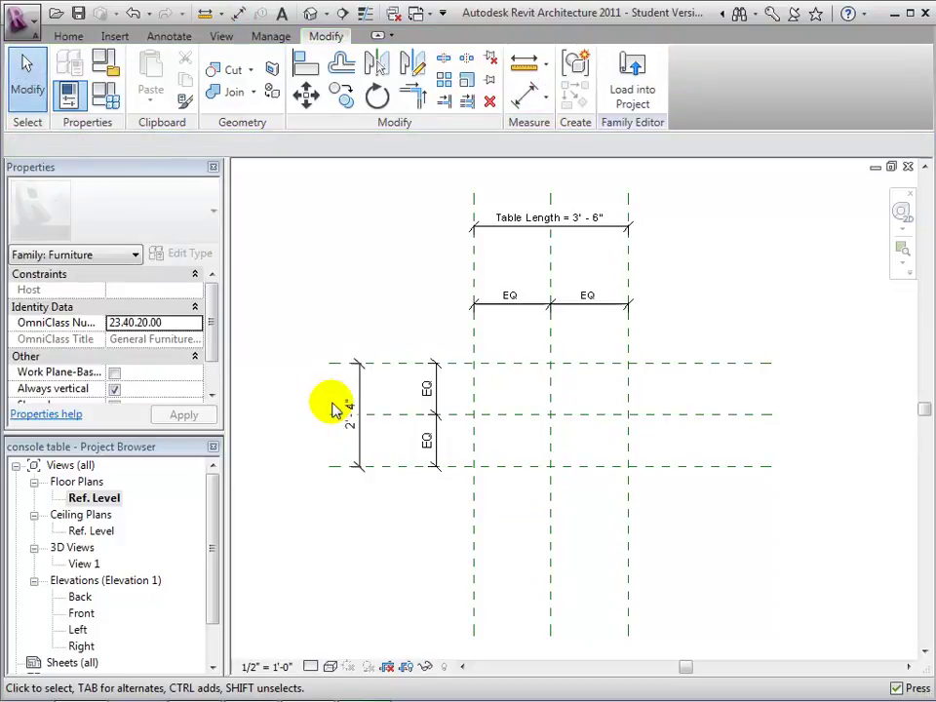
Step: Label the overall dimension between the outer horizontal planes with a new family parameter named "Table Width"
left_click(358, 390)
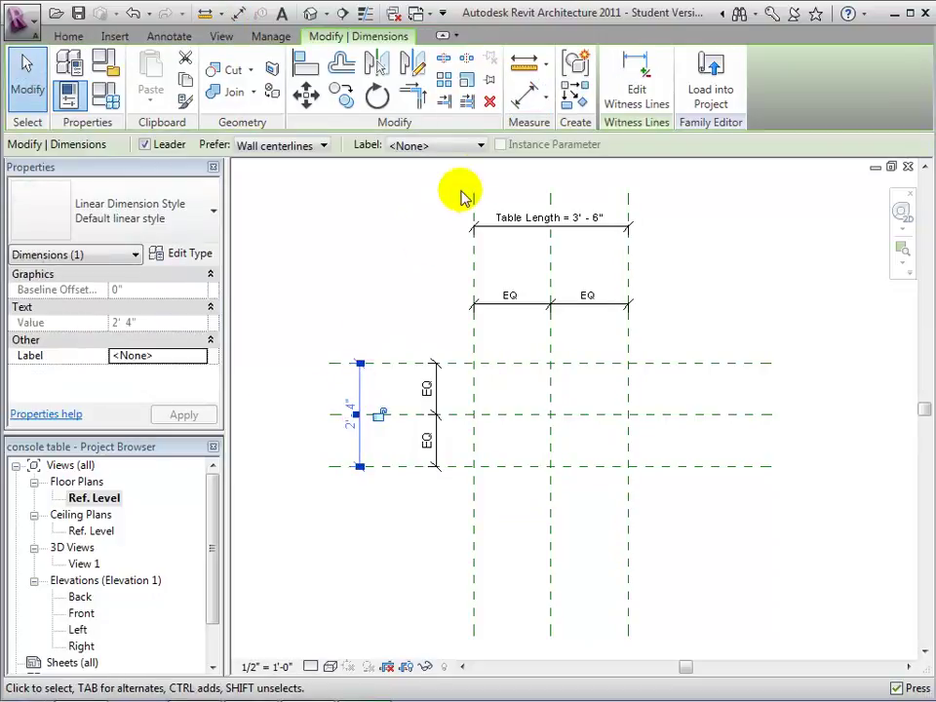
left_click(481, 146)
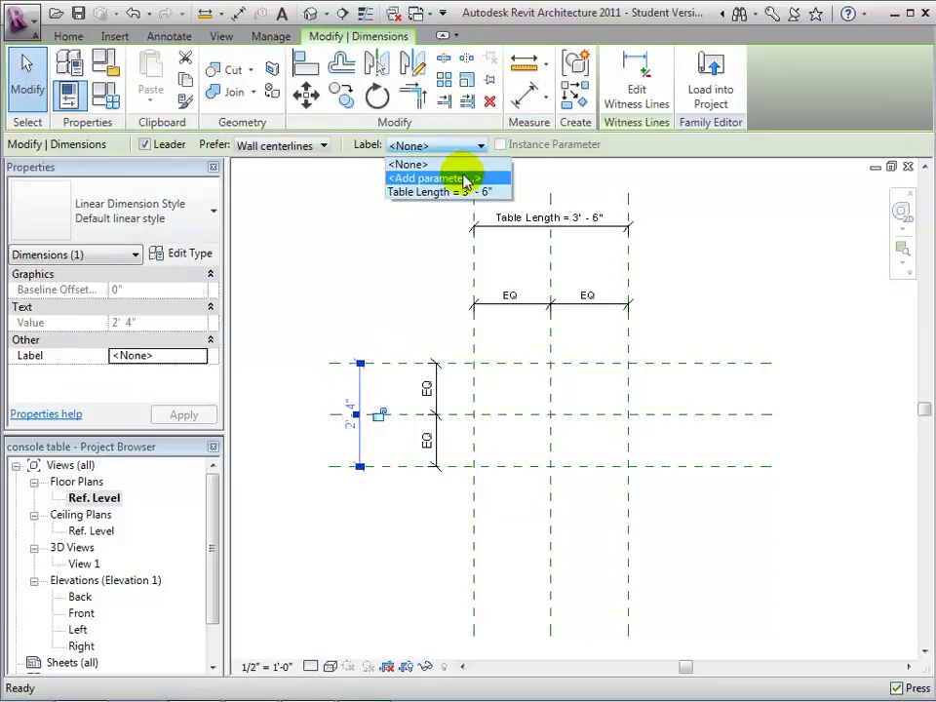
left_click(466, 179)
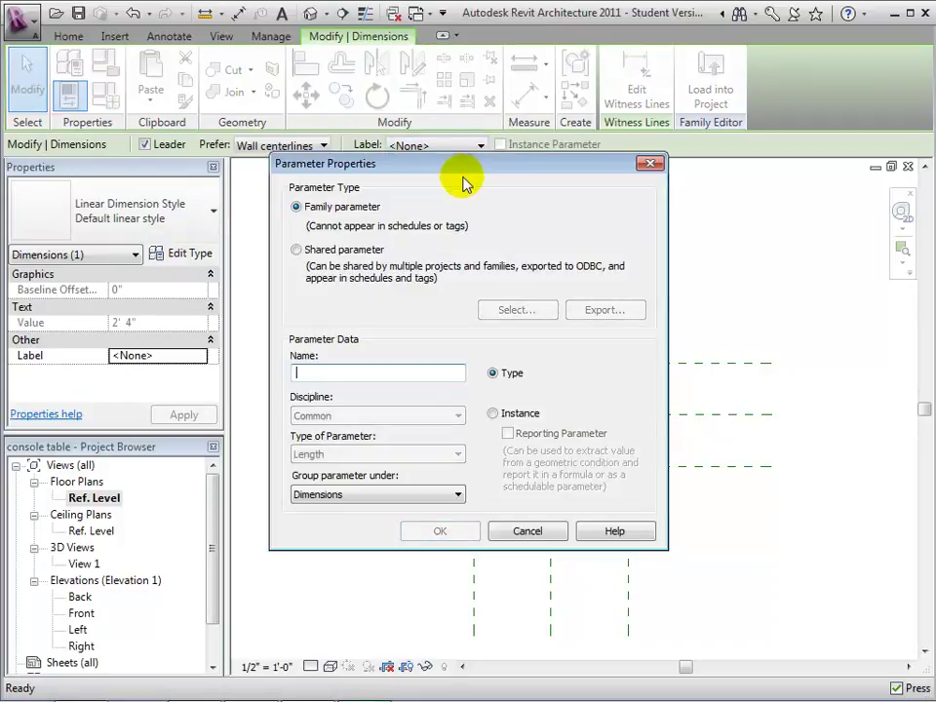
type("Table Width")
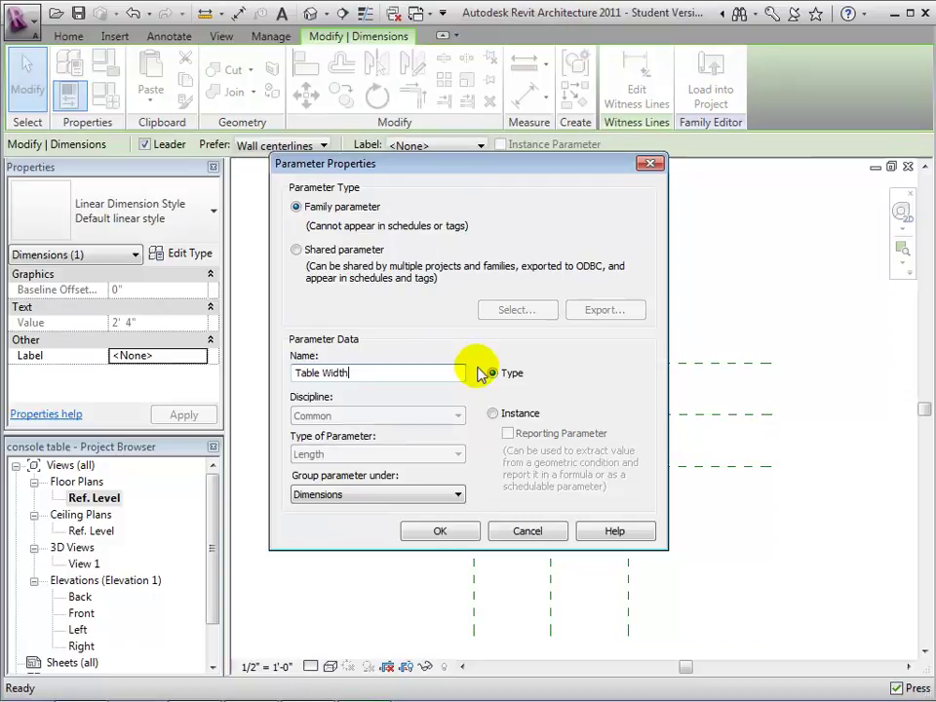
left_click(437, 531)
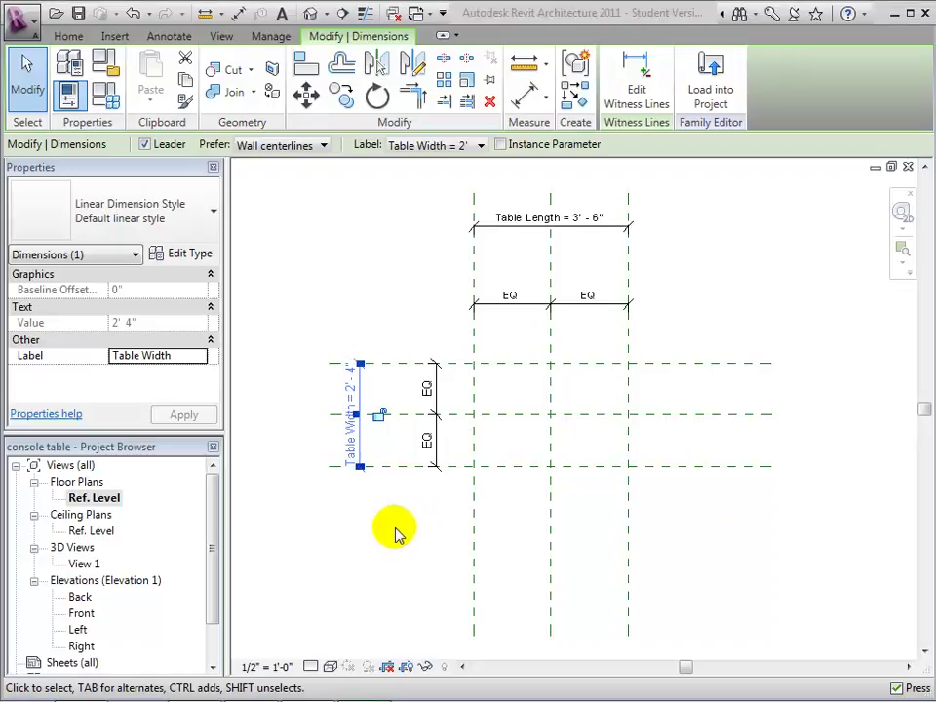
Step: In the Front elevation, place an aligned dimension from Ref. Level up to the Table Top reference plane
double_click(82, 613)
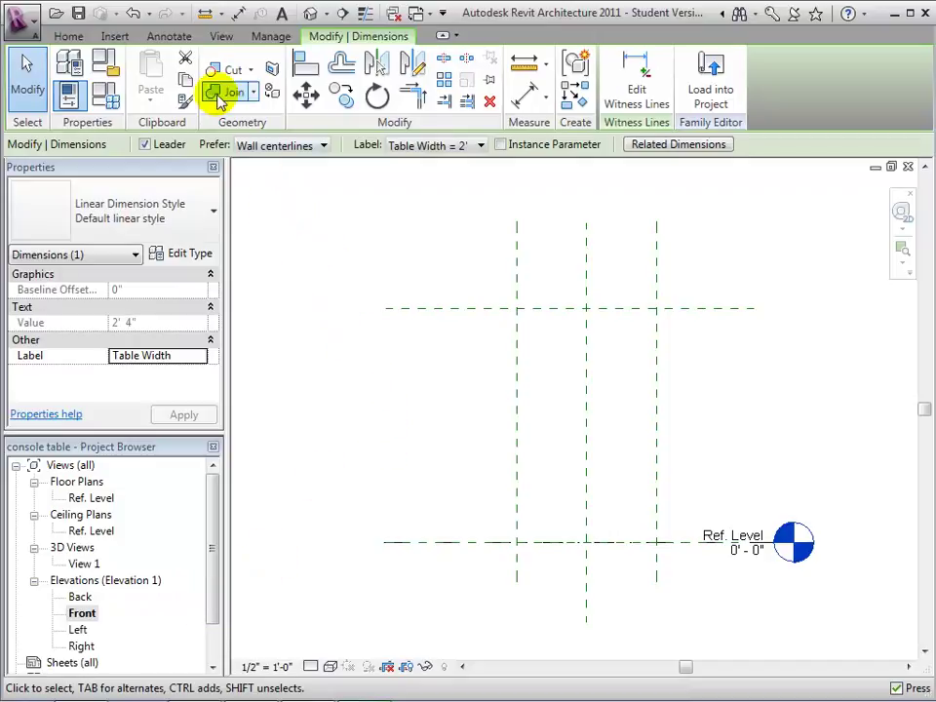
left_click(168, 35)
left_click(86, 87)
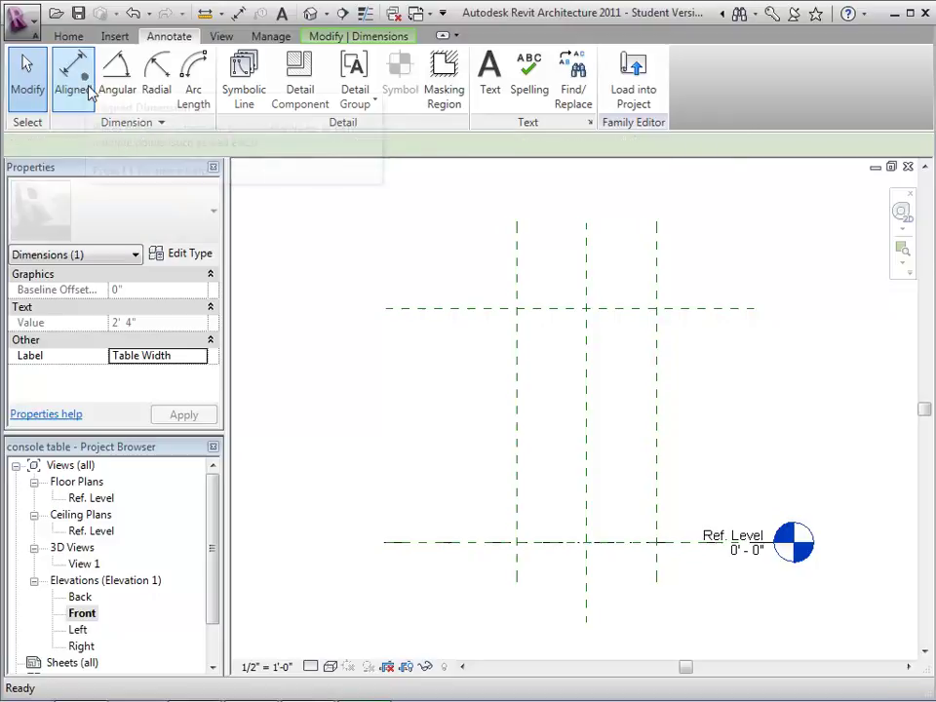
left_click(454, 543)
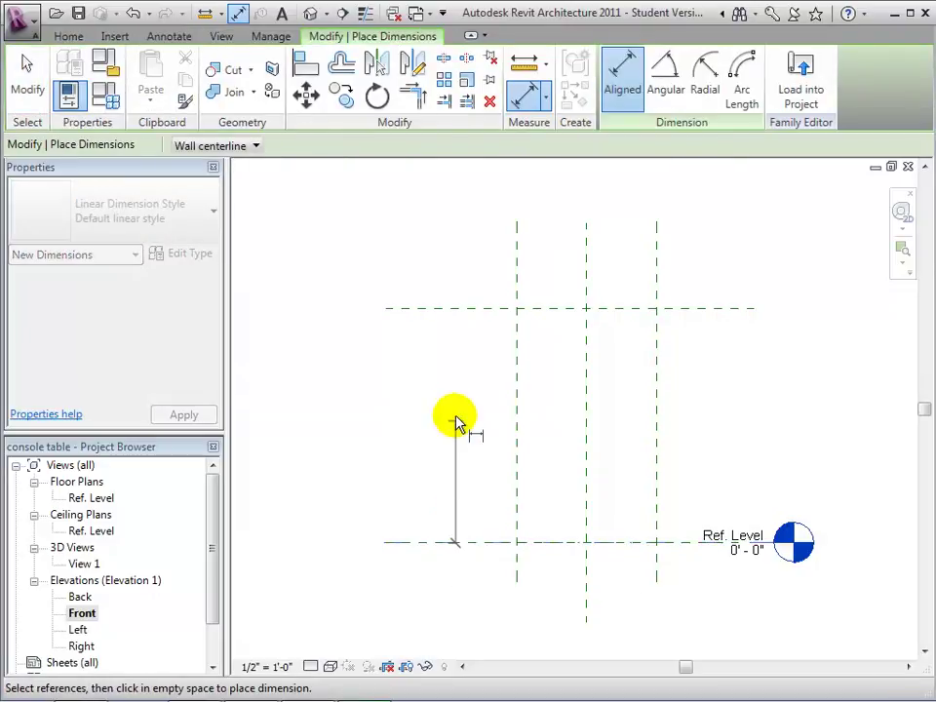
left_click(456, 310)
left_click(415, 378)
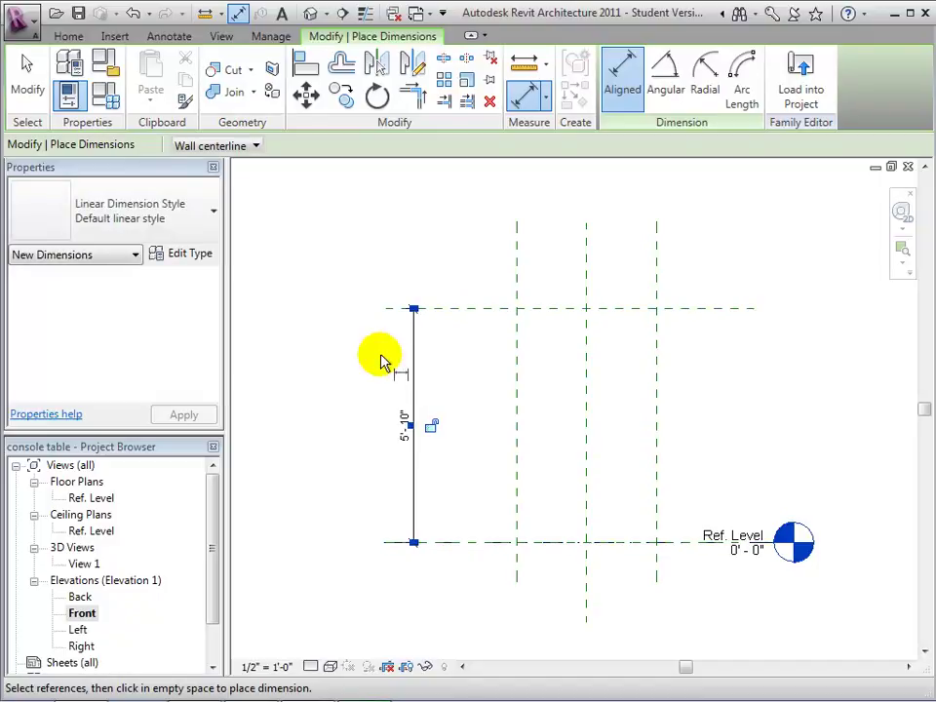
left_click(23, 86)
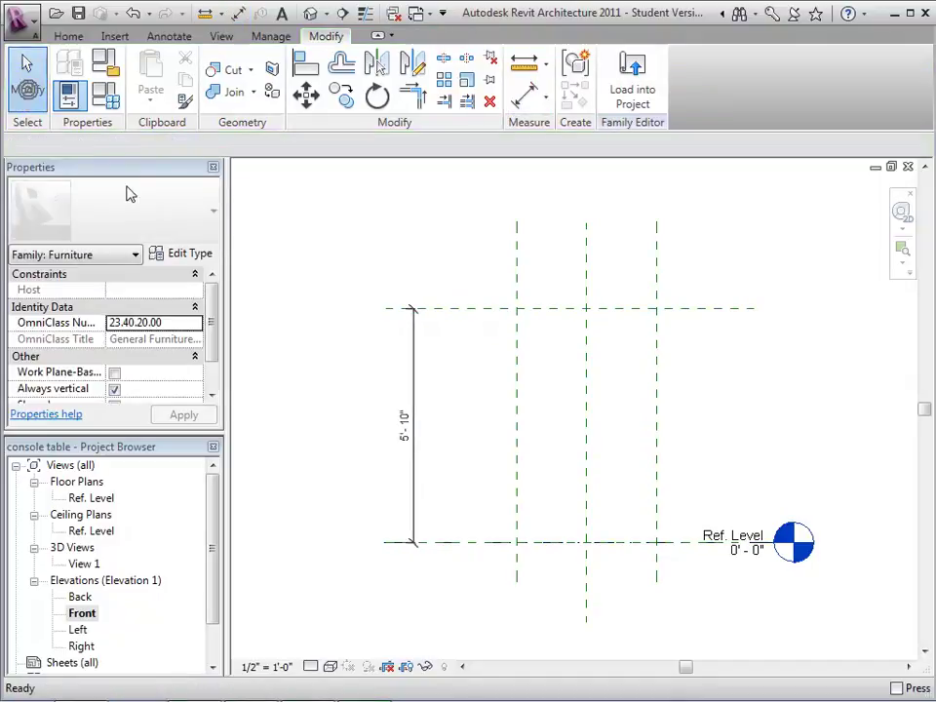
Step: Label the vertical dimension between Ref. Level and the table top plane with a new family parameter named "Table Height"
left_click(413, 378)
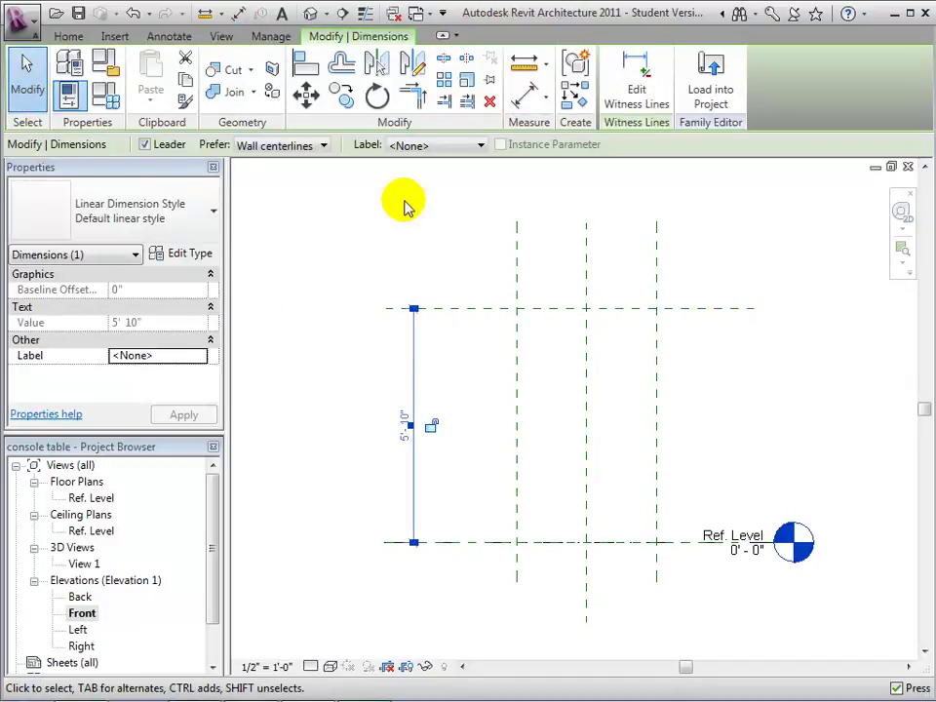
left_click(479, 146)
left_click(459, 179)
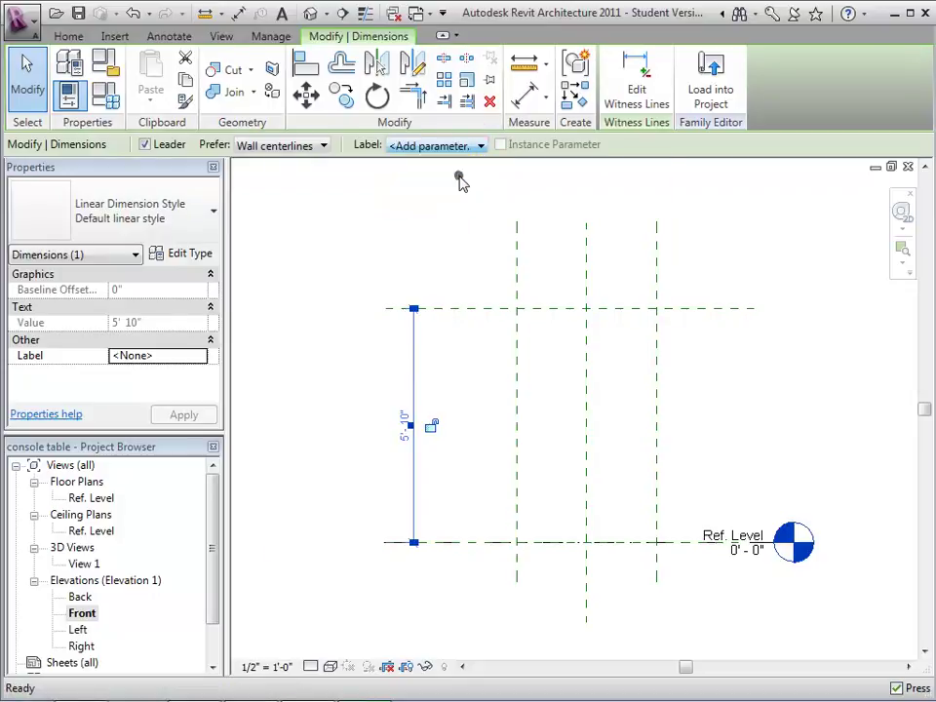
type("Table Height")
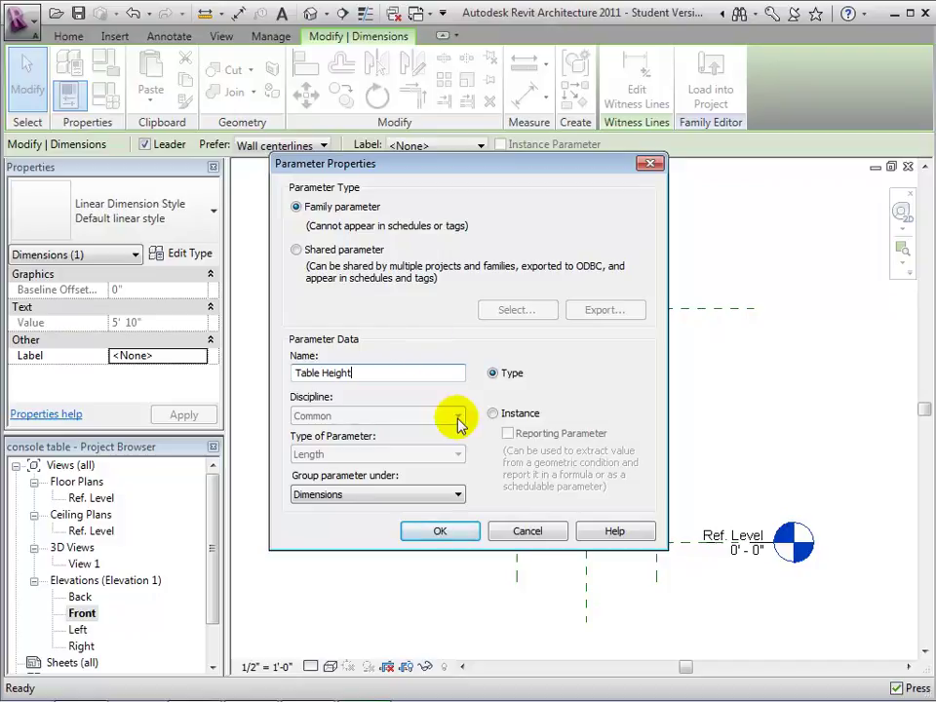
left_click(457, 532)
left_click(349, 509)
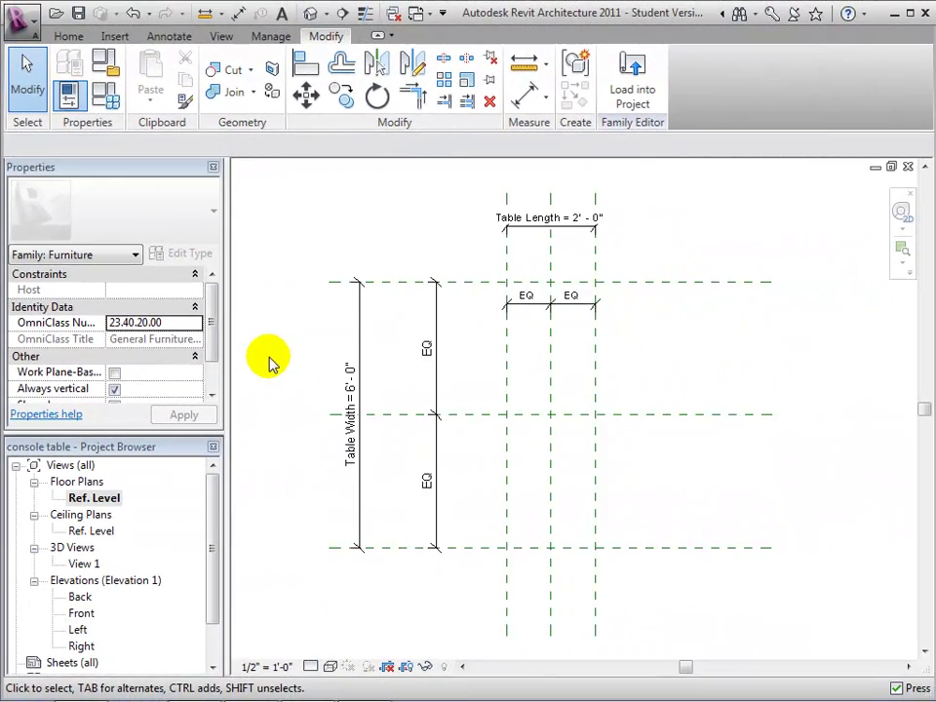
Step: Flex the Table Width parameter in the Ref. Level plan by applying 2' and 4' in Family Types
middle_click_drag(271, 362, 360, 393)
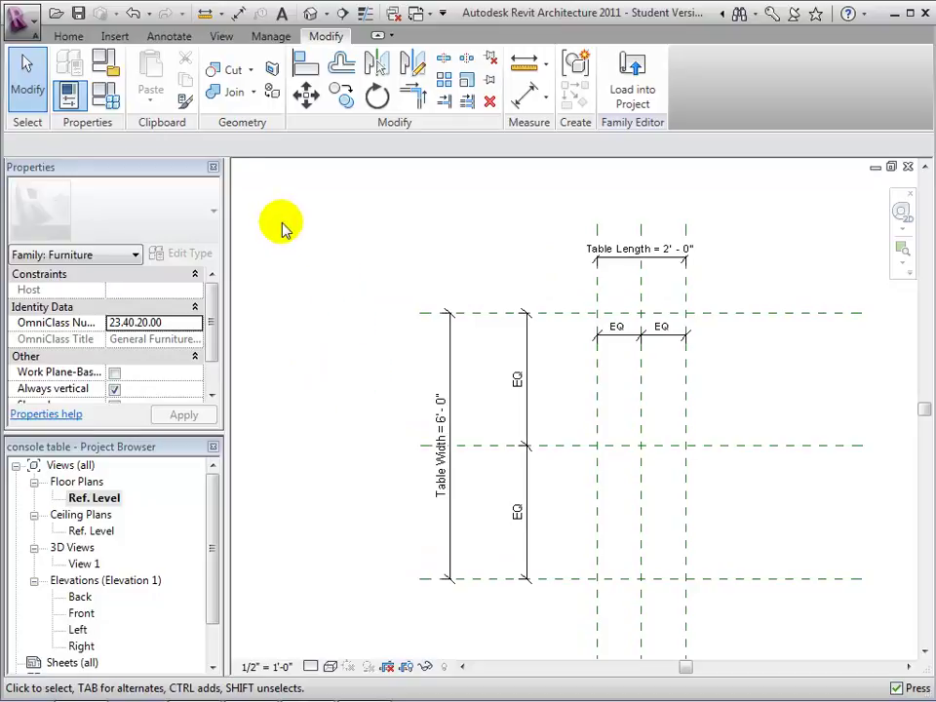
left_click(70, 64)
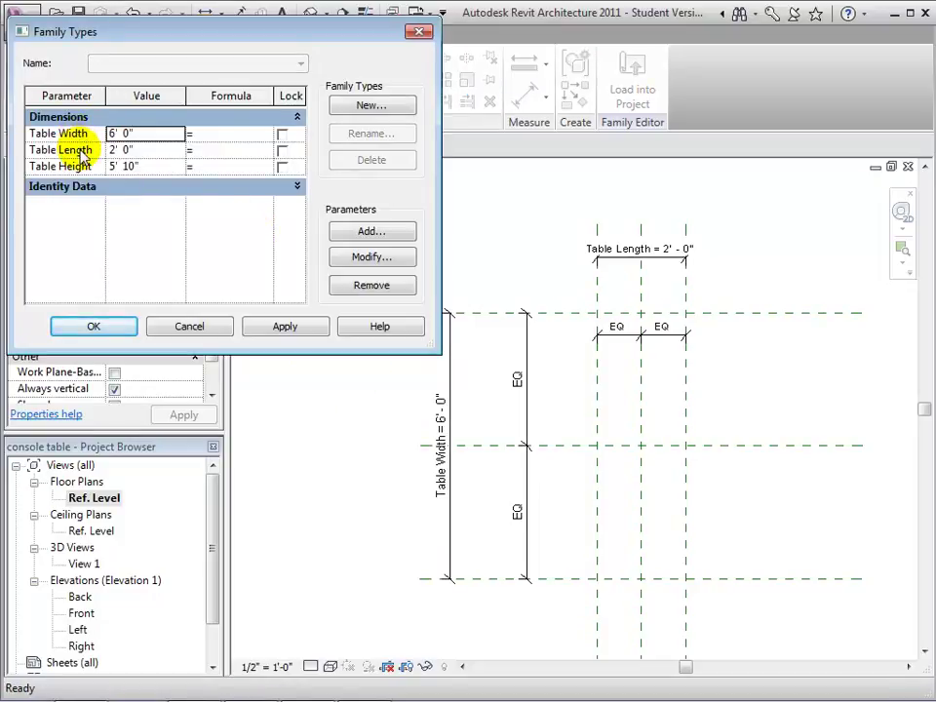
left_click(157, 134)
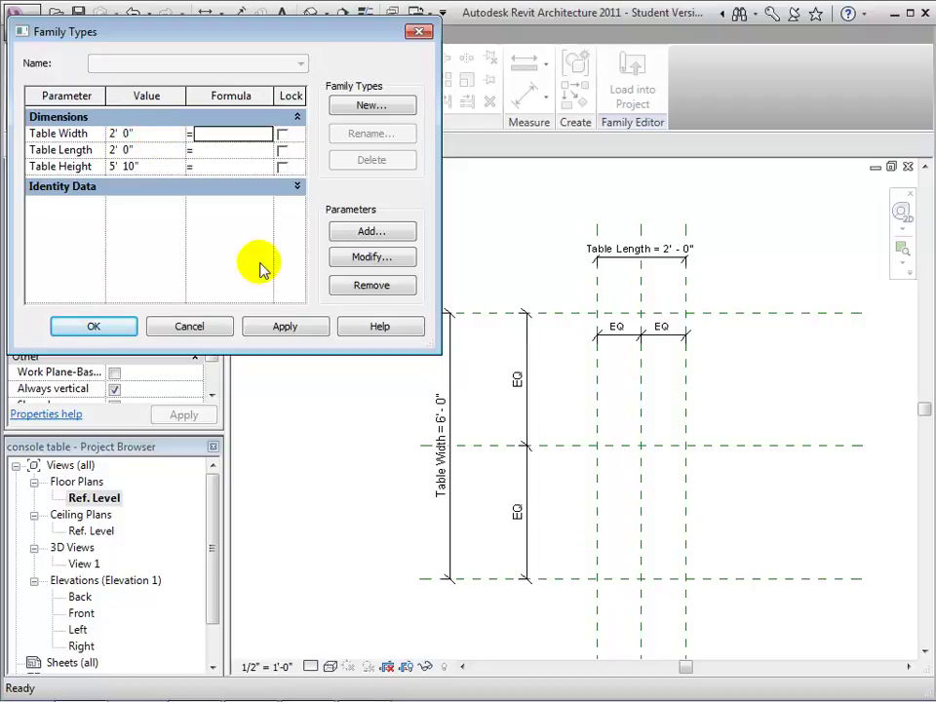
left_click(280, 325)
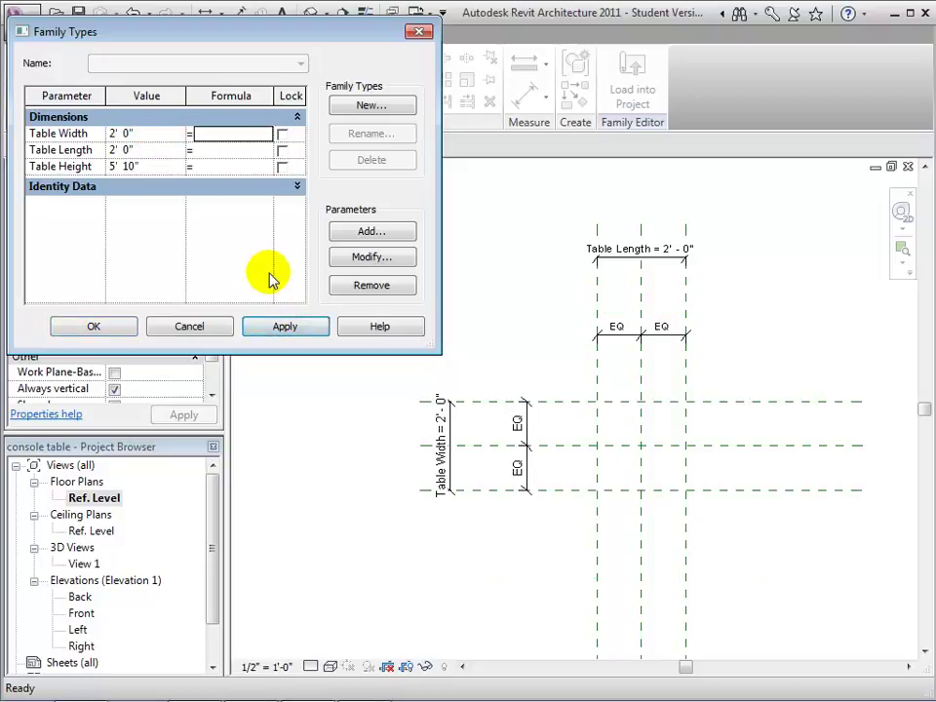
left_click(147, 134)
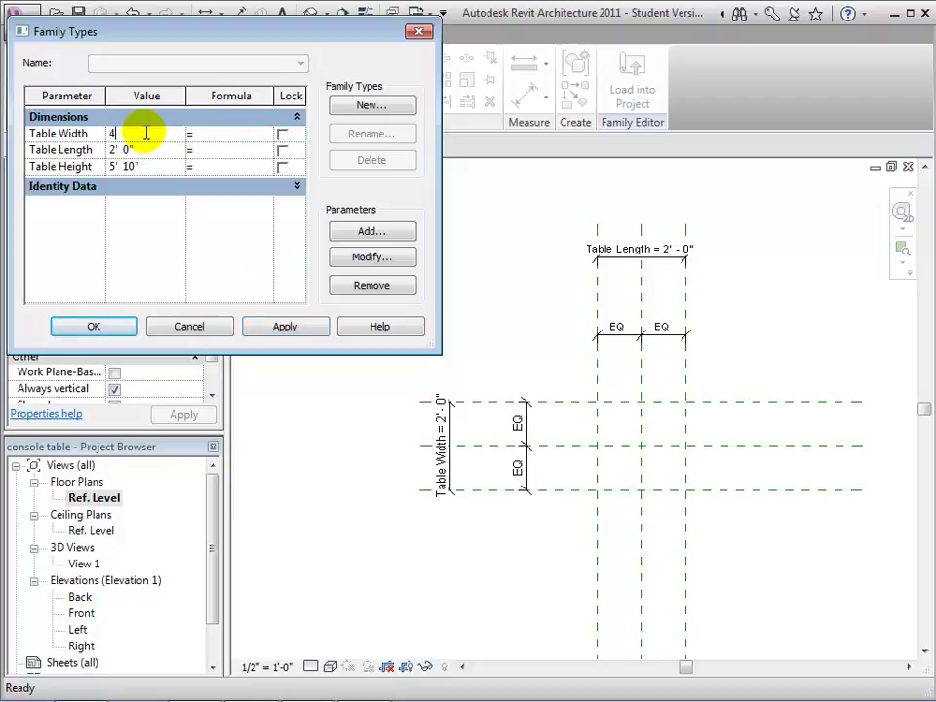
key("Tab")
left_click(274, 326)
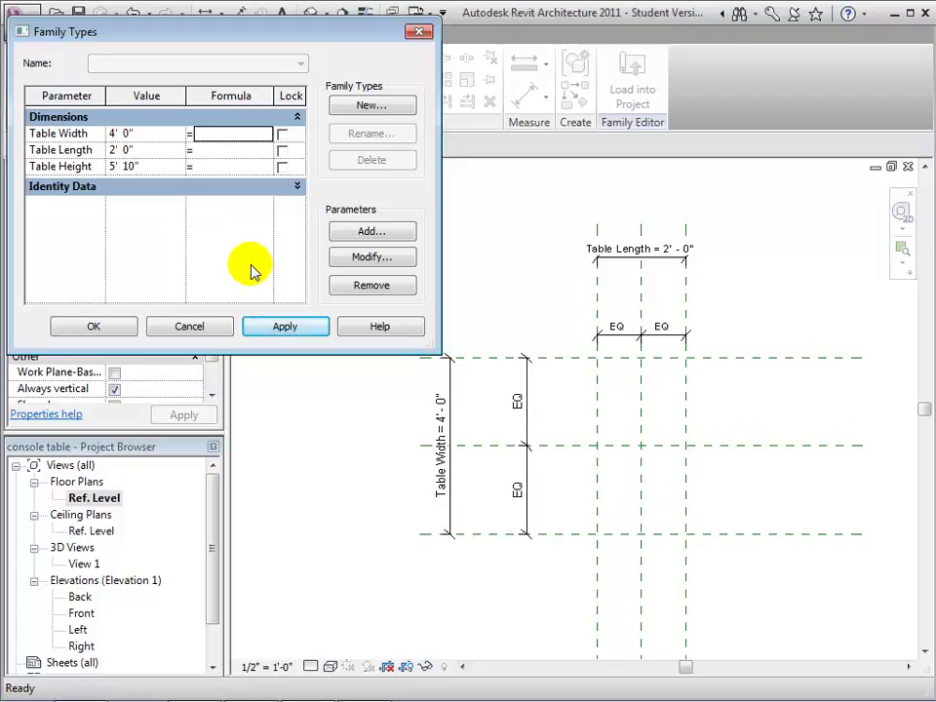
Step: Flex the Table Length parameter by applying 6' and 3', and close Family Types
left_click(142, 149)
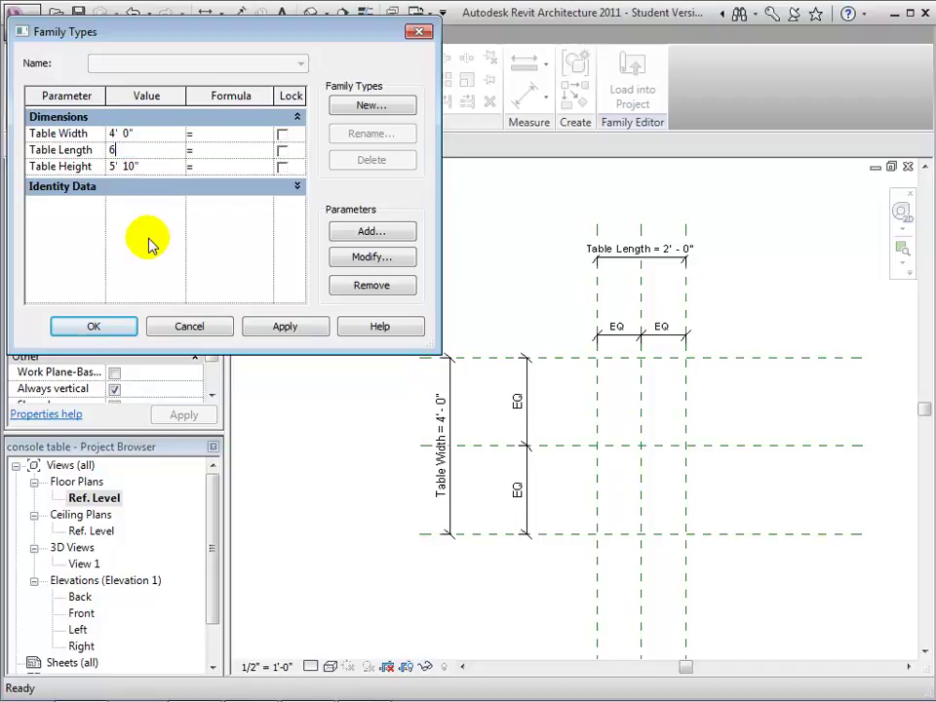
key("Tab")
left_click(265, 330)
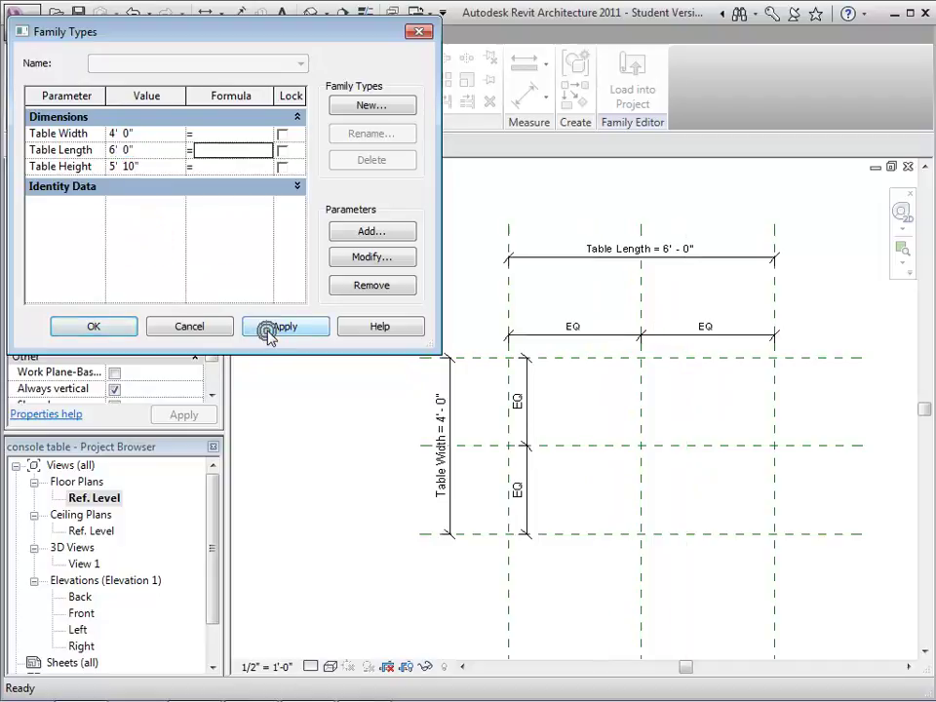
left_click(145, 148)
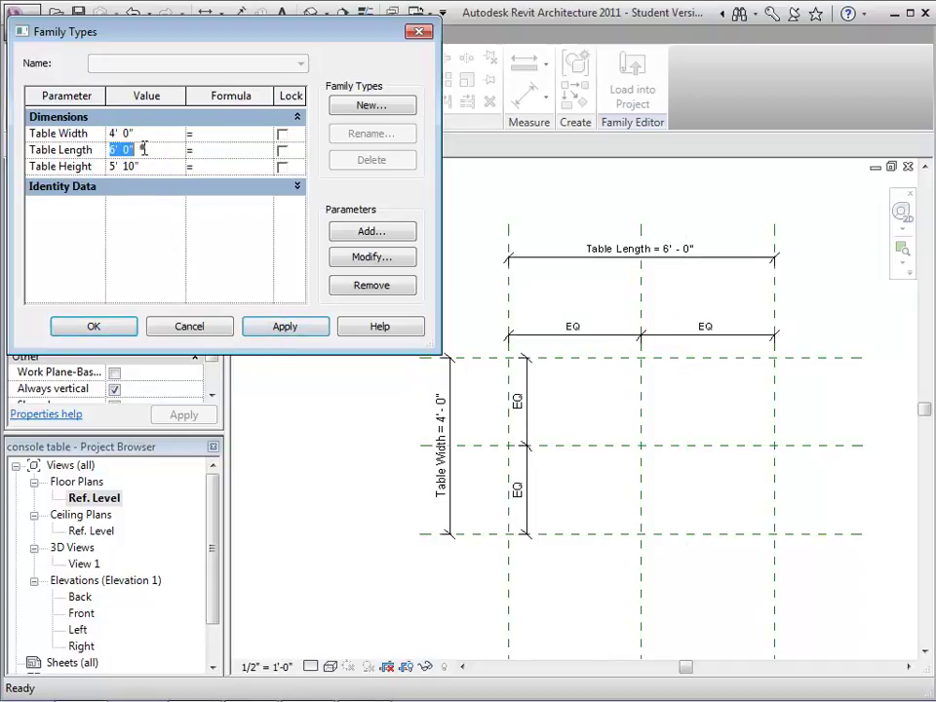
left_click(266, 328)
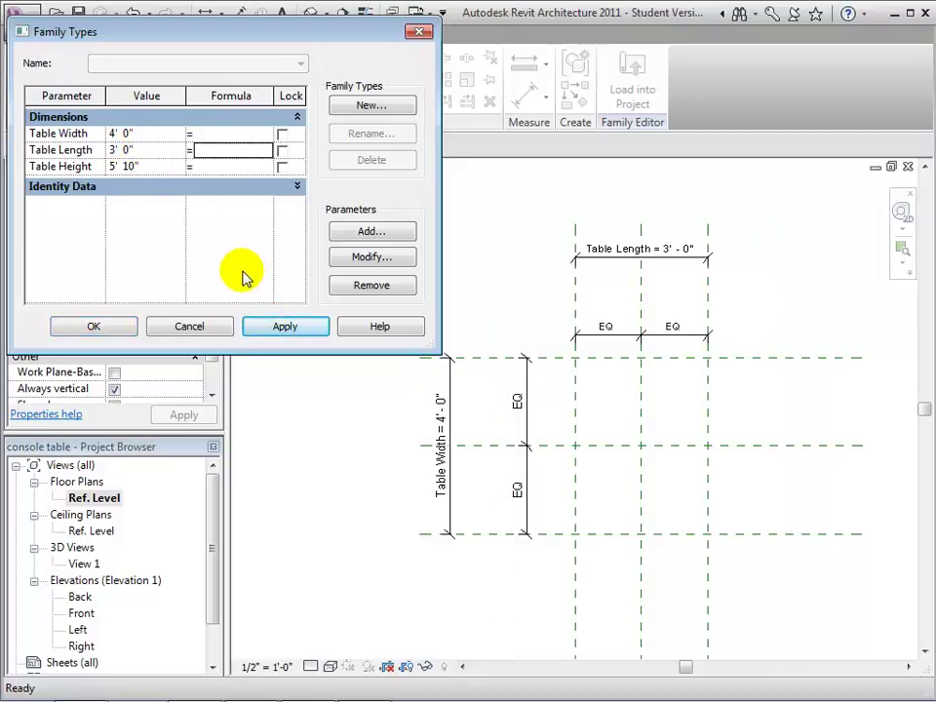
left_click(94, 326)
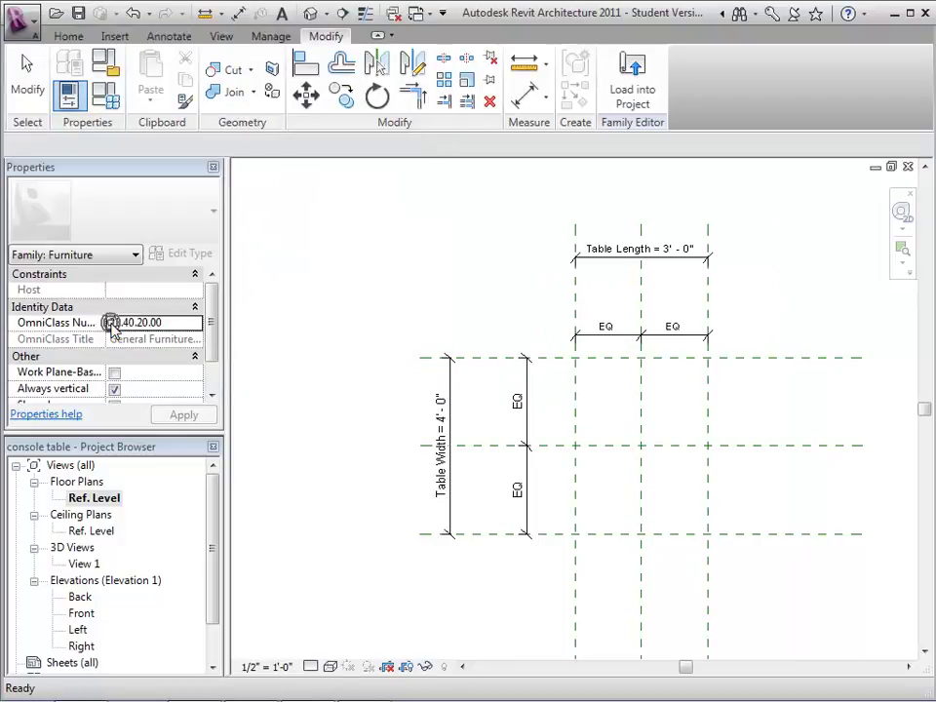
Step: Flex the Table Height parameter in the Front elevation by applying 3' in Family Types
double_click(85, 609)
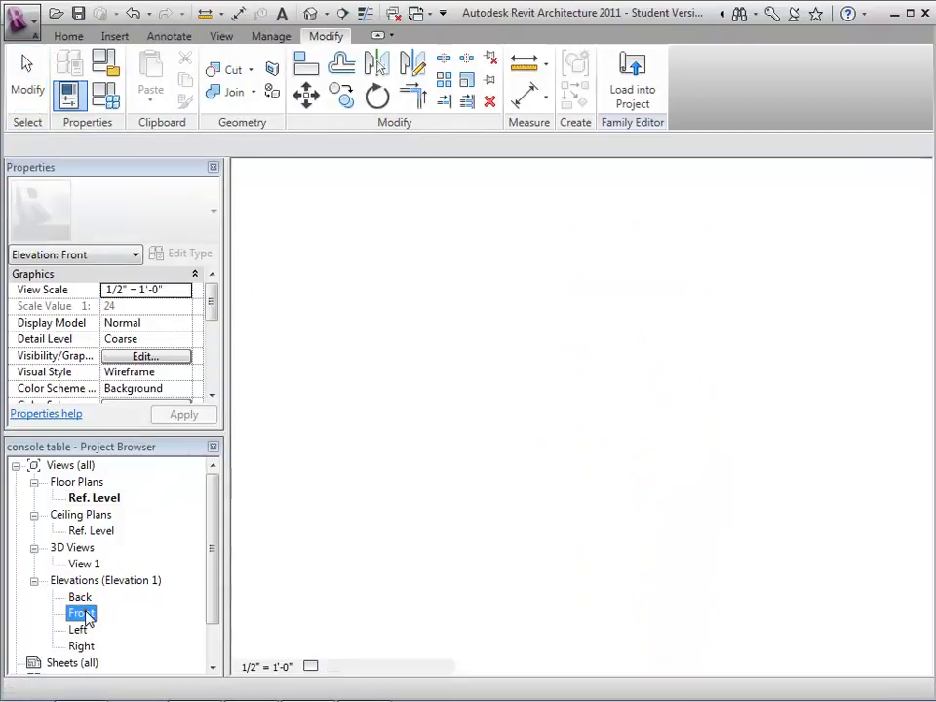
left_click(107, 93)
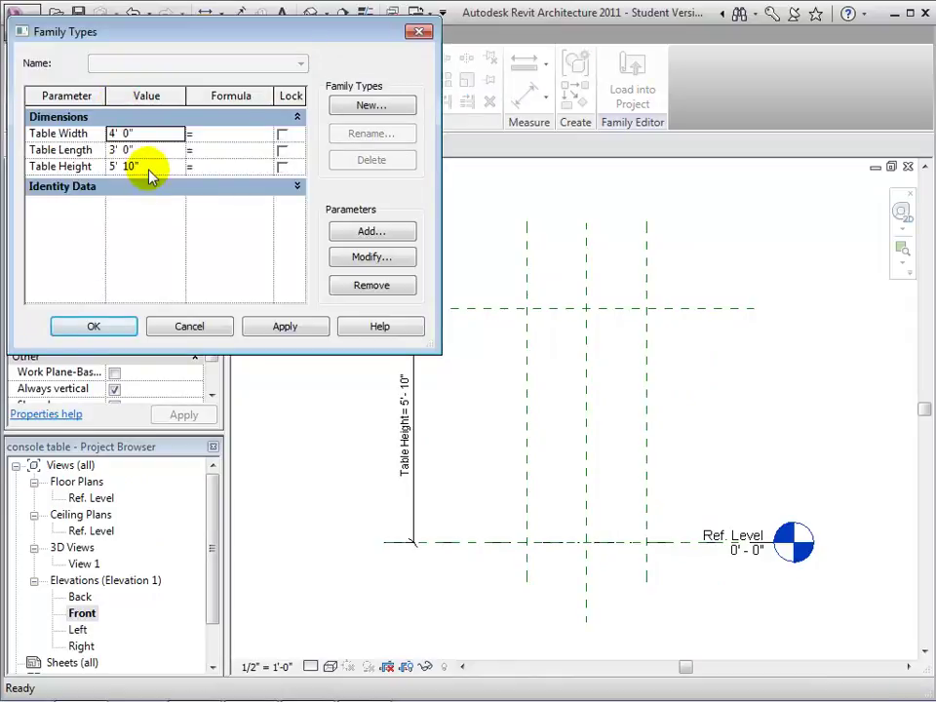
left_click(146, 164)
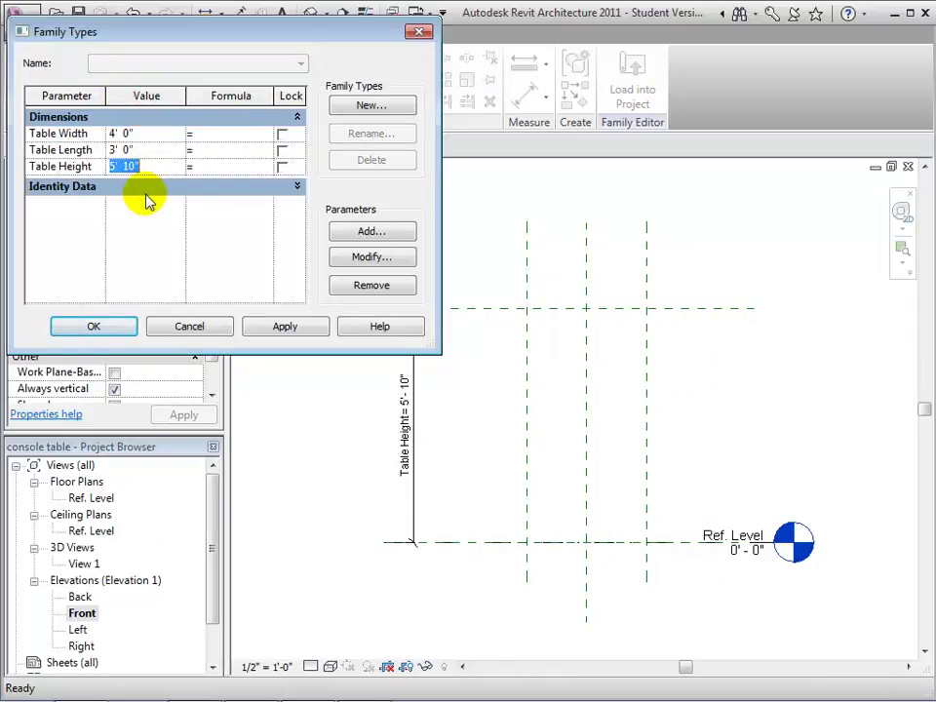
type("3")
key("Tab")
left_click(283, 329)
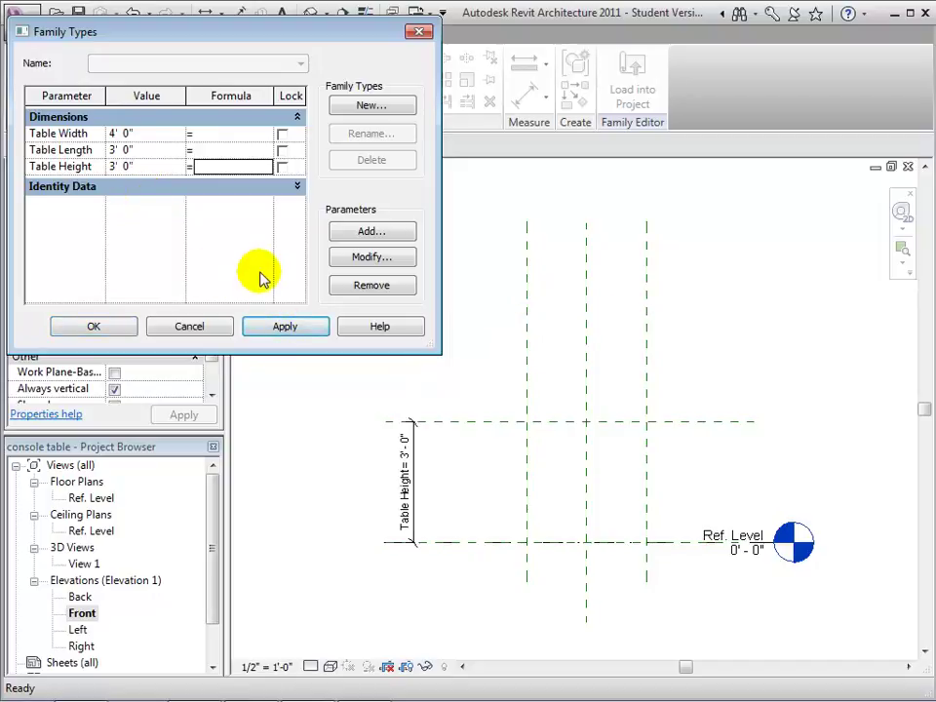
left_click(111, 327)
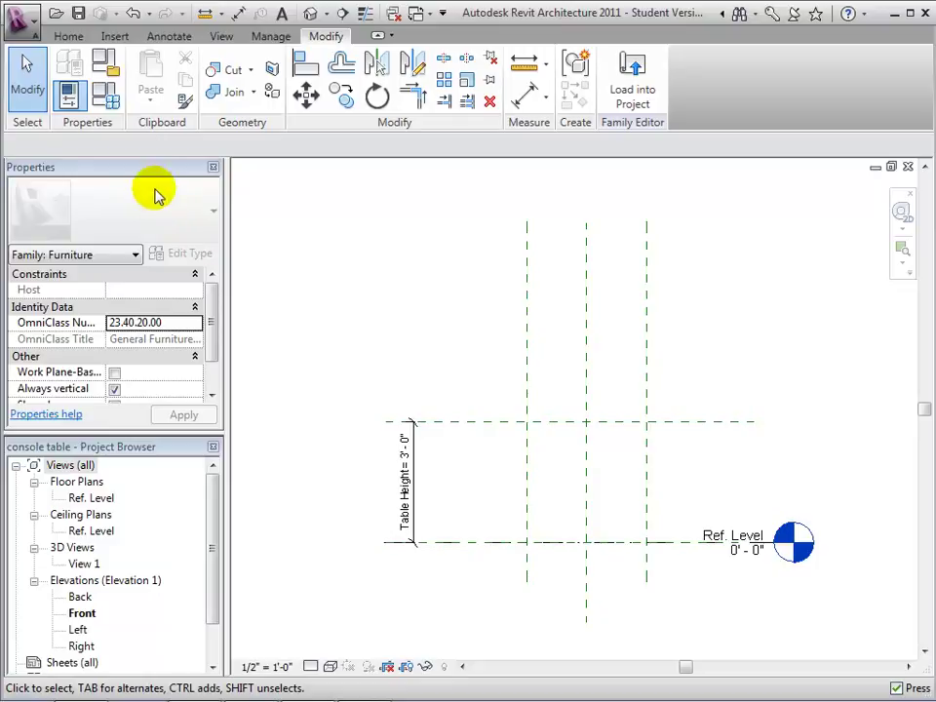
Step: Create a new family type named 30" L x 30" W x 16" H
left_click(108, 93)
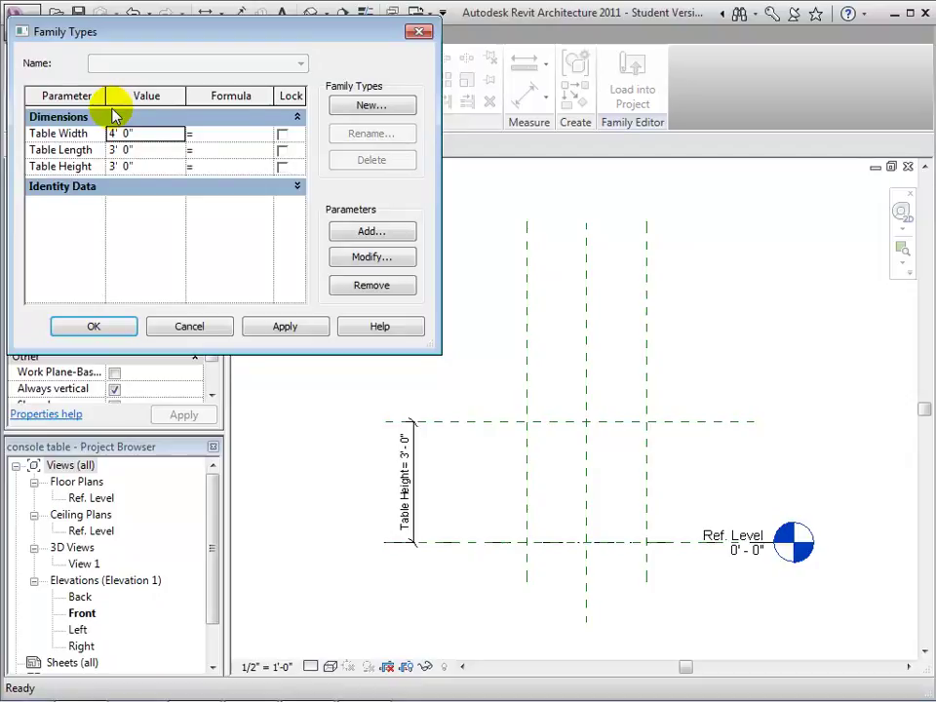
left_click(367, 109)
type("30\" L x 30\" W x 16\" H")
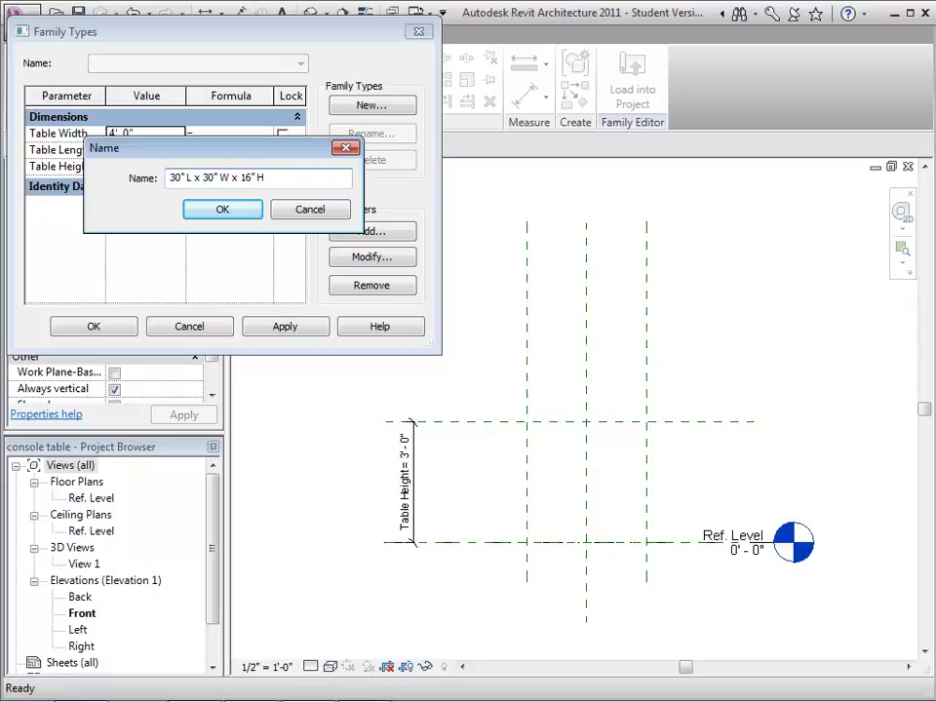
key("Return")
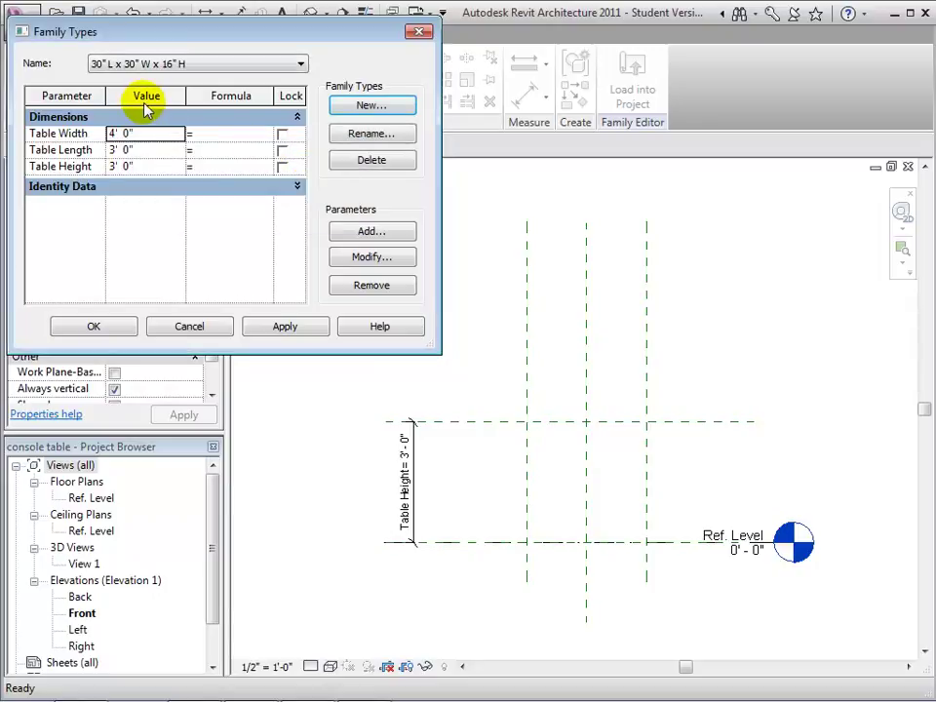
Step: Set the 30" L x 30" W x 16" H type's Table Width and Table Length to 30" and its Table Height to 16"
left_click(144, 135)
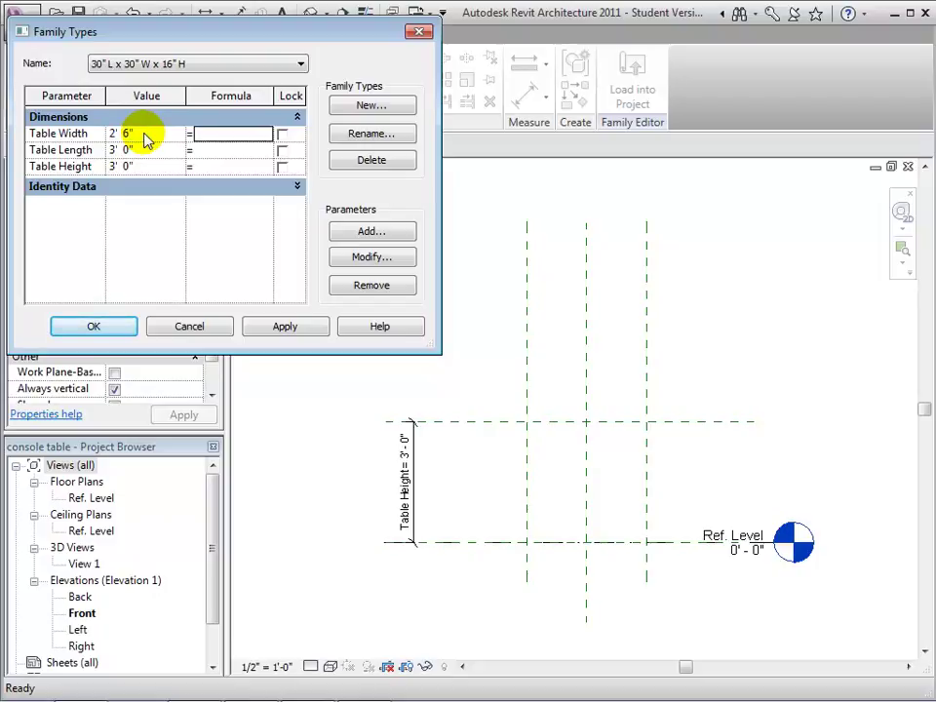
left_click(149, 150)
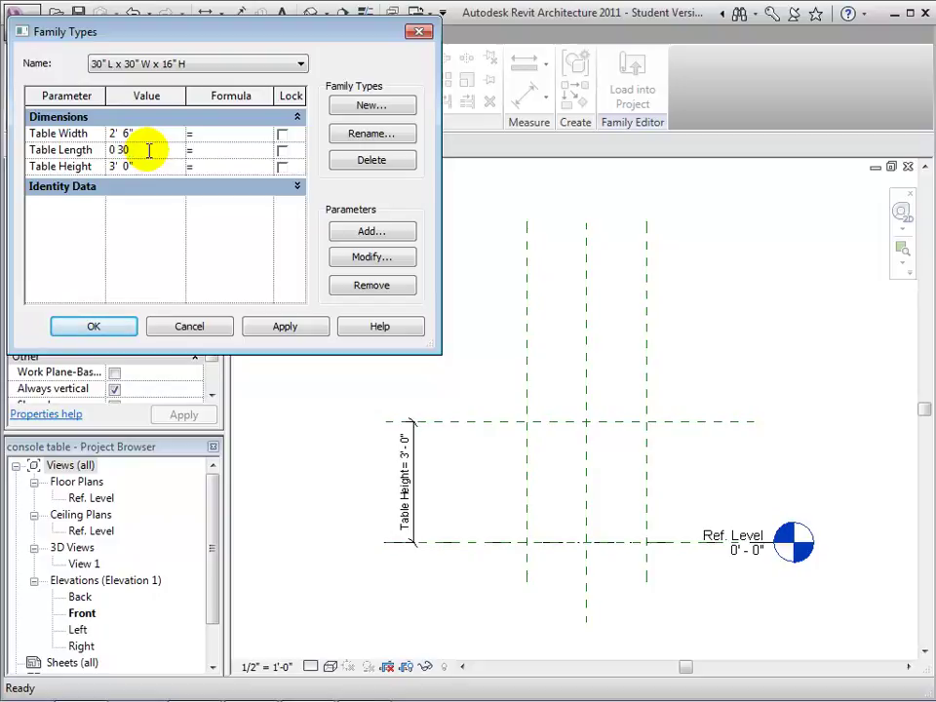
left_click(151, 165)
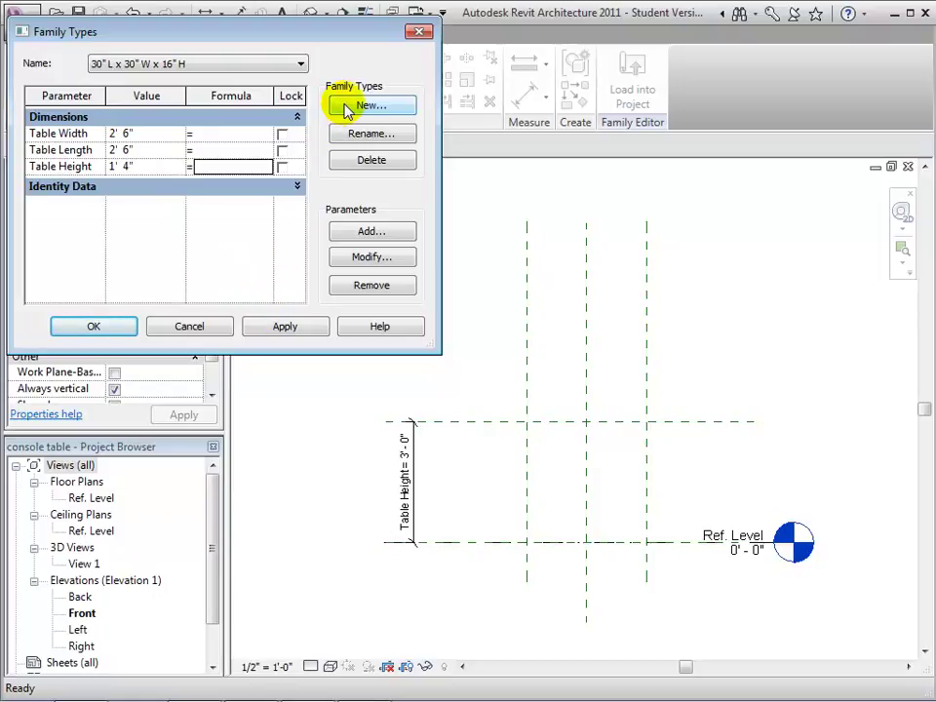
left_click(273, 322)
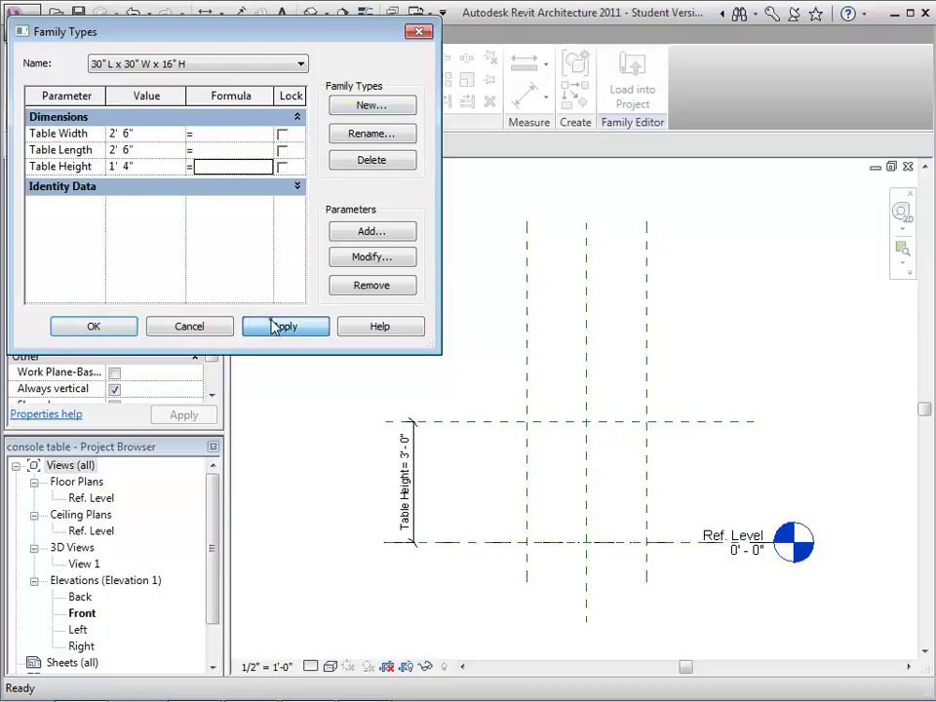
Step: Create a second family type named 84" L x 16" W x 32" H
left_click(368, 105)
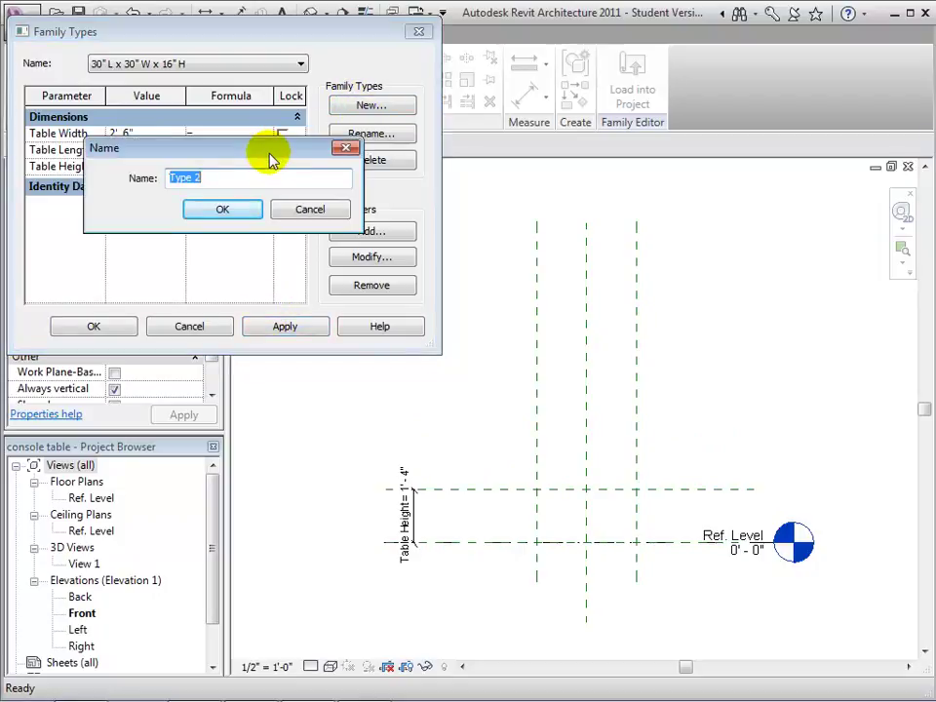
type("84\" L x 16\" W x 32\" H")
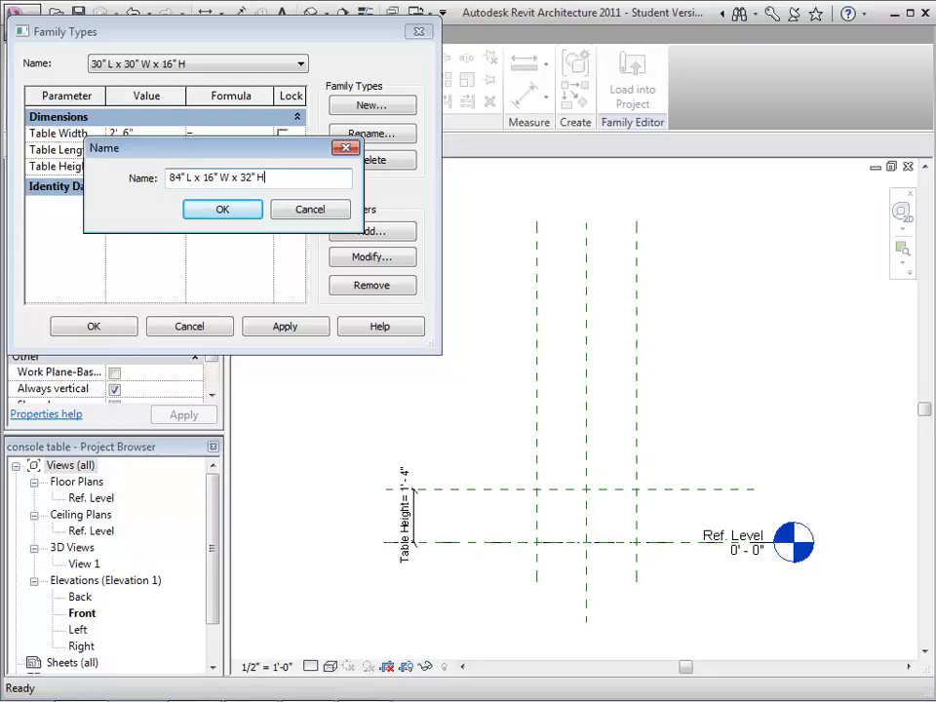
left_click(216, 208)
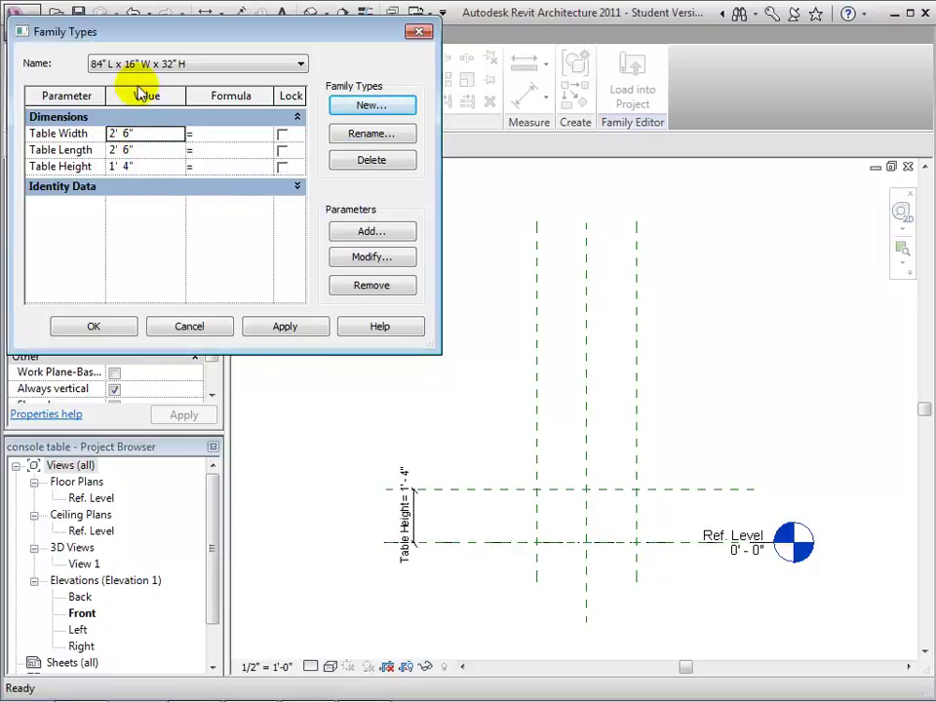
Step: Set the new type's Table Width to 1' 4", Table Length to 7' 0" and Table Height to 2' 8"
left_click(148, 130)
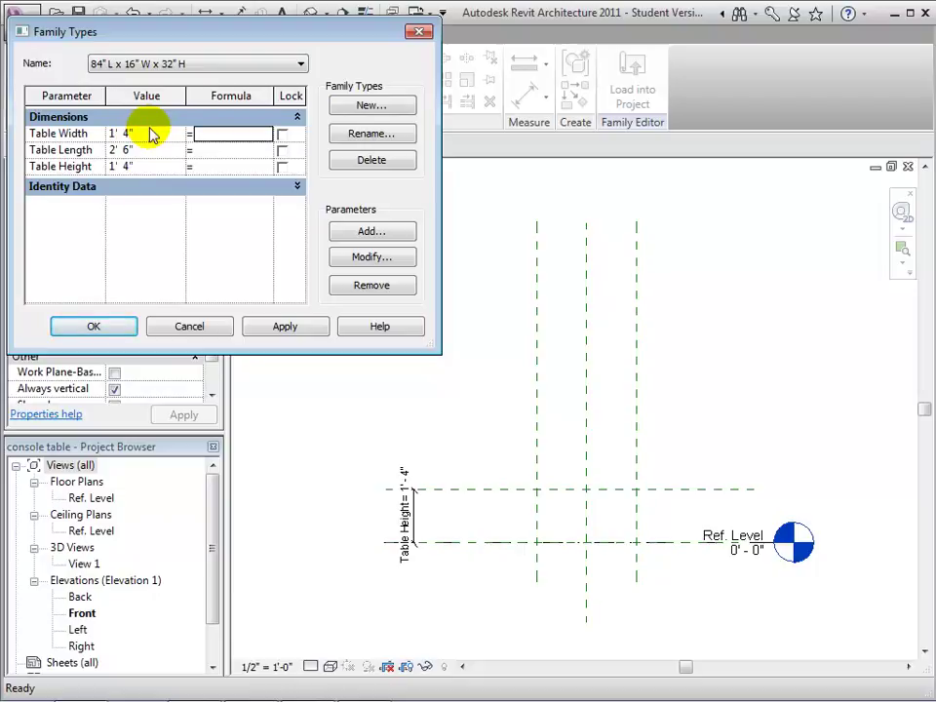
left_click(151, 149)
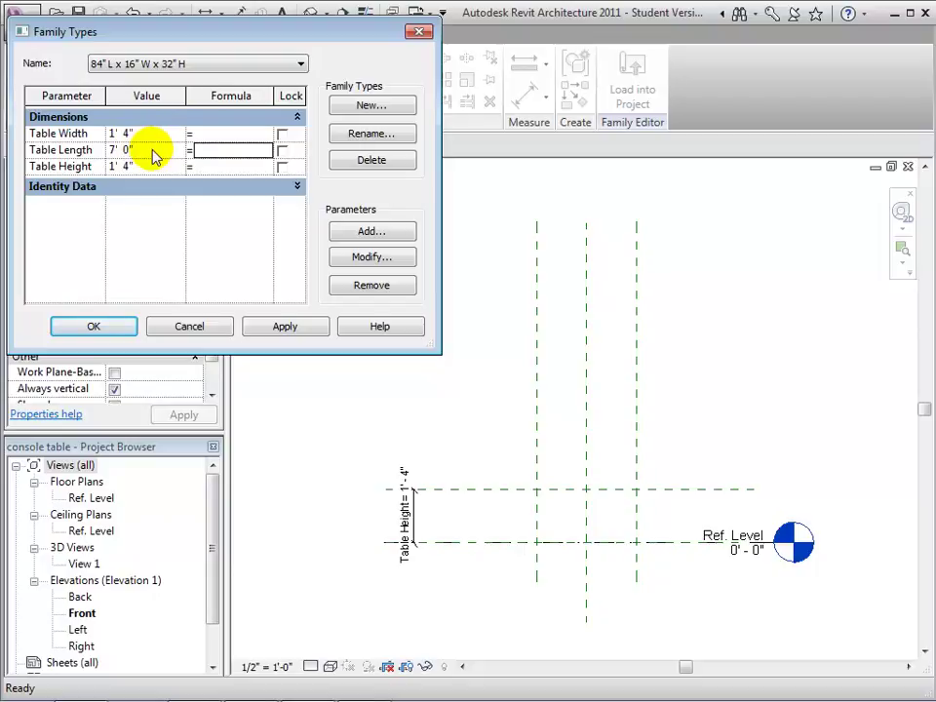
left_click(153, 165)
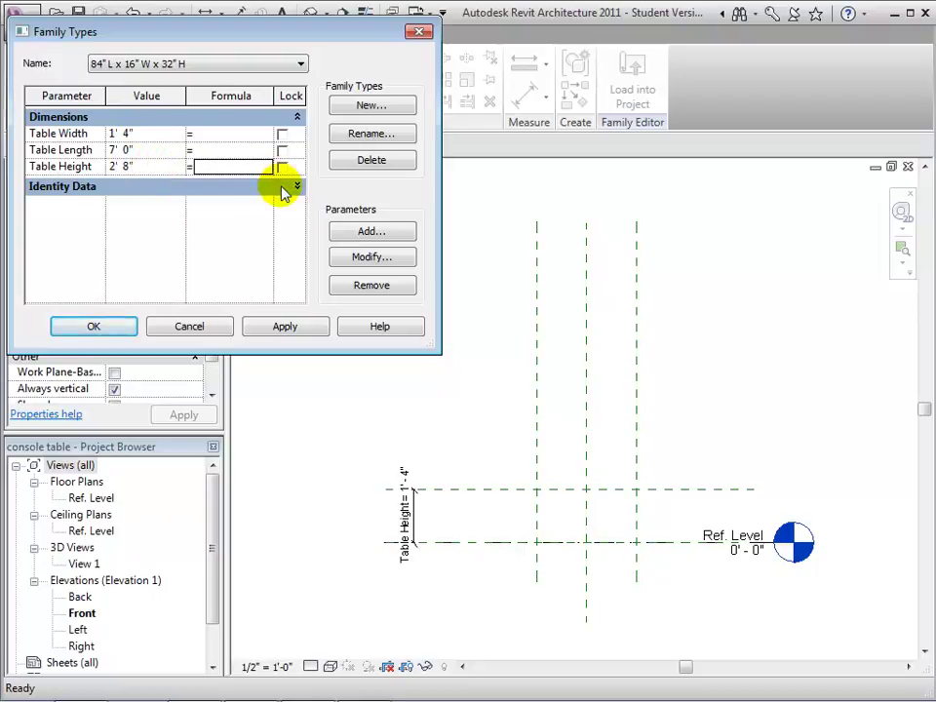
left_click(286, 326)
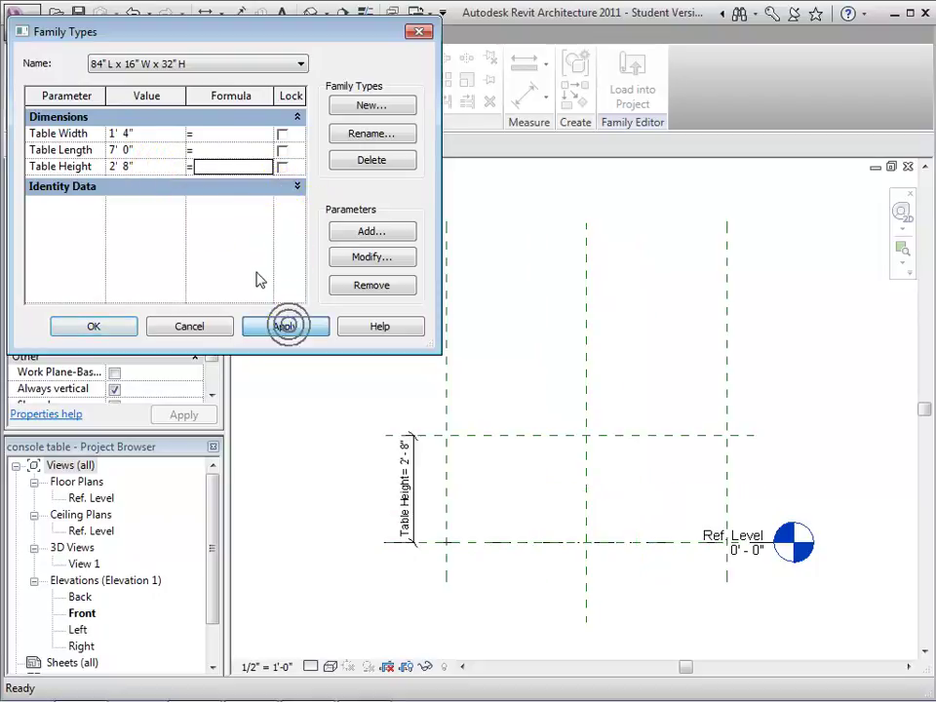
Step: Switch to the 30" L x 30" W x 16" H type, return to 84" L x 16" W x 32" H, and accept the family types
left_click(300, 64)
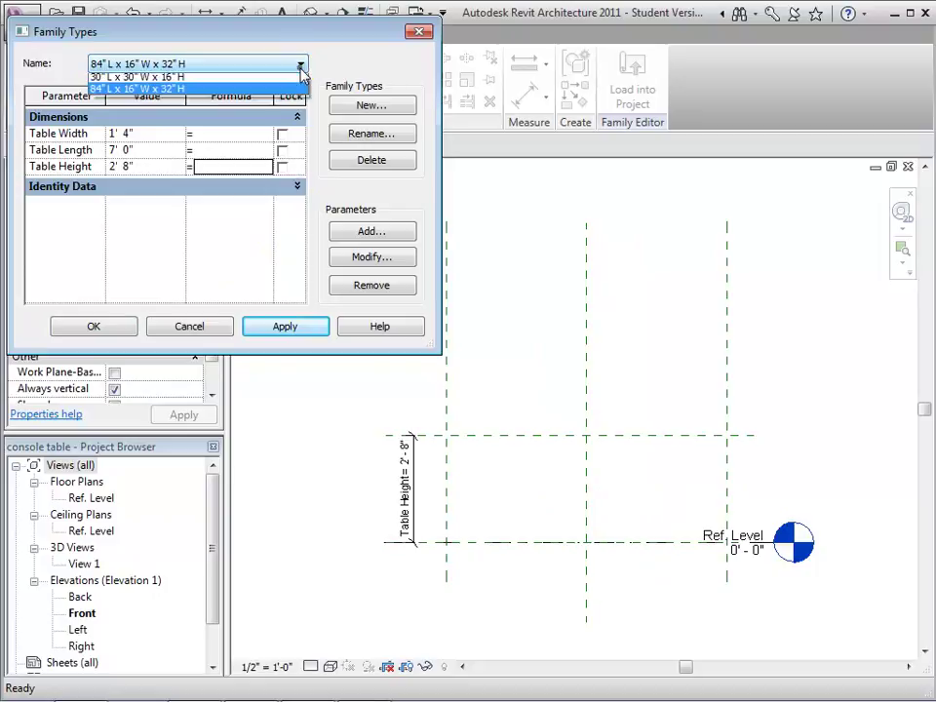
left_click(299, 79)
left_click(300, 65)
left_click(267, 90)
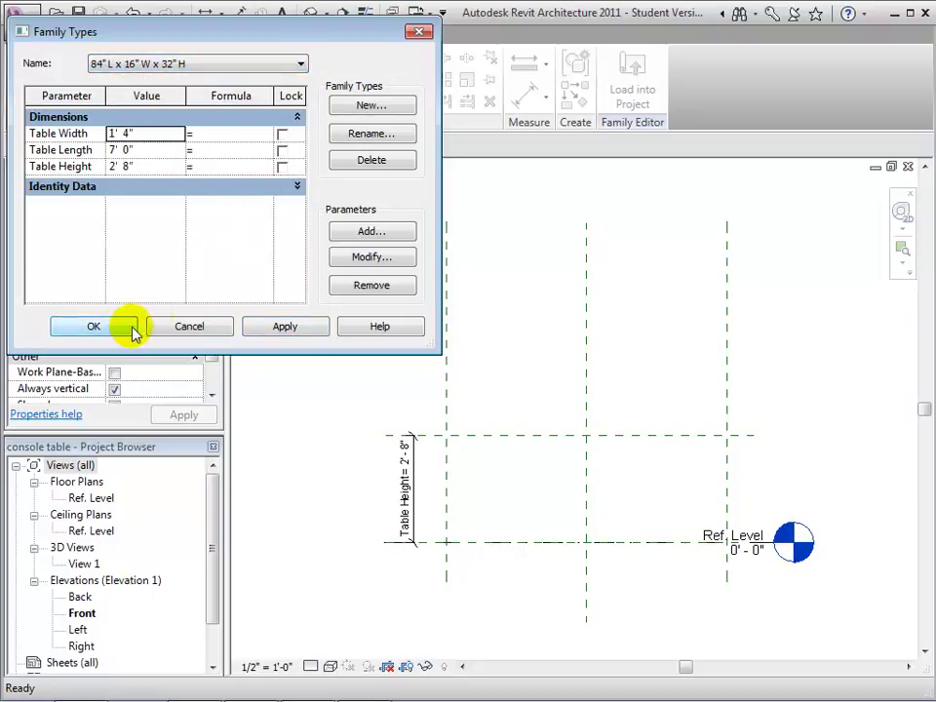
left_click(94, 326)
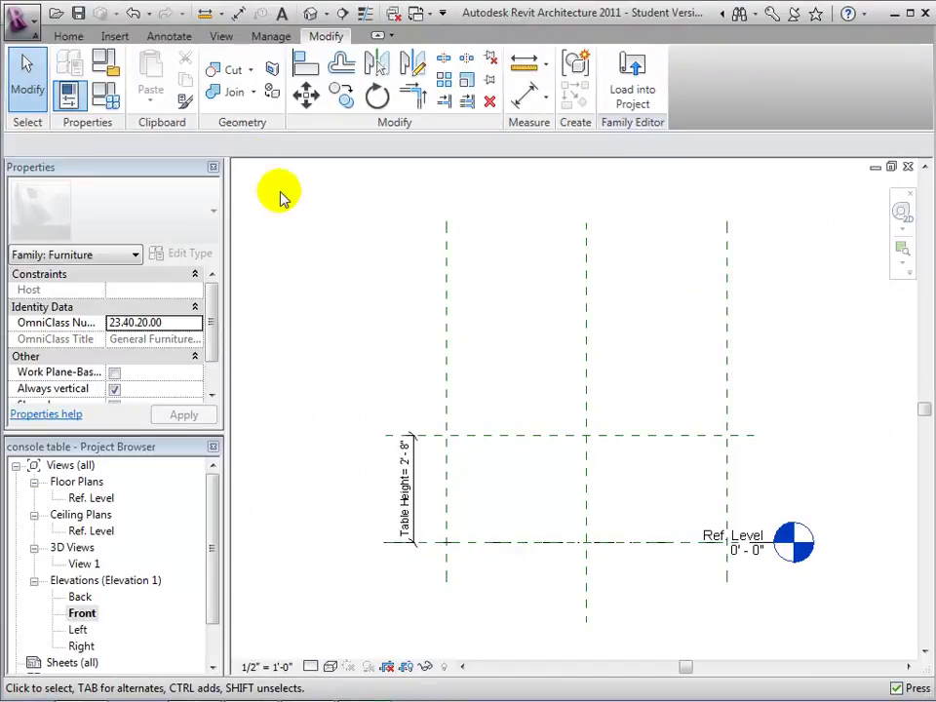
Step: Start an extrusion in the Ref. Level floor plan and sketch a rectangle about 4' 8" by 3' 0" across the reference planes
left_click(66, 37)
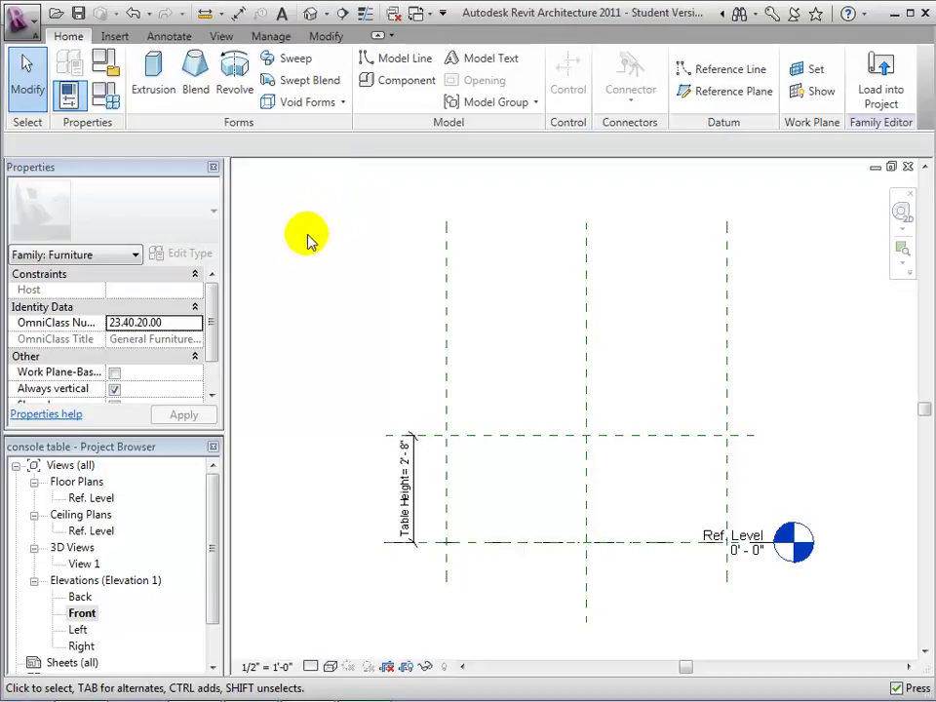
double_click(103, 501)
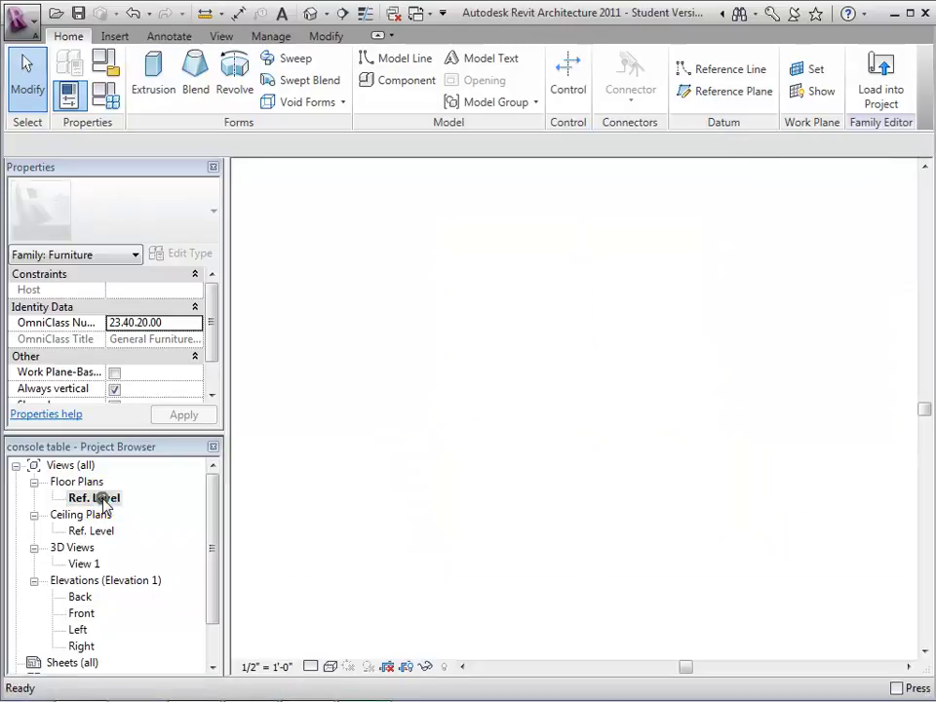
left_click(153, 78)
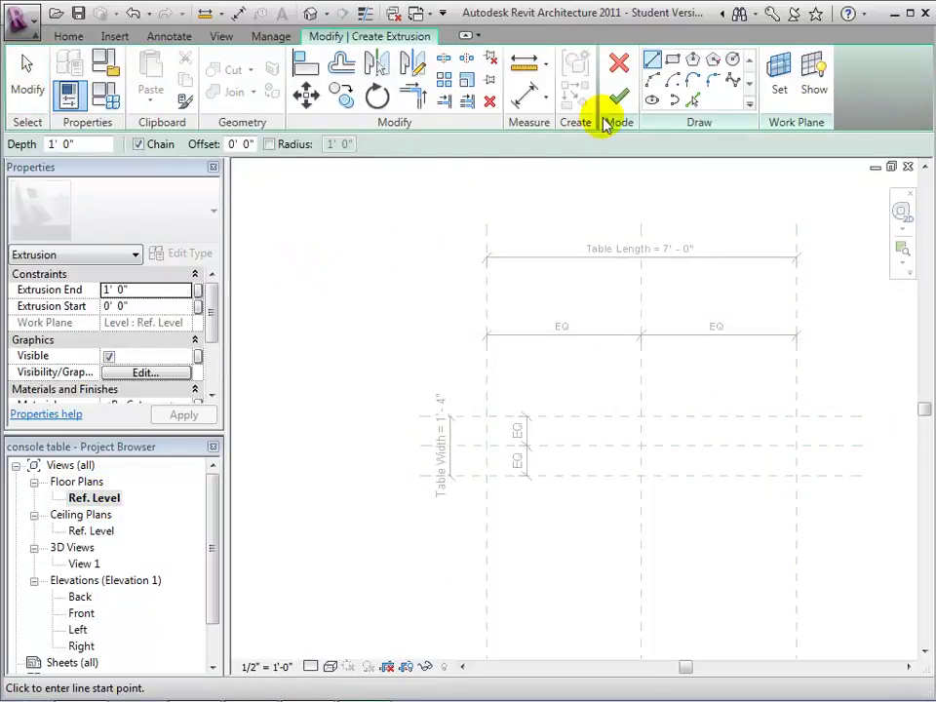
left_click(671, 60)
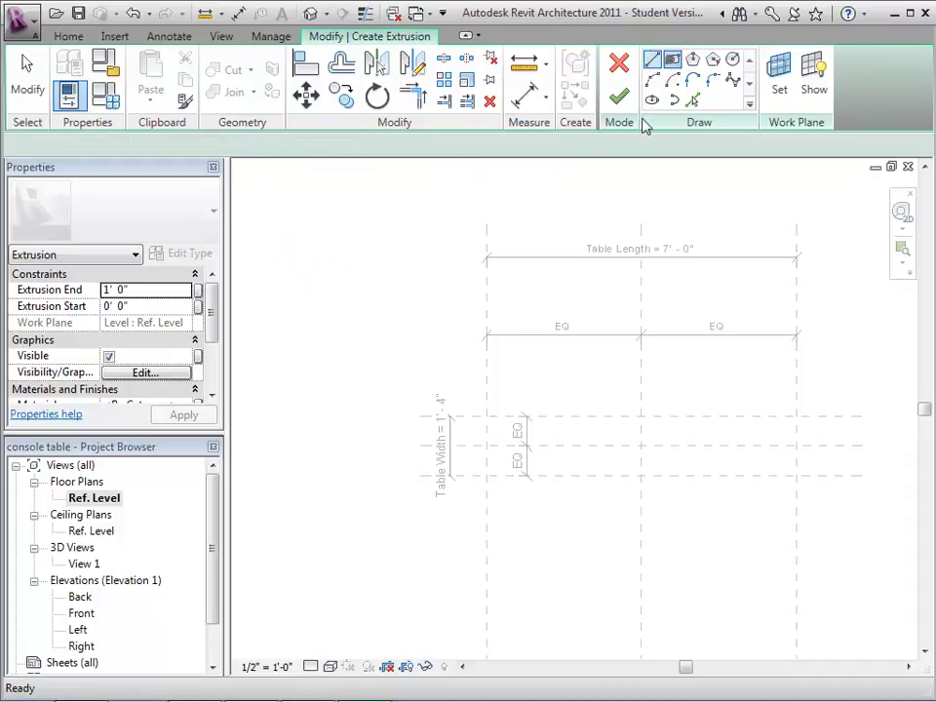
left_click(553, 395)
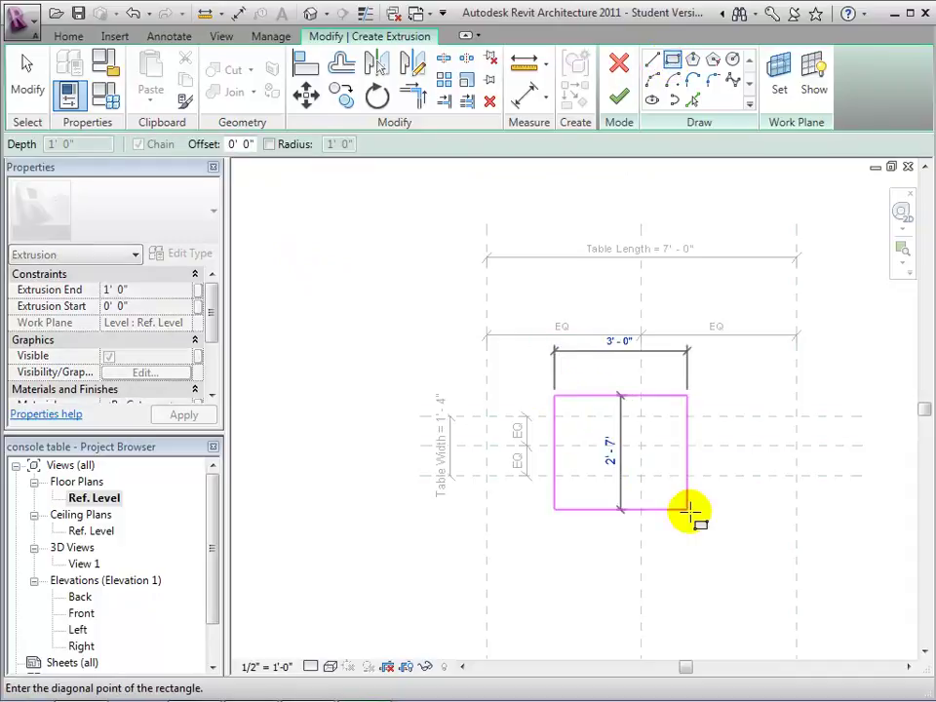
left_click(759, 528)
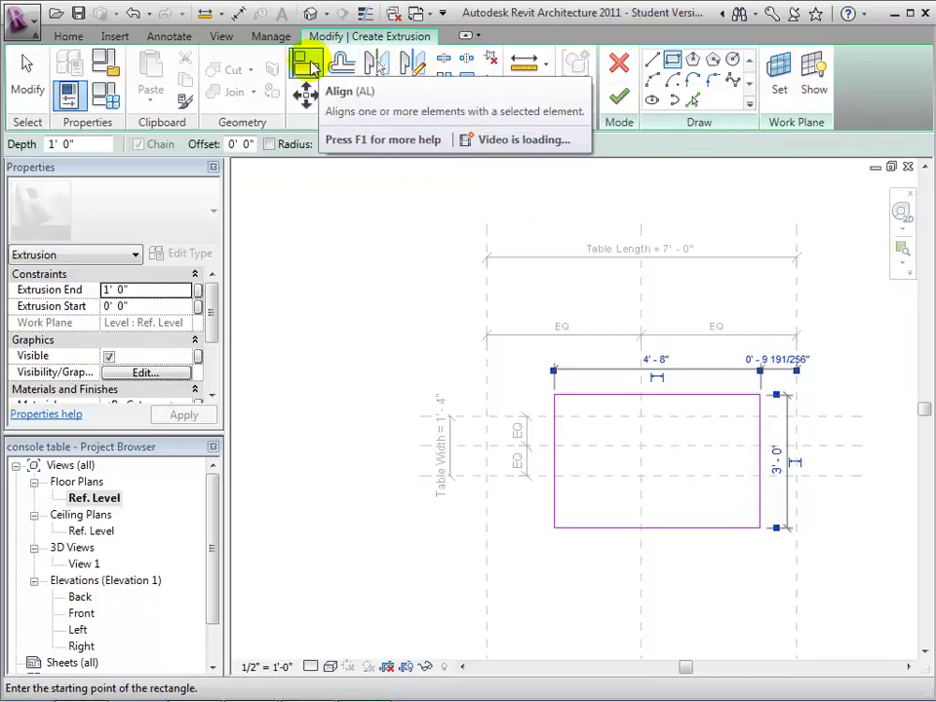
Step: Align the rectangle's back and right edges to the outer back and right reference planes and lock both alignments
left_click(309, 65)
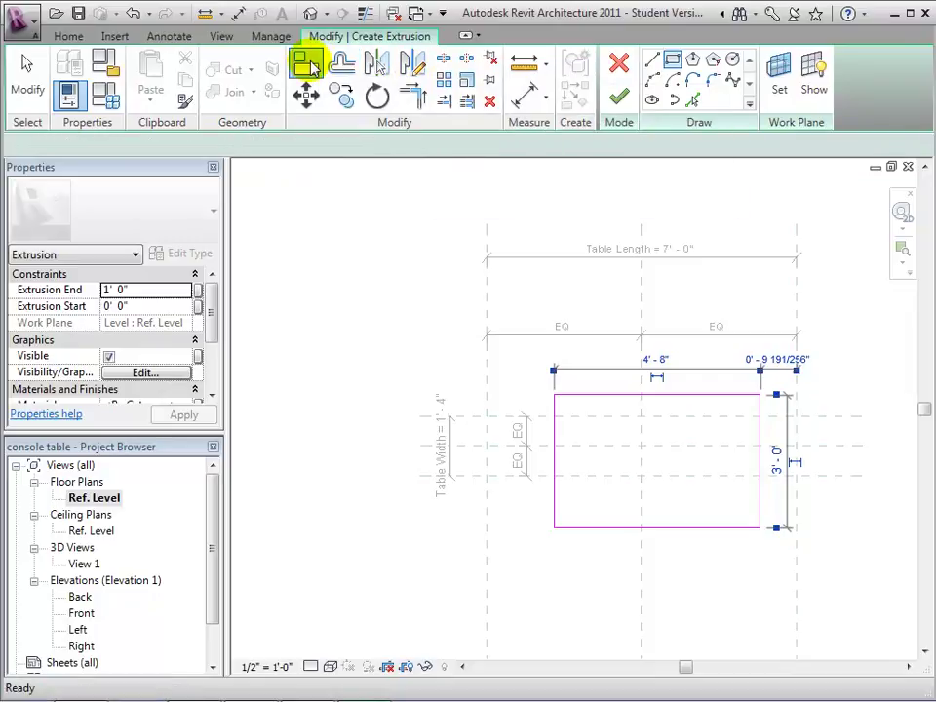
left_click(604, 419)
left_click(605, 395)
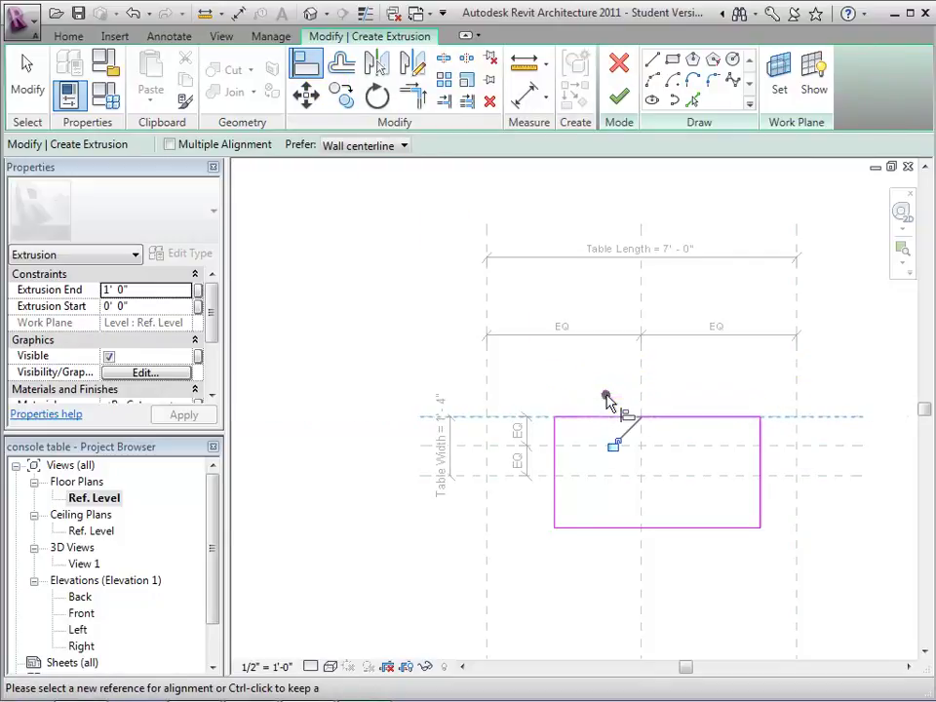
left_click(615, 447)
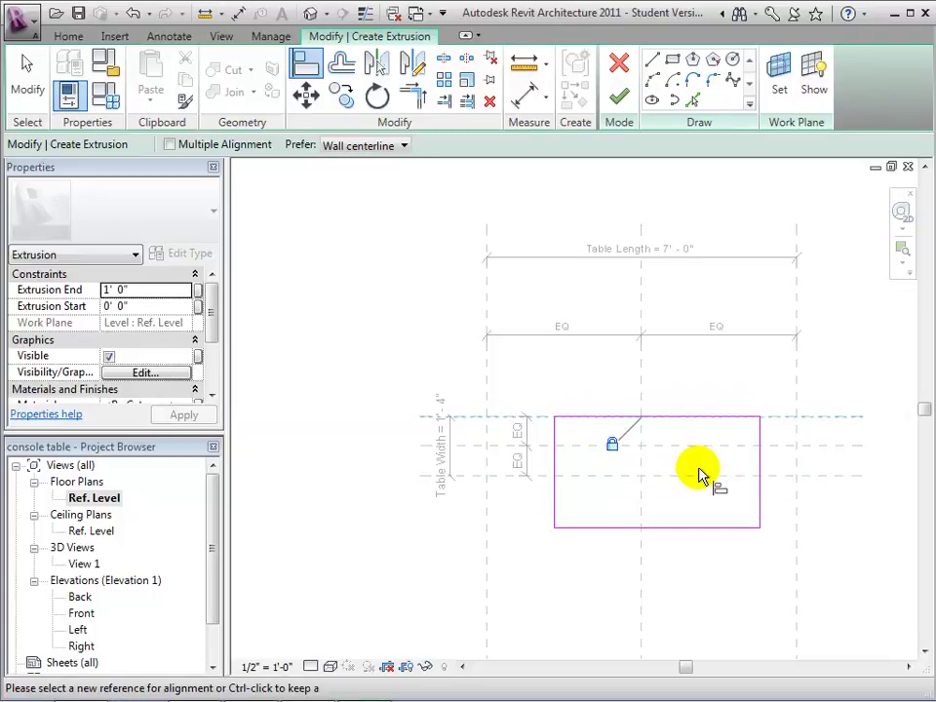
left_click(796, 468)
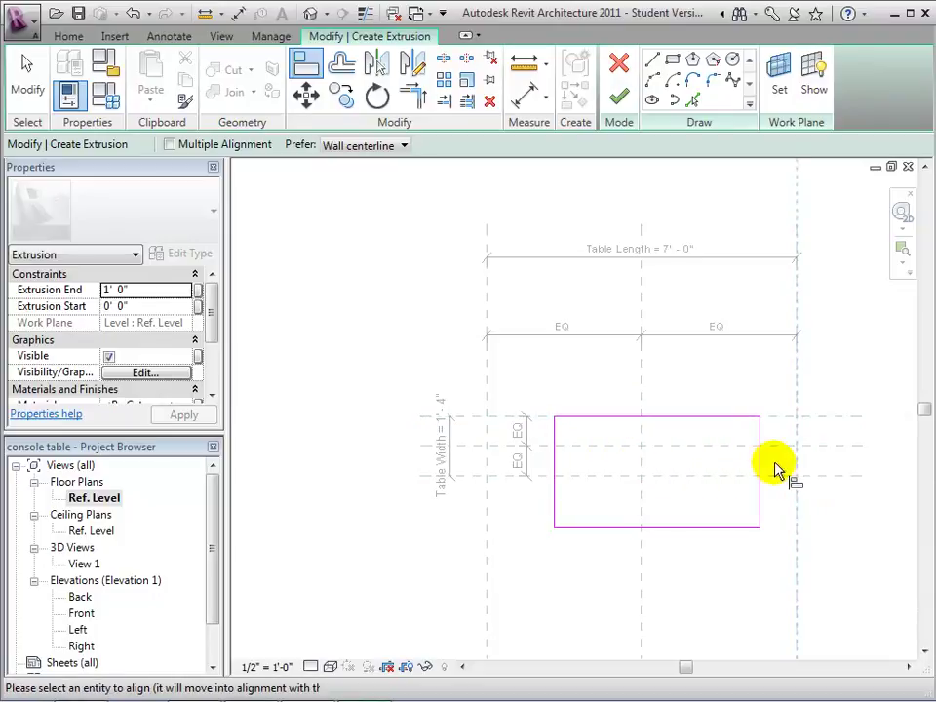
left_click(759, 466)
left_click(771, 417)
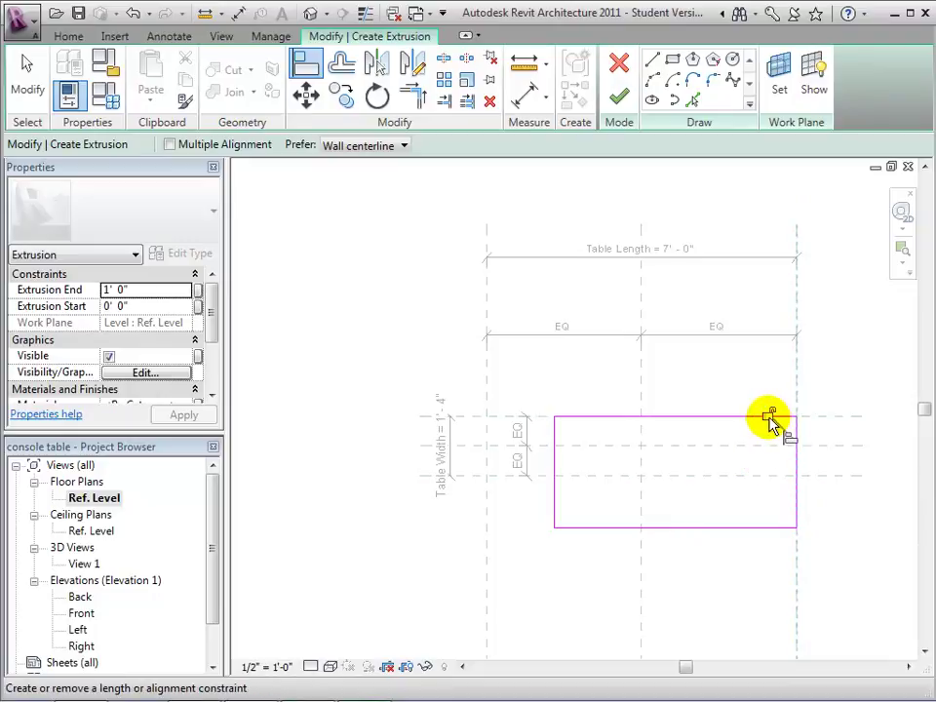
left_click(770, 415)
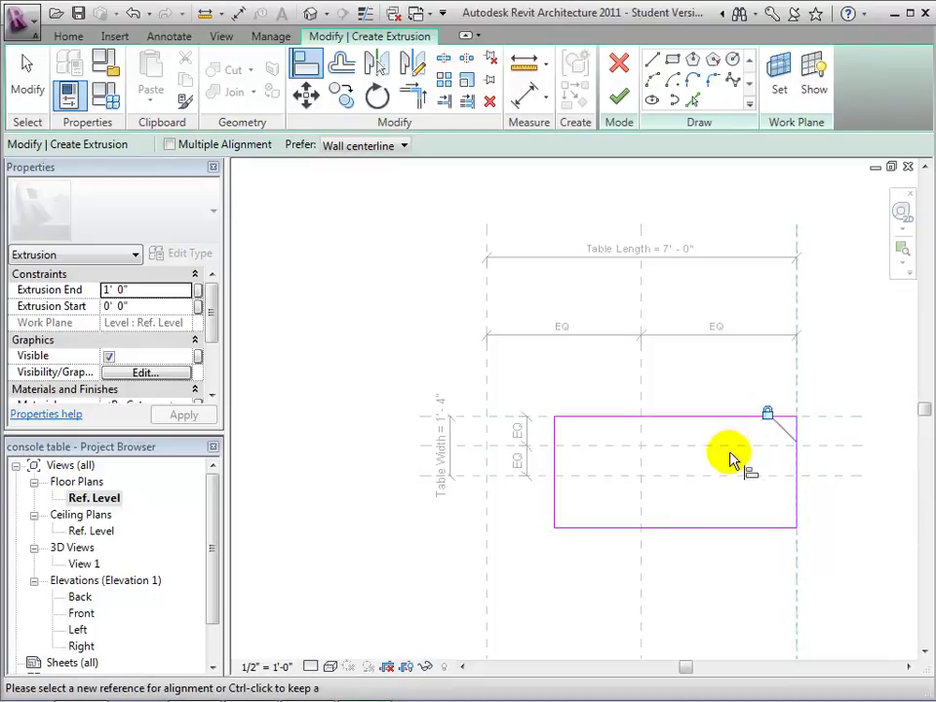
Step: Align and lock the rectangle's front and left edges to the outer front and left reference planes, and finish the extrusion
left_click(689, 480)
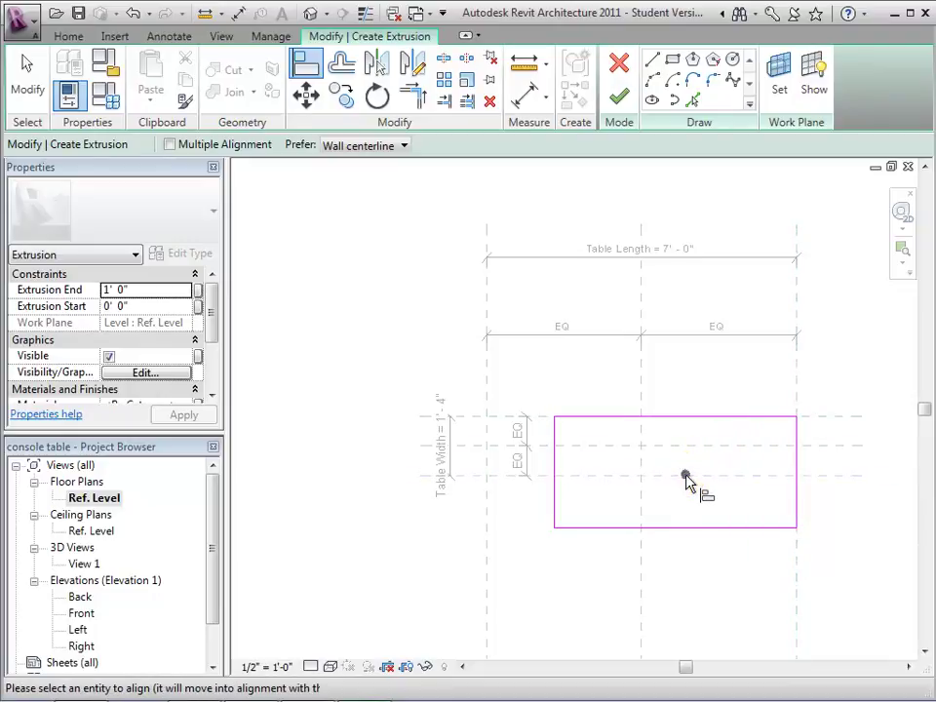
left_click(687, 527)
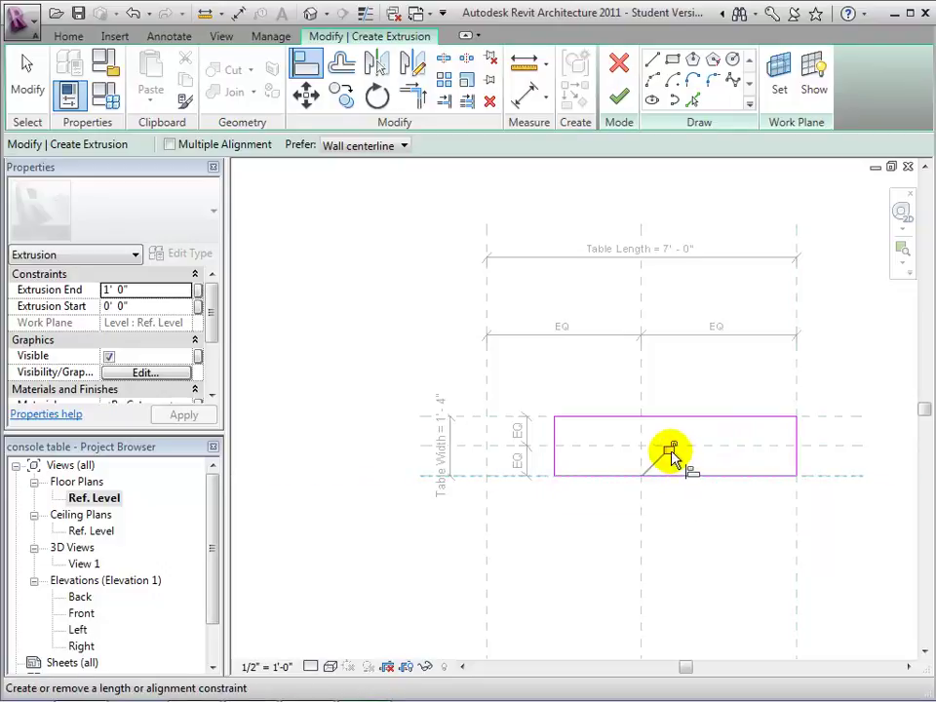
left_click(670, 450)
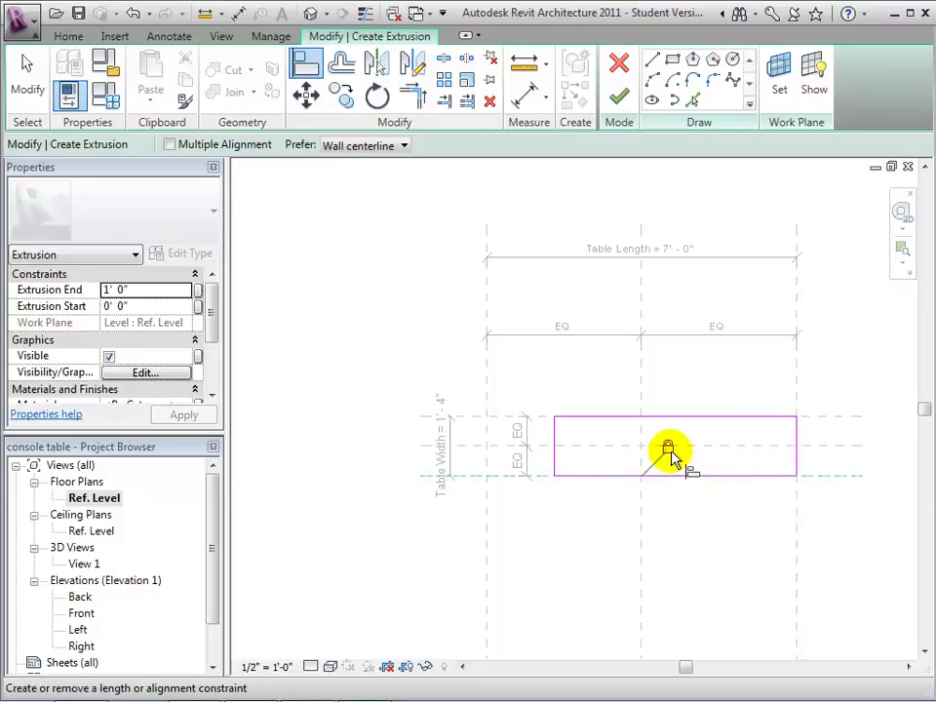
left_click(488, 463)
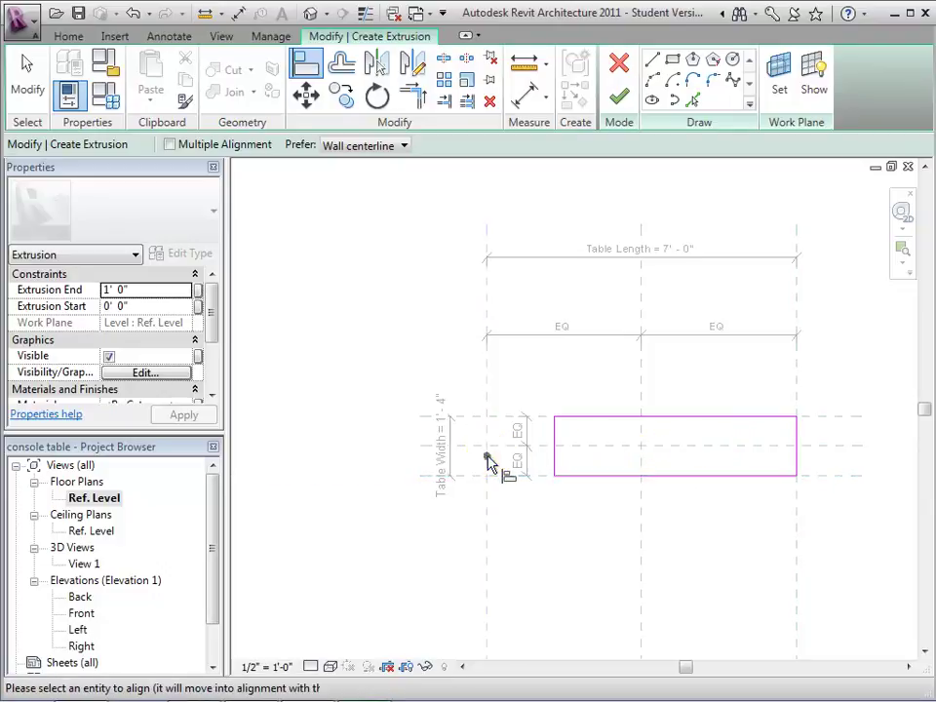
left_click(554, 466)
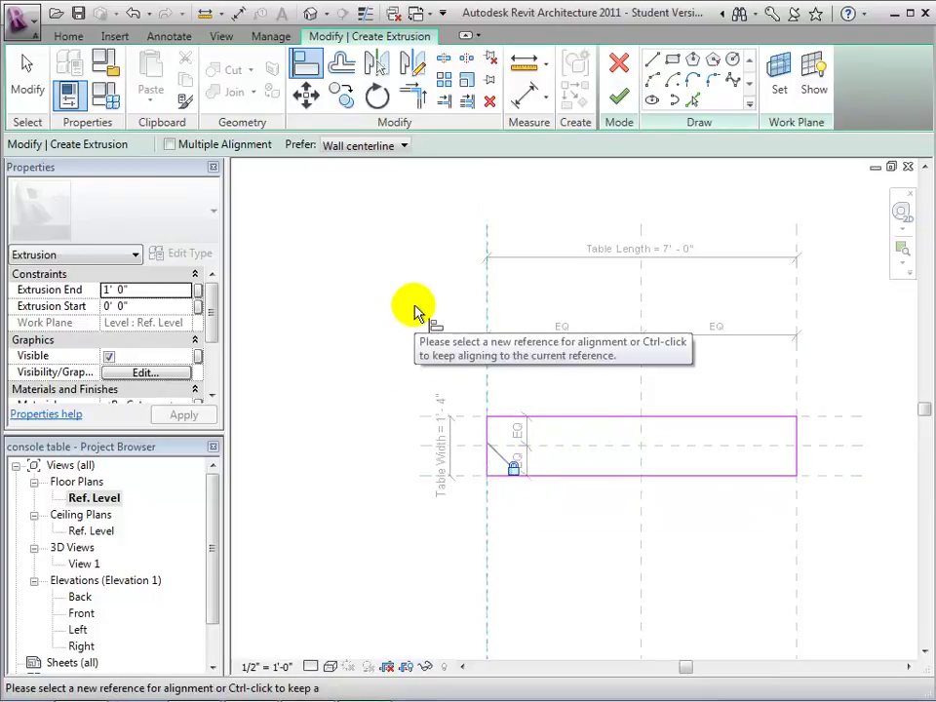
key("Escape")
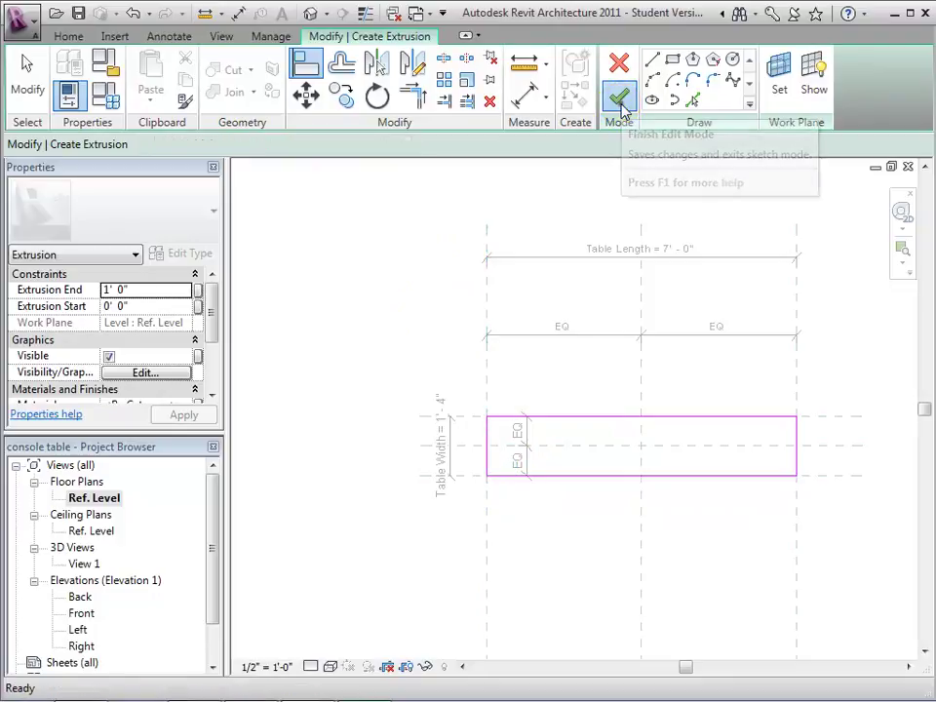
left_click(620, 100)
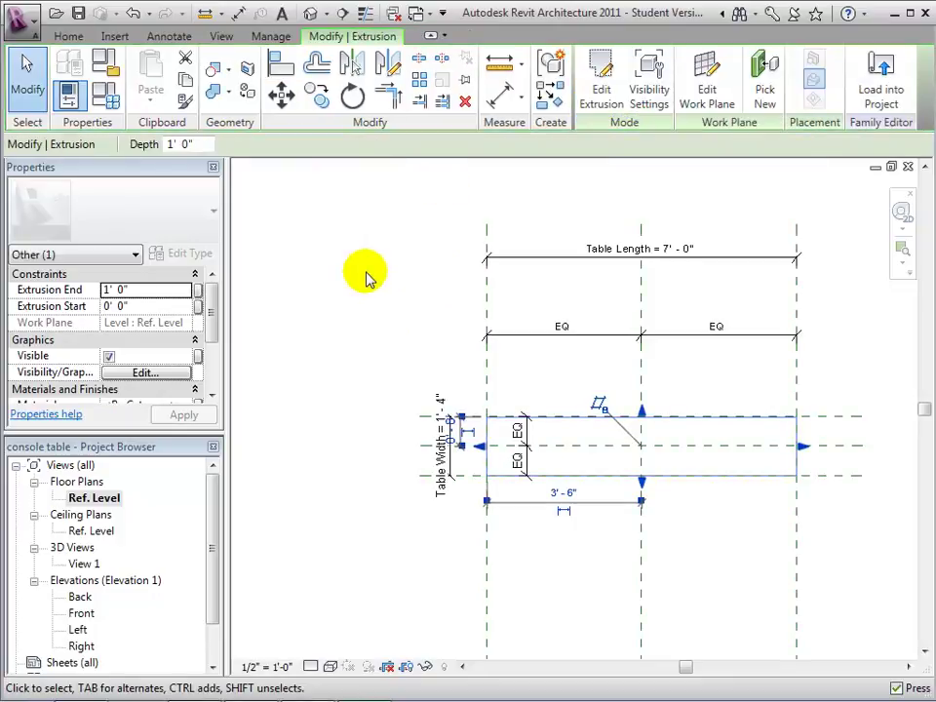
Step: In the Front elevation, align the extrusion's top face to the Table Height reference plane and lock it
double_click(77, 613)
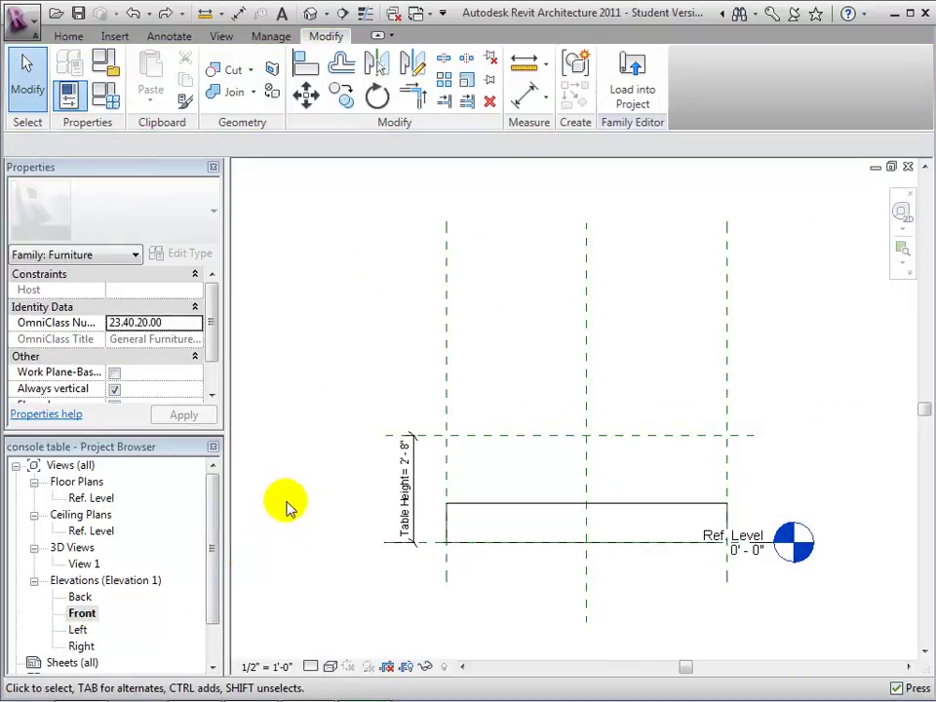
left_click(457, 504)
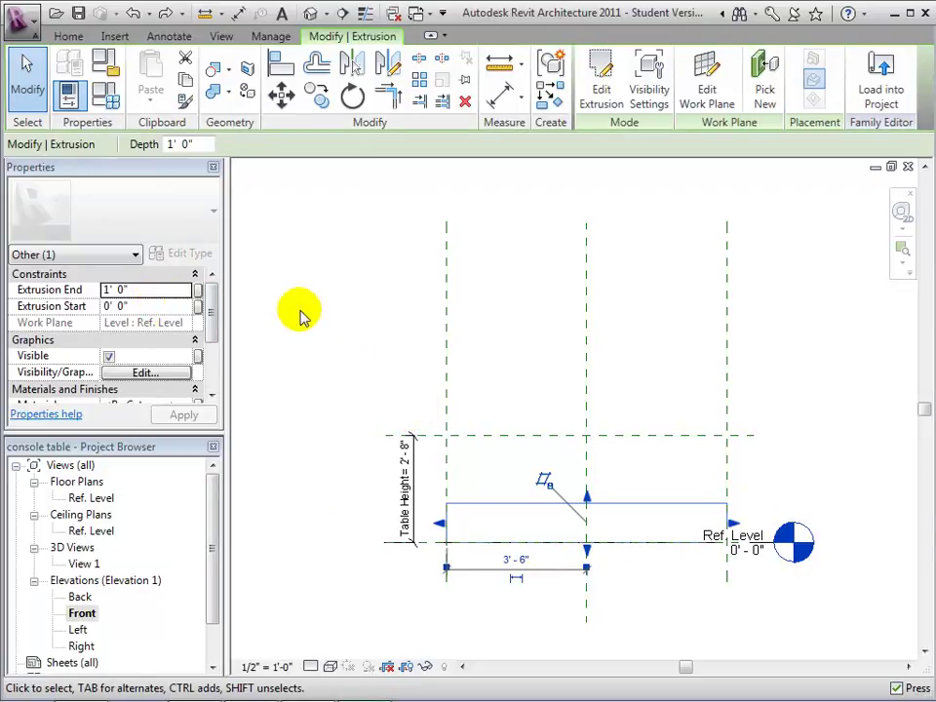
left_click(282, 77)
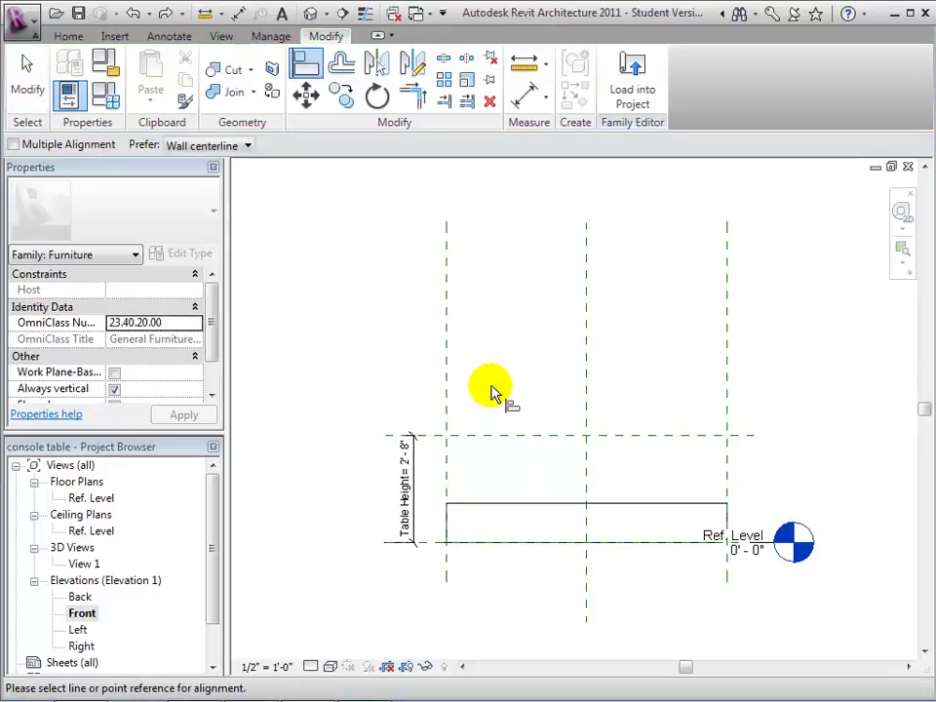
left_click(503, 435)
left_click(511, 503)
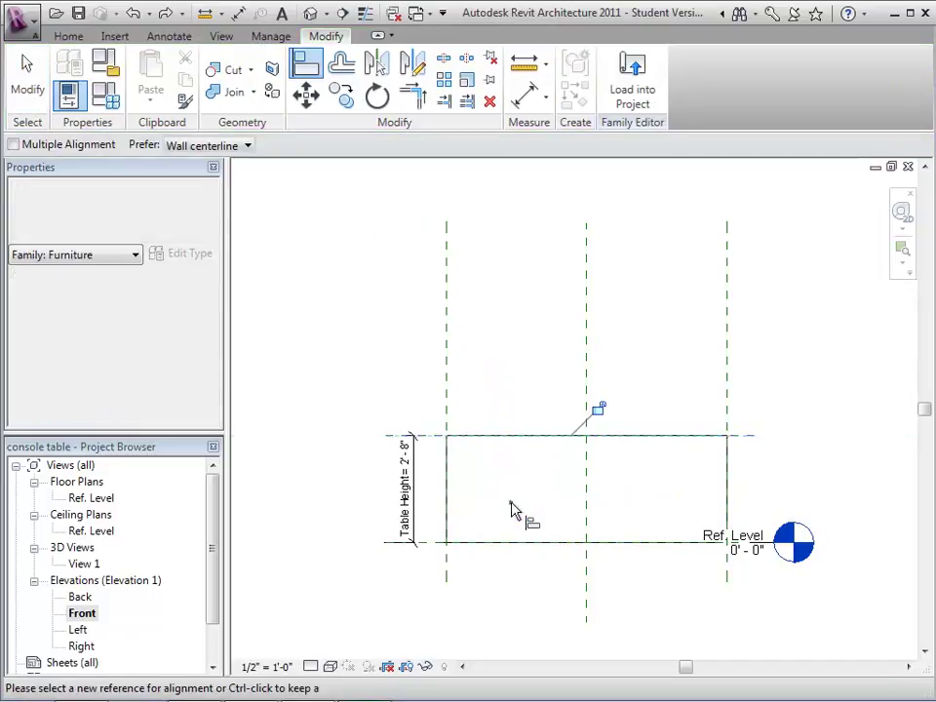
left_click(596, 409)
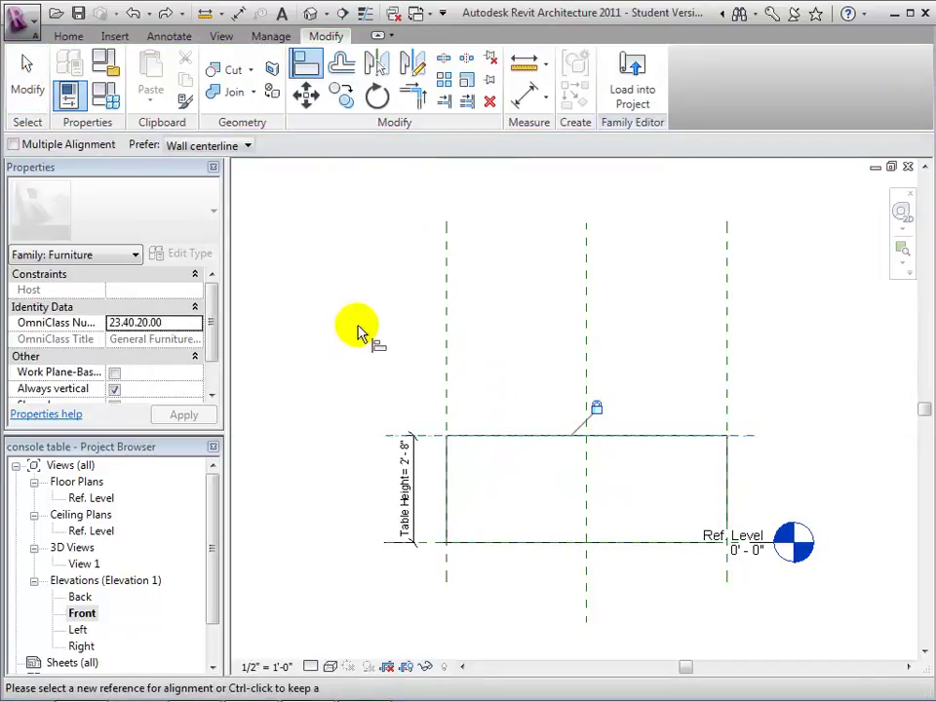
left_click(26, 76)
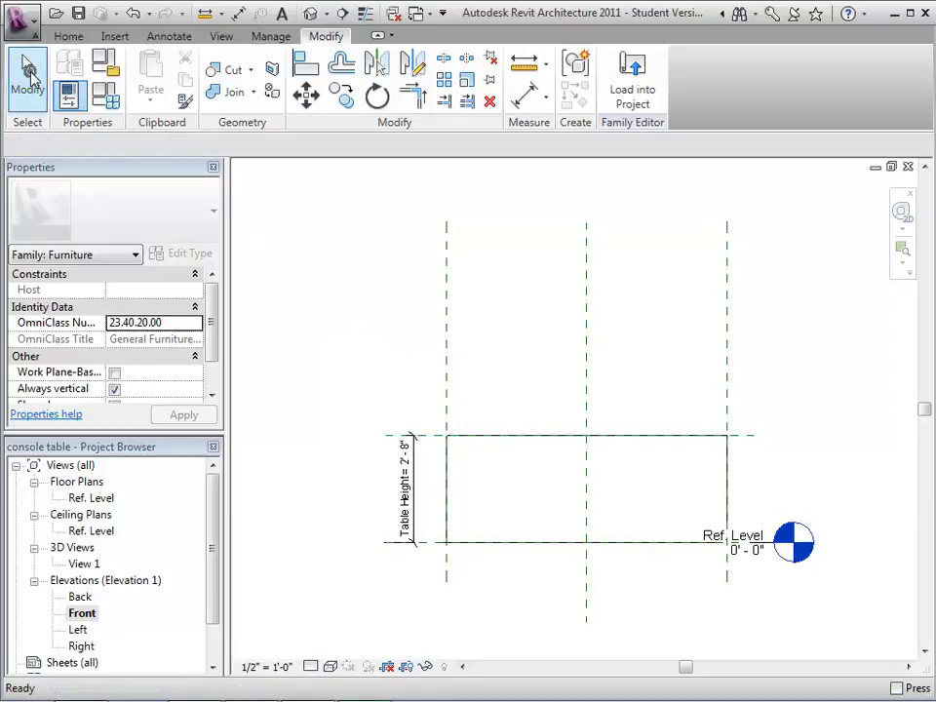
Step: Draw a horizontal reference plane about 9" below the Table Height plane, spanning the table's full length
left_click(68, 39)
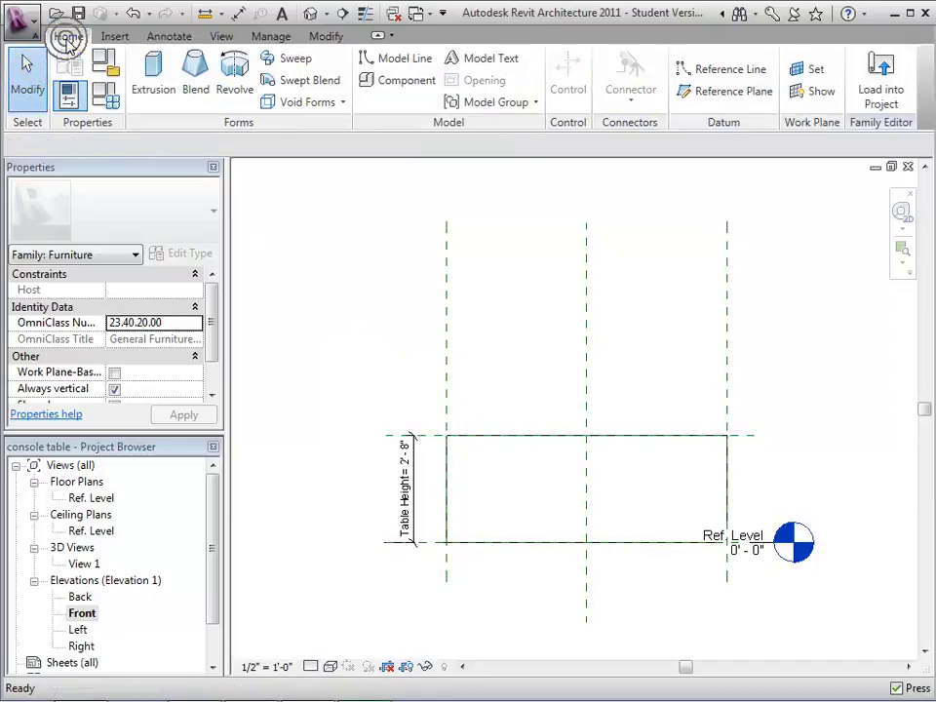
left_click(726, 91)
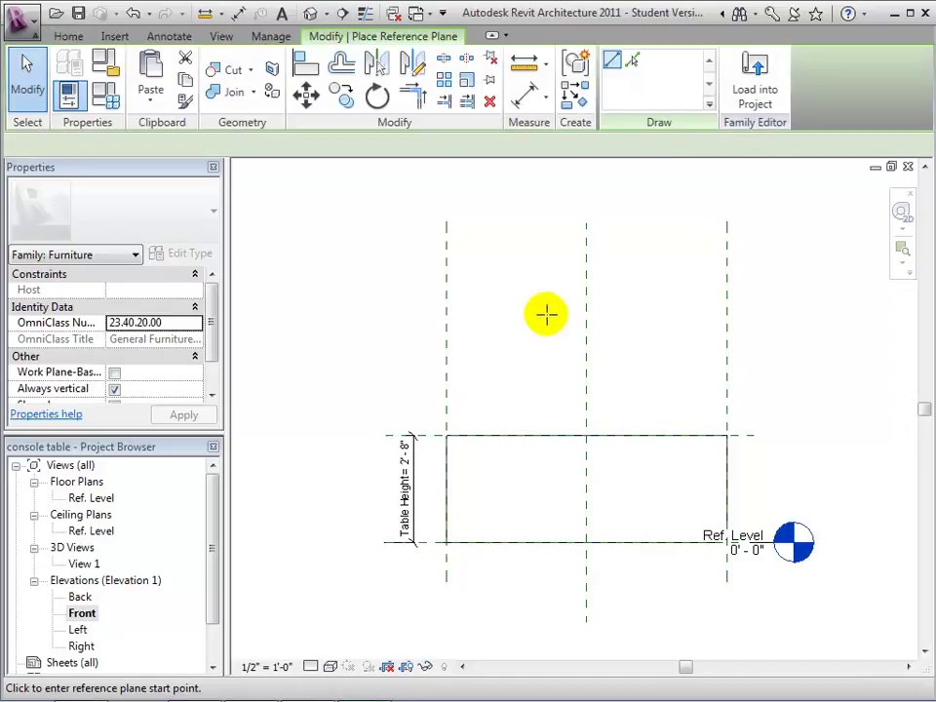
left_click(386, 462)
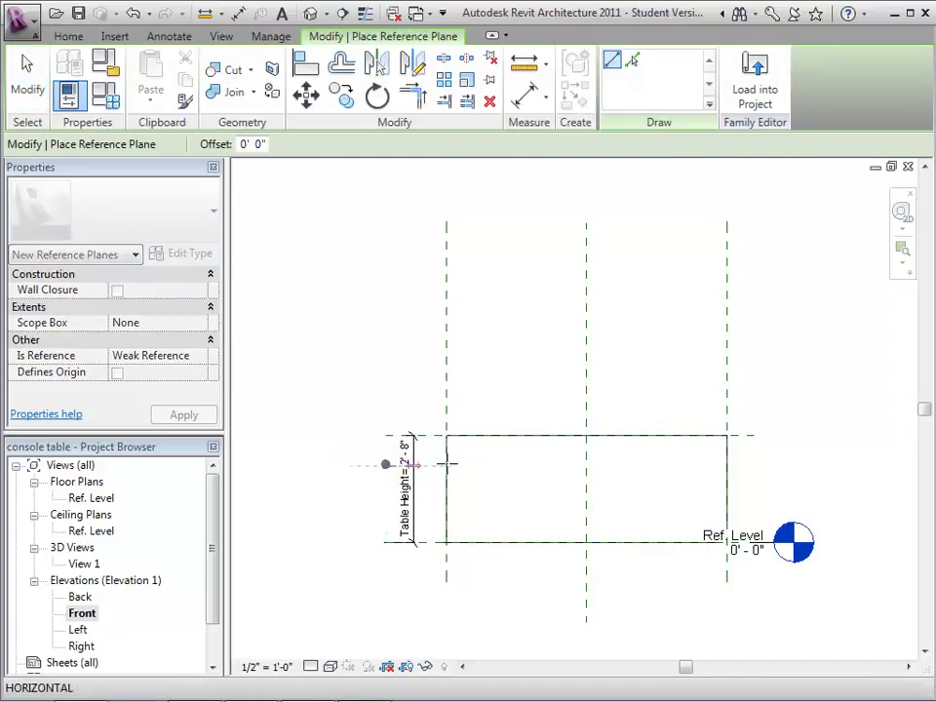
left_click(753, 464)
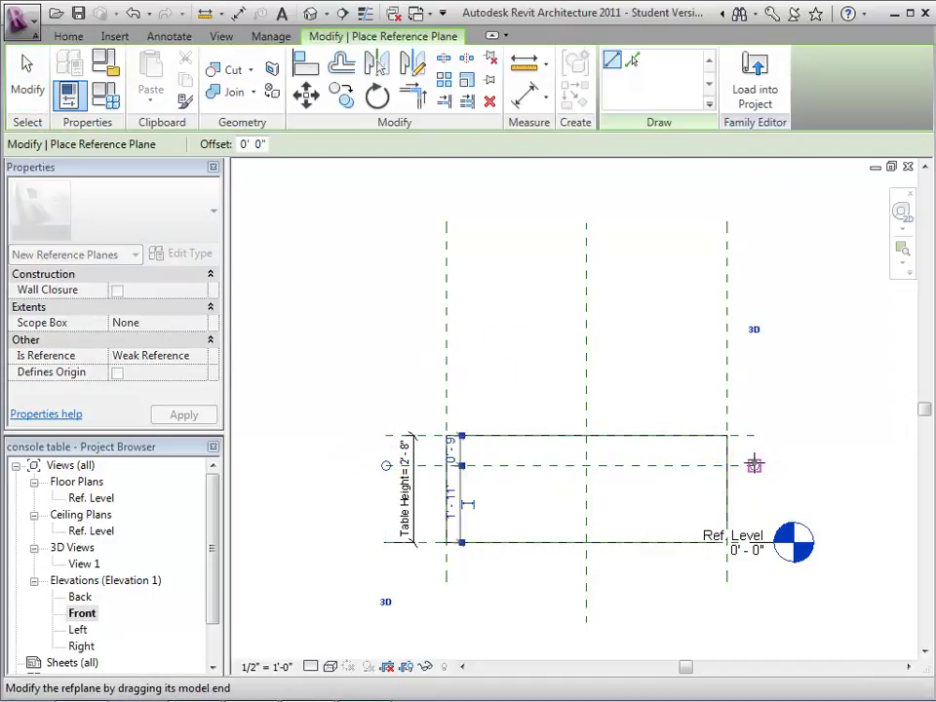
left_click(26, 74)
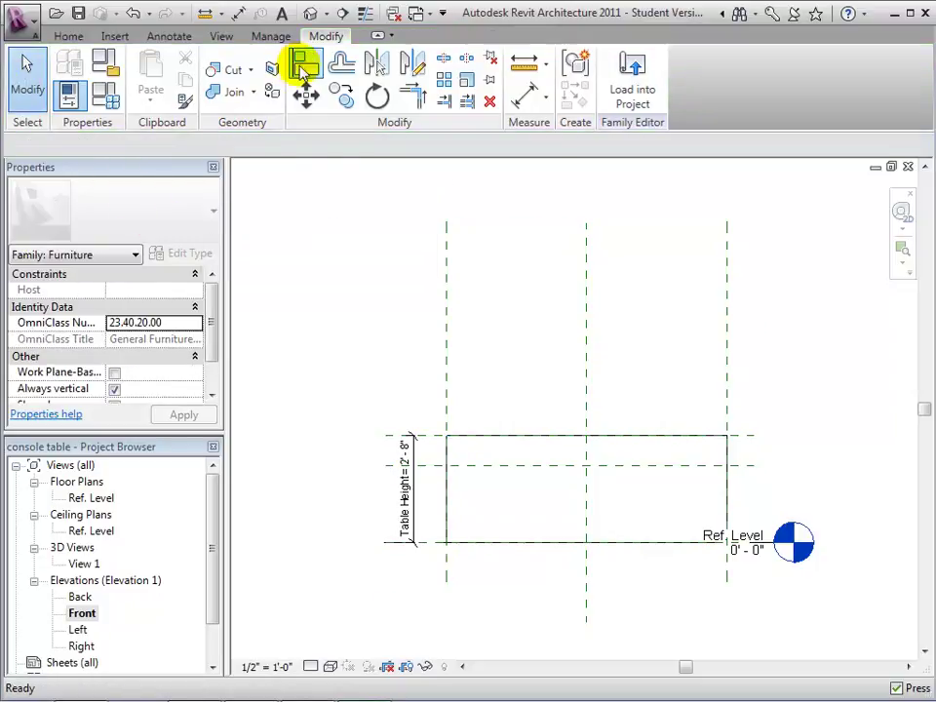
Step: Align the extrusion's bottom face to the reference plane just below the table top and lock the alignment
left_click(305, 63)
left_click(518, 467)
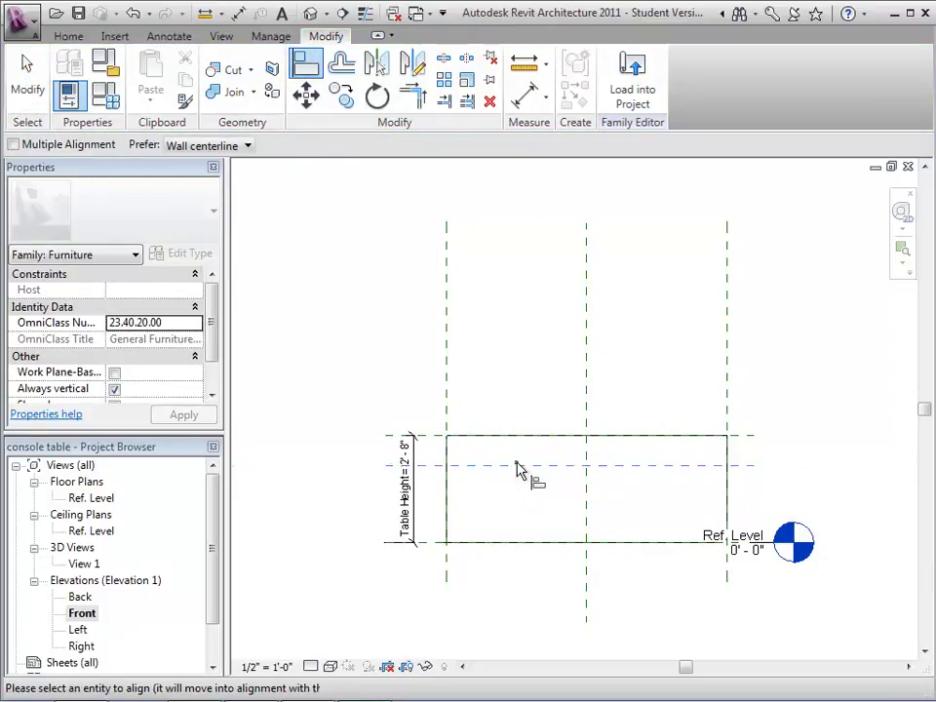
left_click(526, 544)
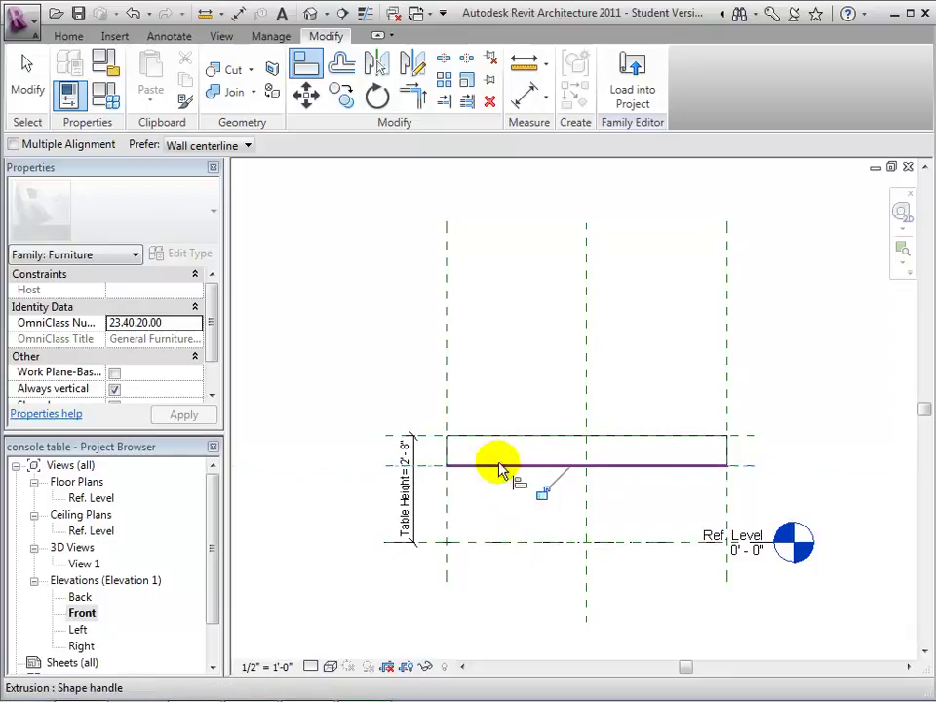
left_click(543, 495)
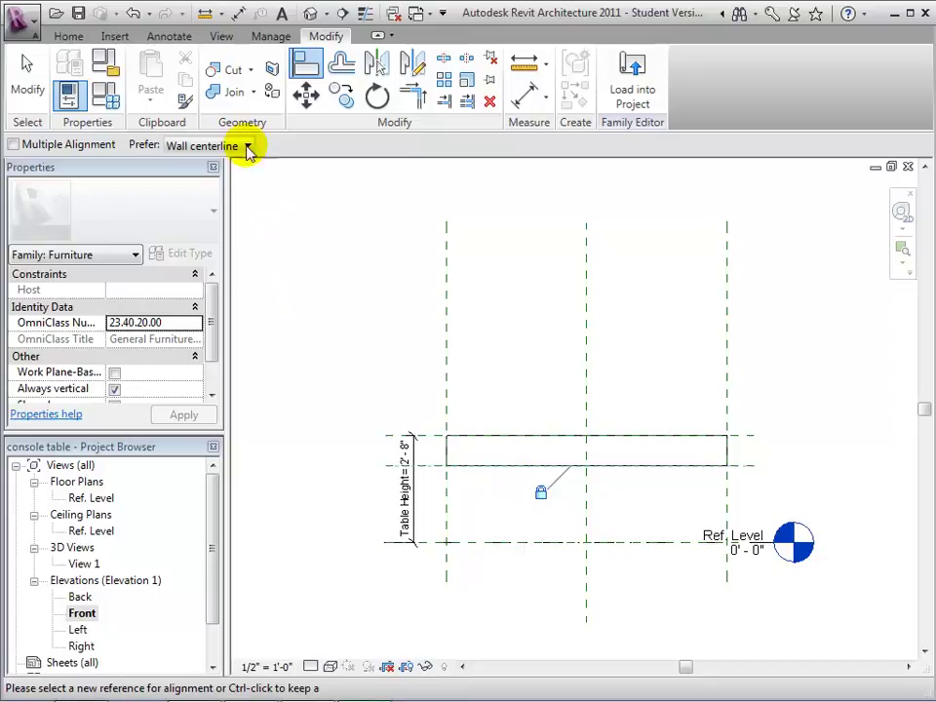
Step: Add an aligned dimension between the Table Top reference plane and the plane below it, beside the tabletop's right end
left_click(171, 37)
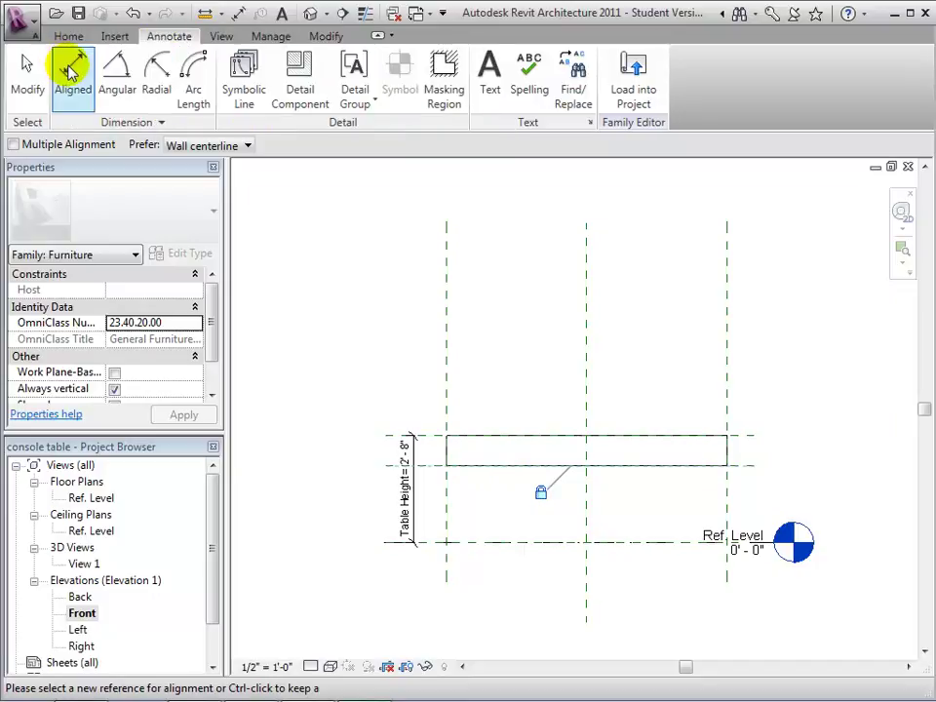
left_click(73, 70)
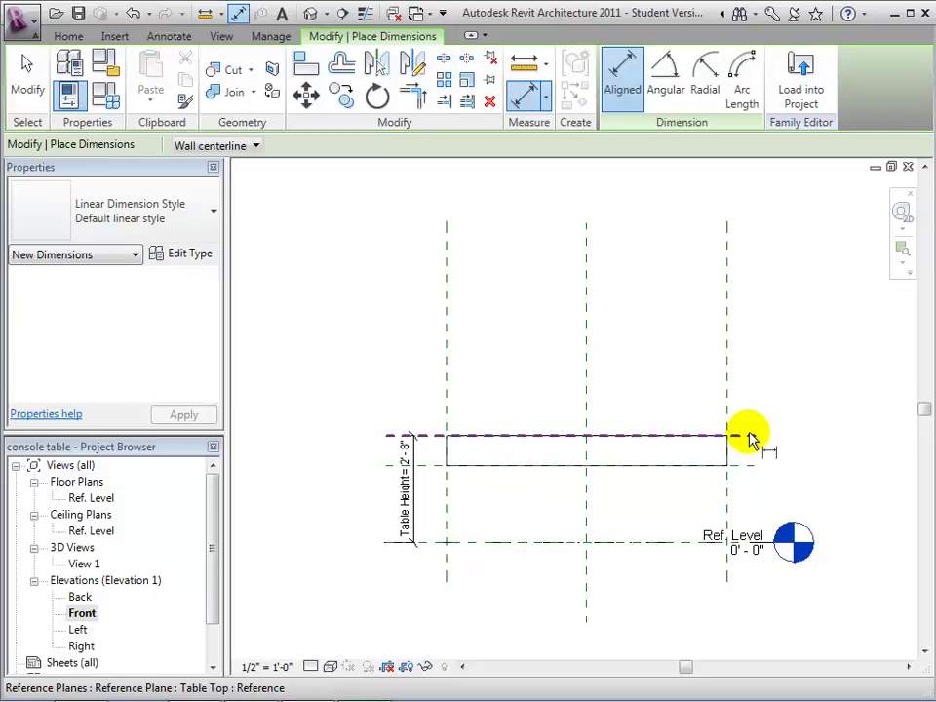
left_click(748, 440)
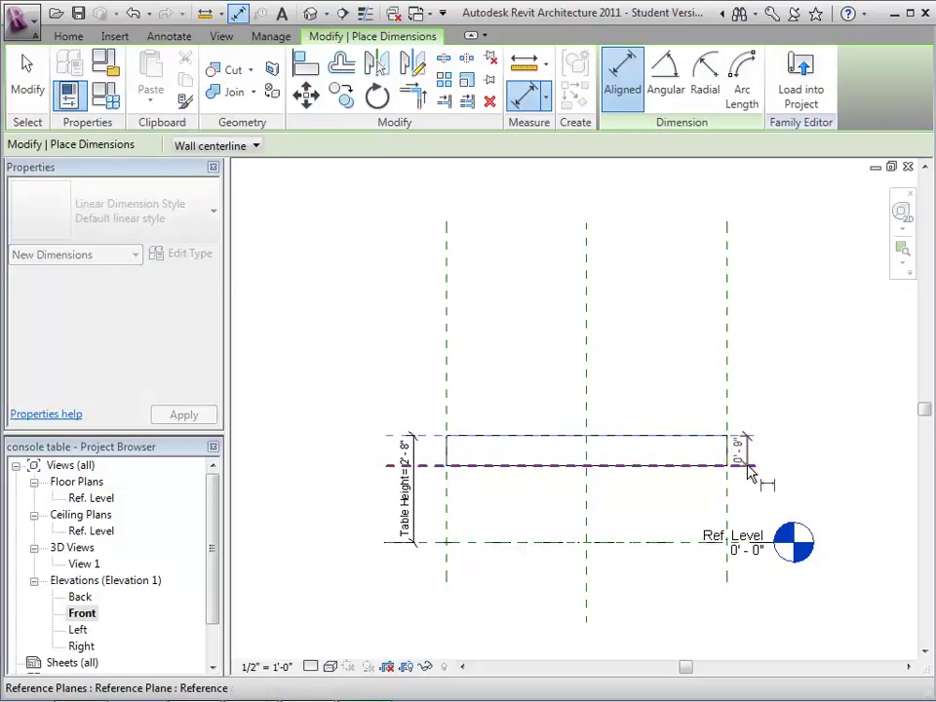
left_click(748, 465)
left_click(754, 456)
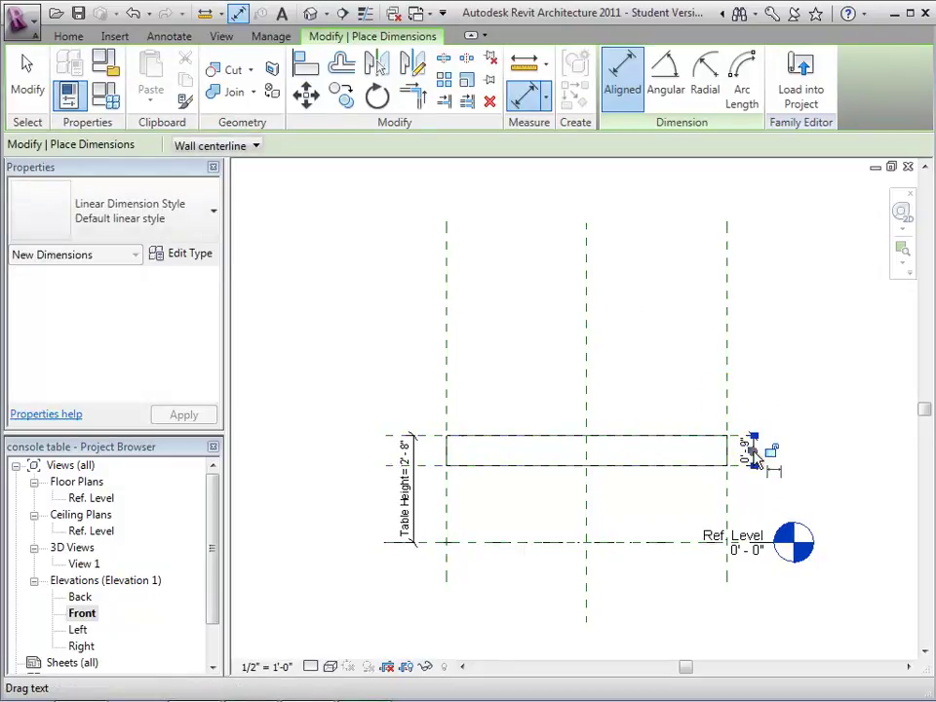
left_click(27, 85)
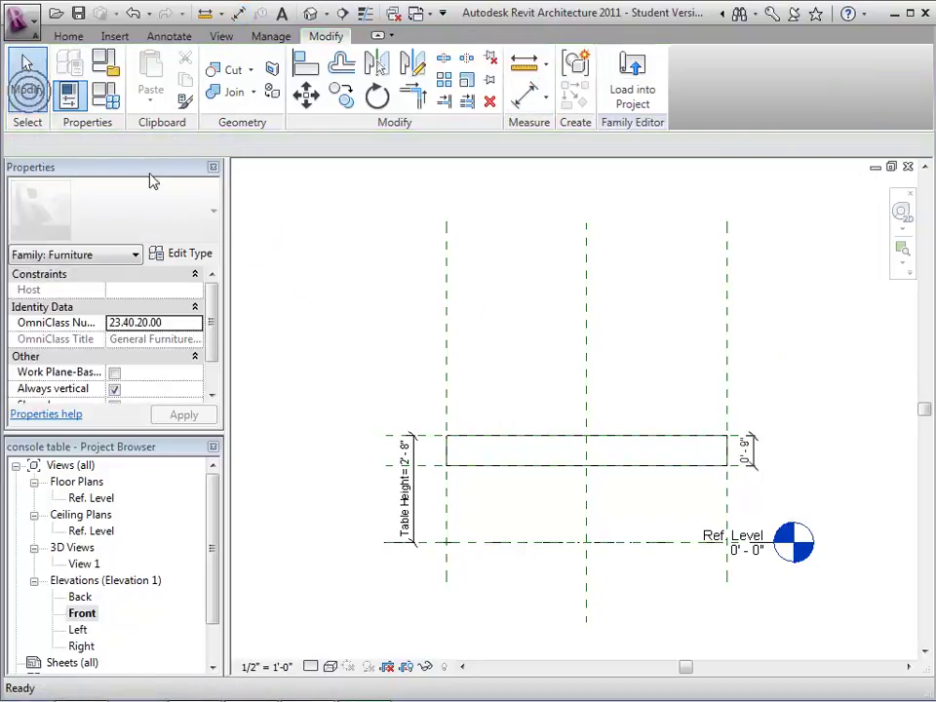
Step: Set the distance between the tabletop's lower reference plane and the Table Top plane to 0' 4"
left_click(735, 472)
scroll(758, 492, "up", 5)
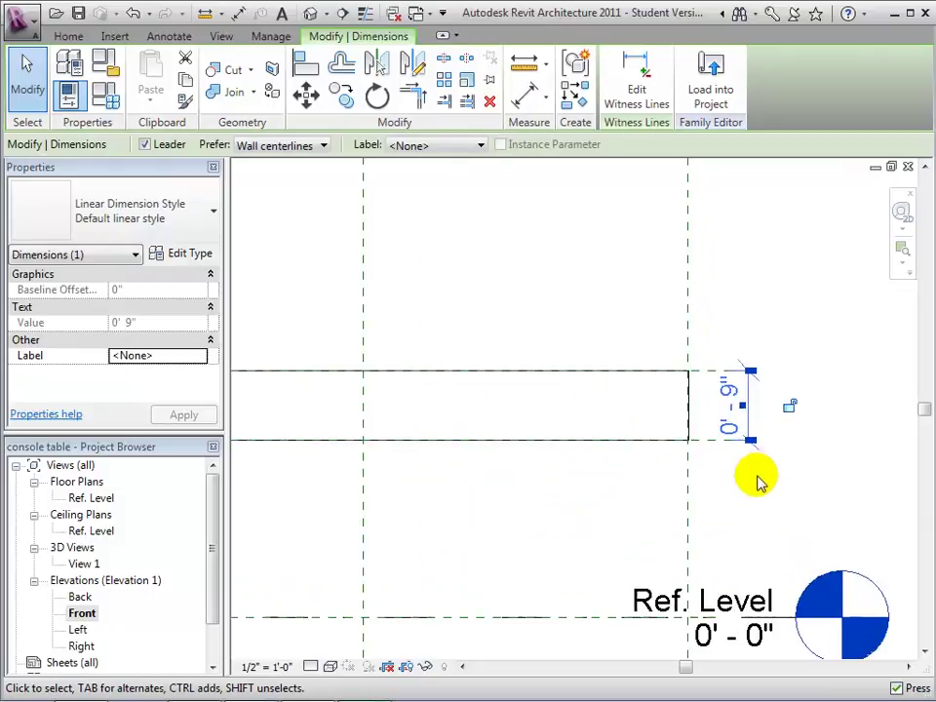
left_click(690, 437)
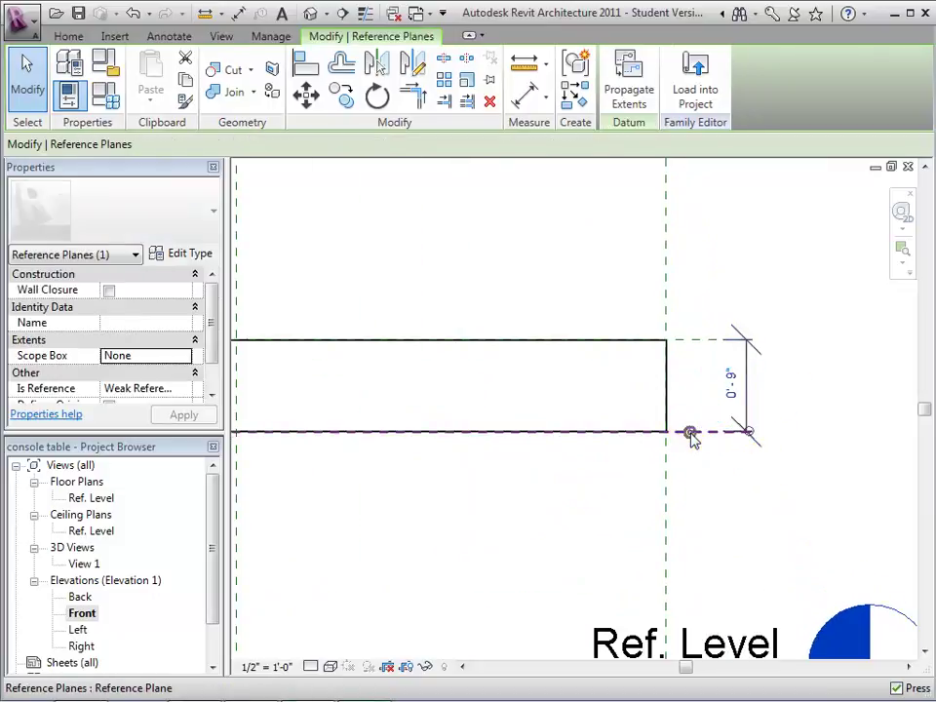
left_click(729, 384)
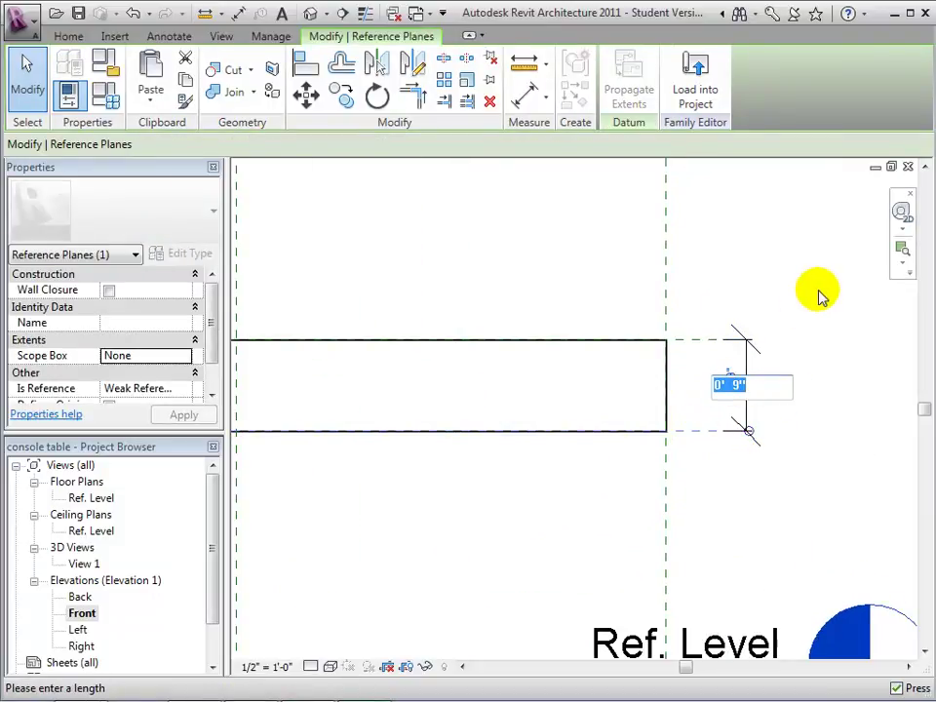
type("0 4")
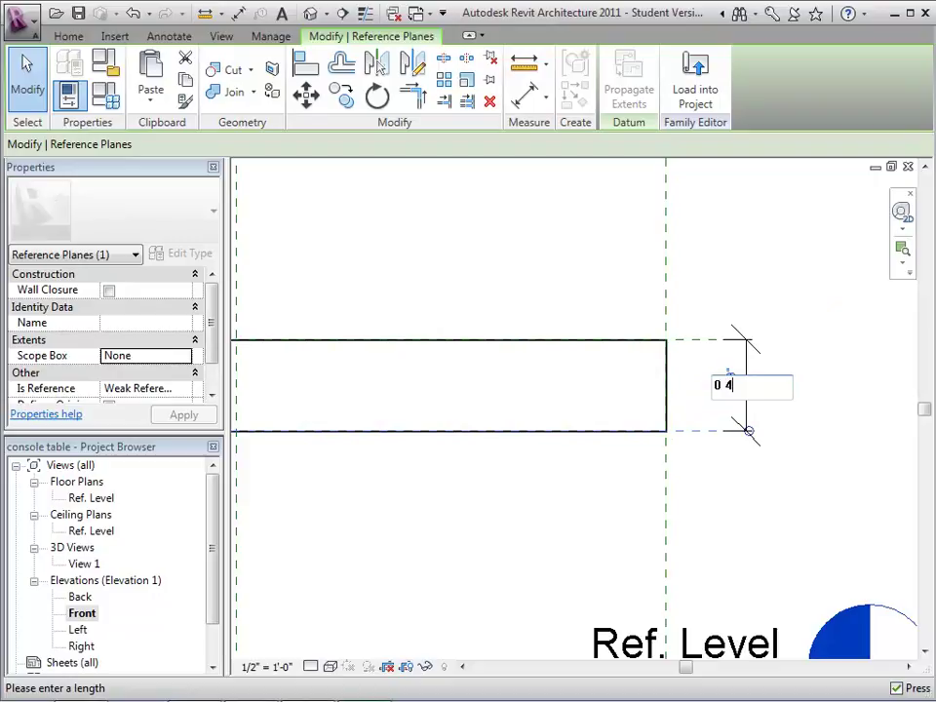
key("Return")
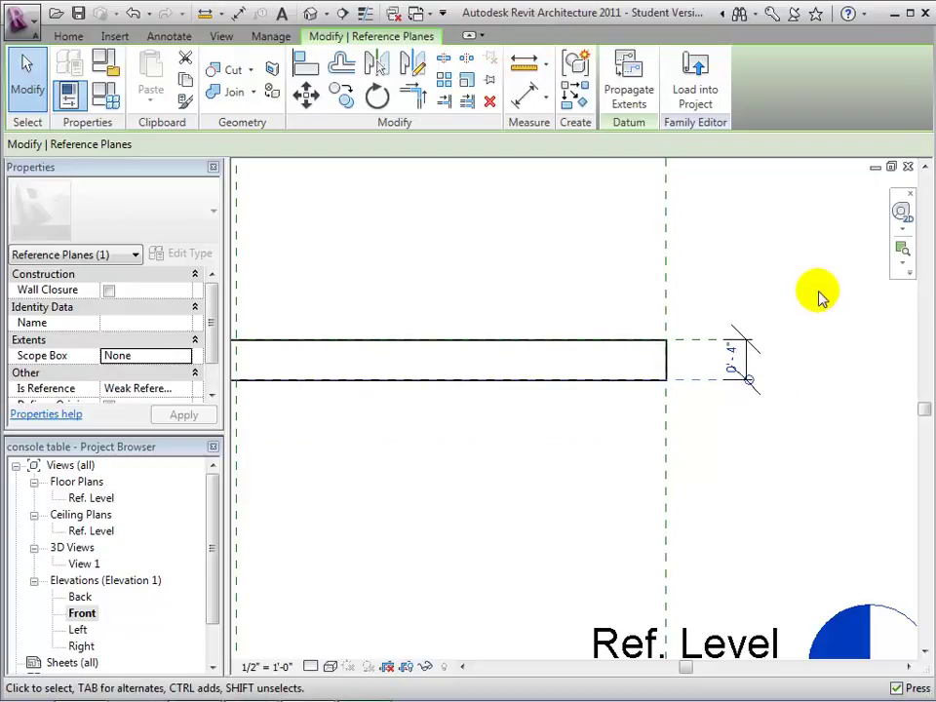
left_click(491, 464)
scroll(491, 463, "down", 4)
middle_click_drag(453, 487, 669, 441)
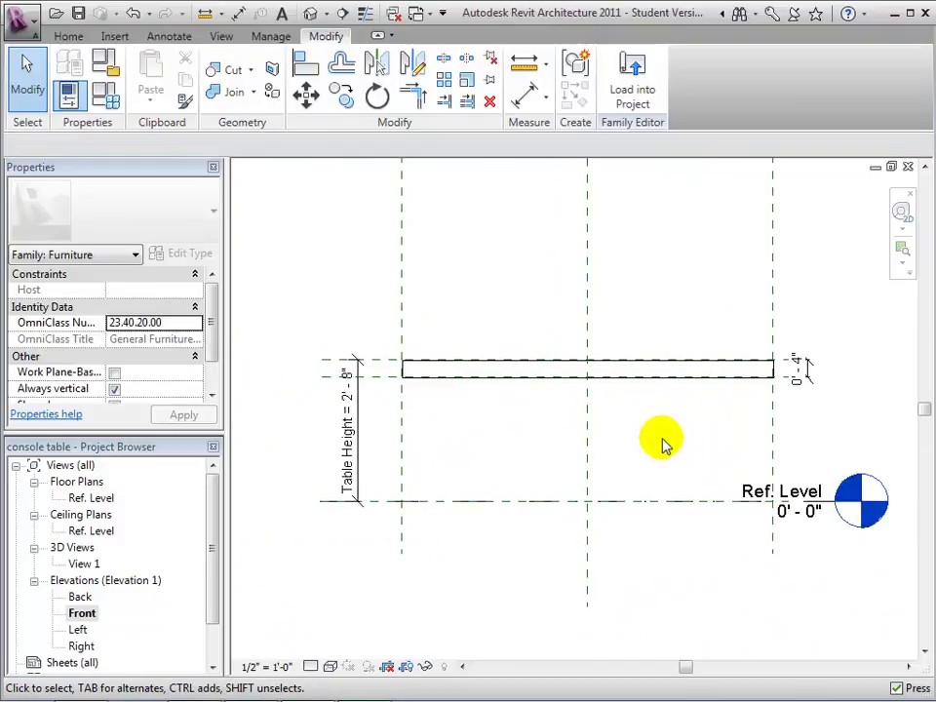
Step: Open the 3D view View 1 and examine the tabletop from an angle above its front
double_click(83, 565)
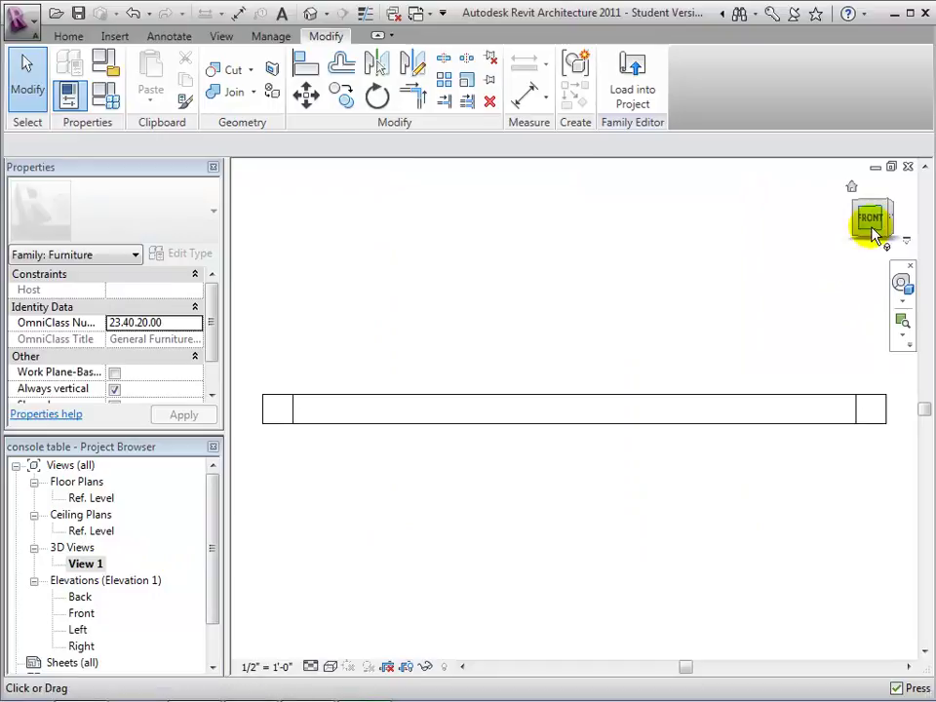
left_click(867, 224)
middle_click_drag(736, 276, 728, 326)
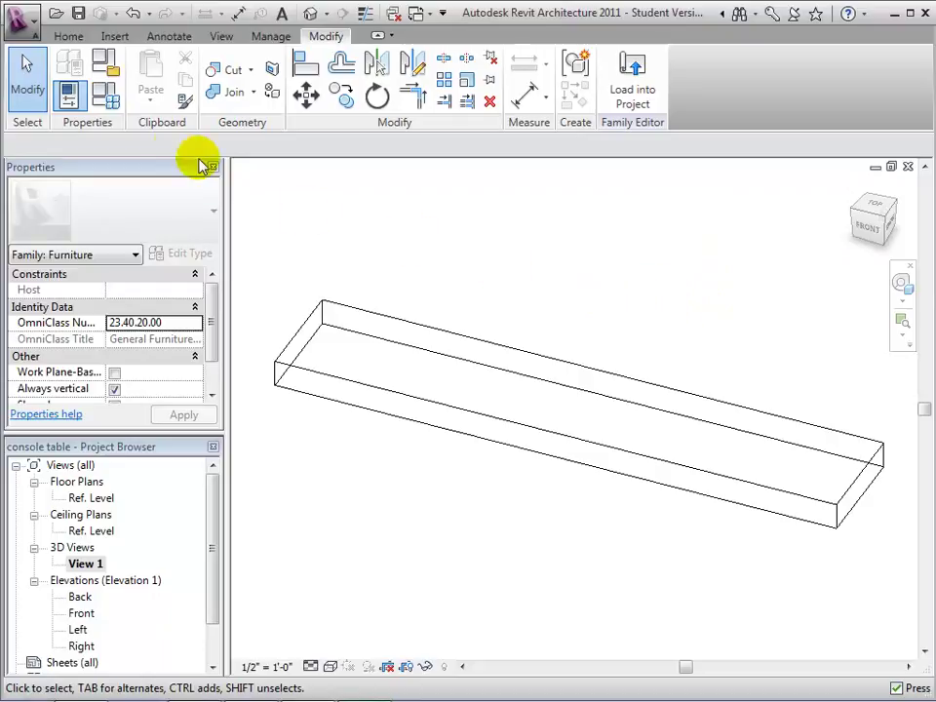
Step: Flex the family by applying the 30" L x 30" W x 16" H type and reapplying 84" L x 16" W x 32" H
left_click(115, 98)
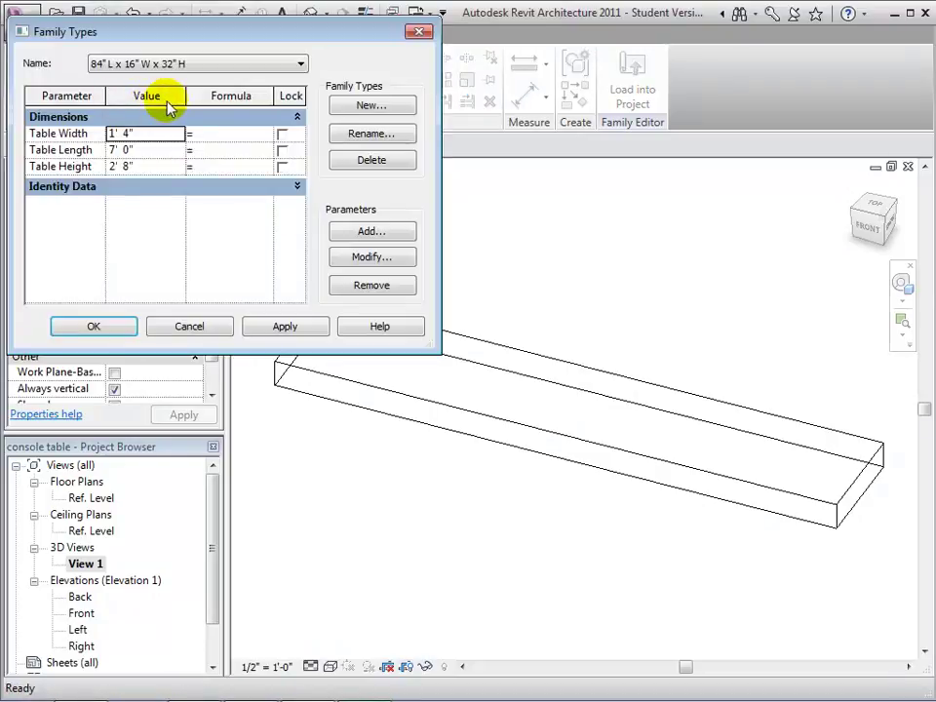
left_click(297, 66)
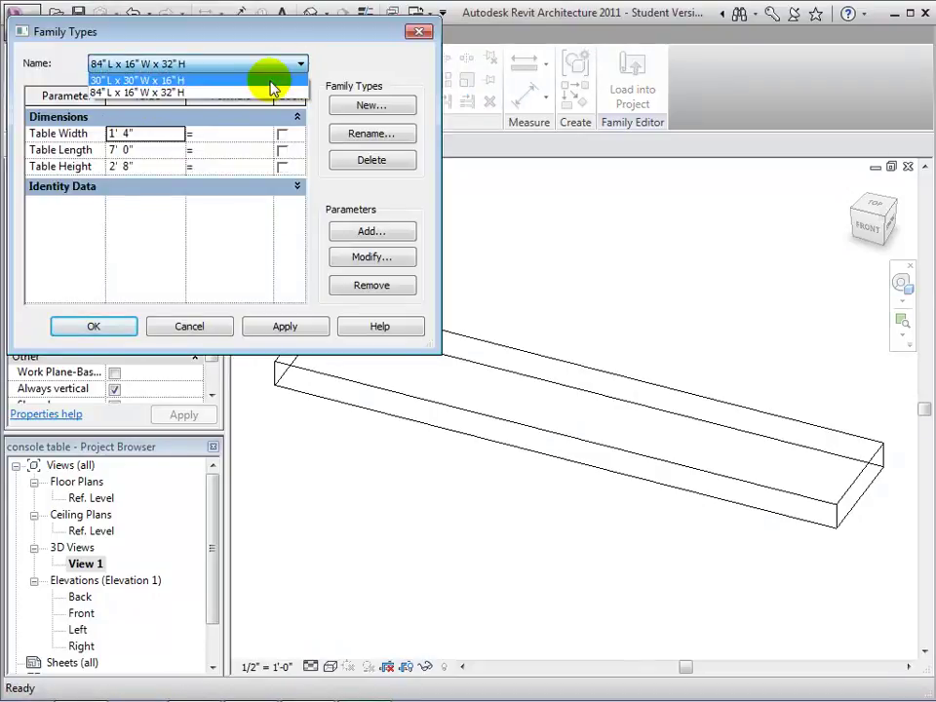
left_click(270, 81)
left_click(284, 328)
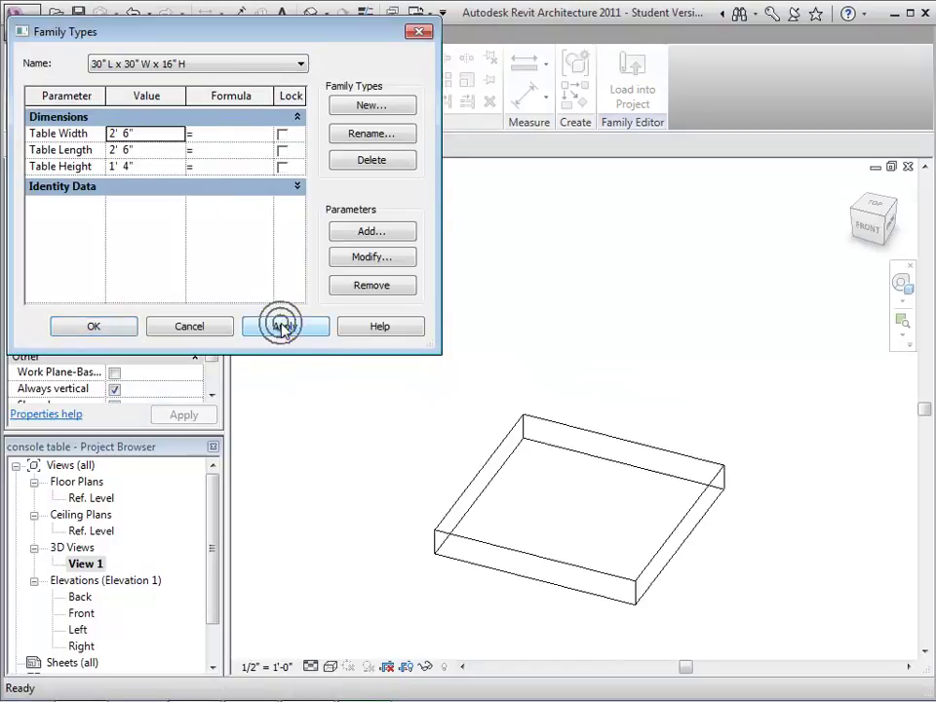
left_click(295, 66)
left_click(297, 67)
left_click(272, 93)
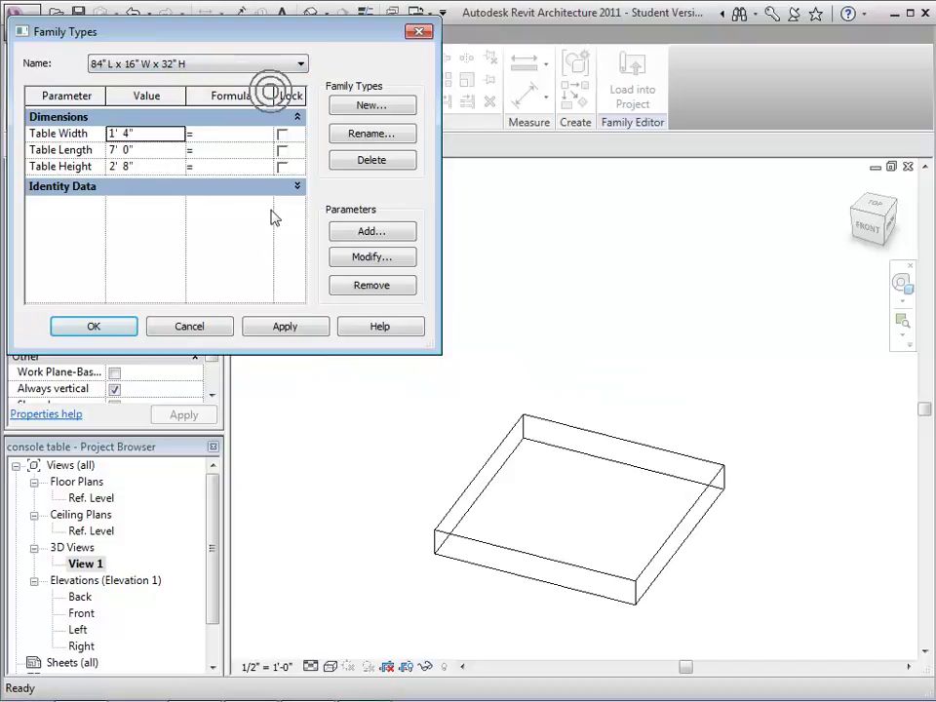
left_click(273, 329)
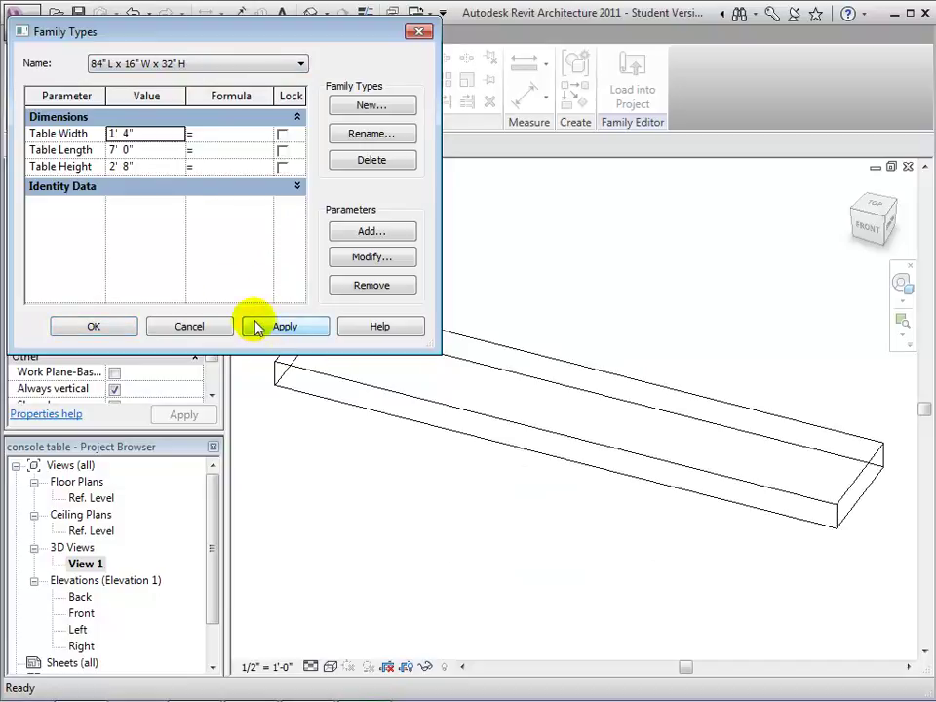
Step: Set Table Length to 3' 0" for the 84" L x 16" W x 32" H type and apply the change
left_click(165, 151)
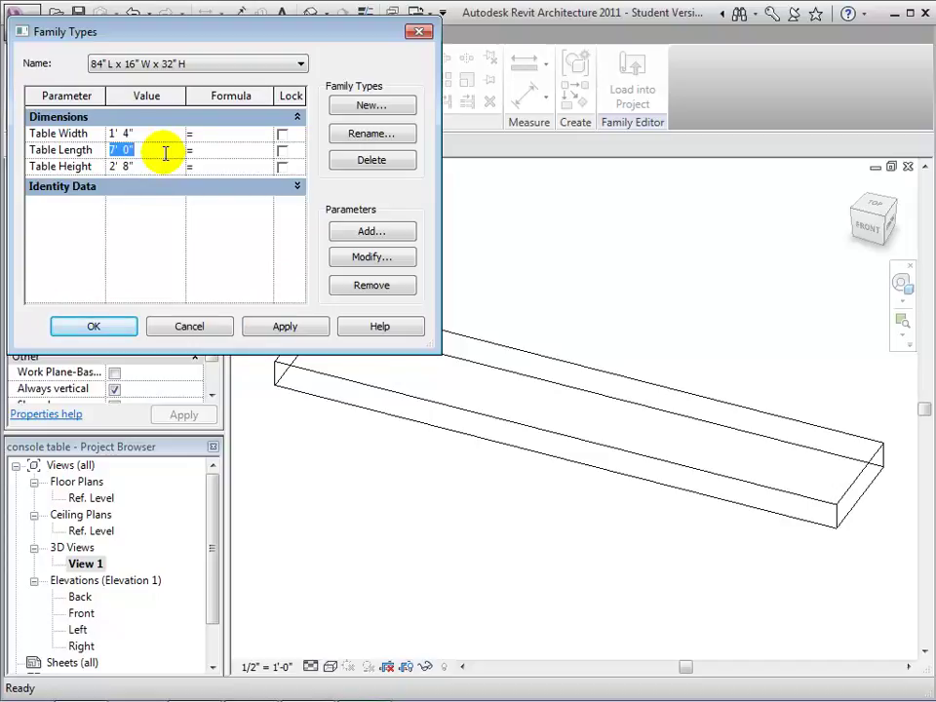
left_click(268, 325)
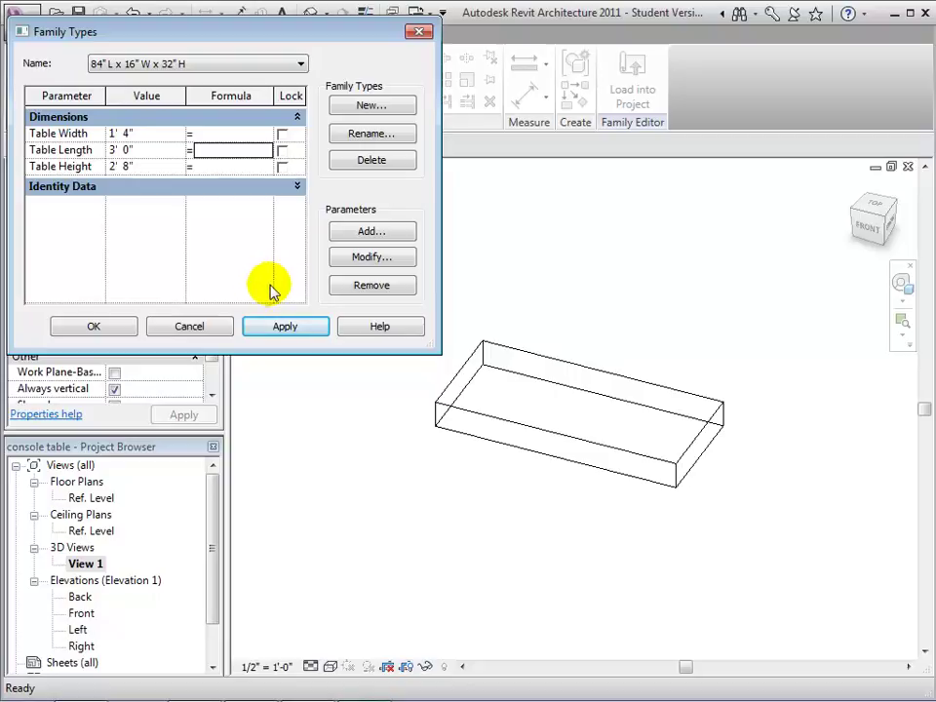
left_click(124, 325)
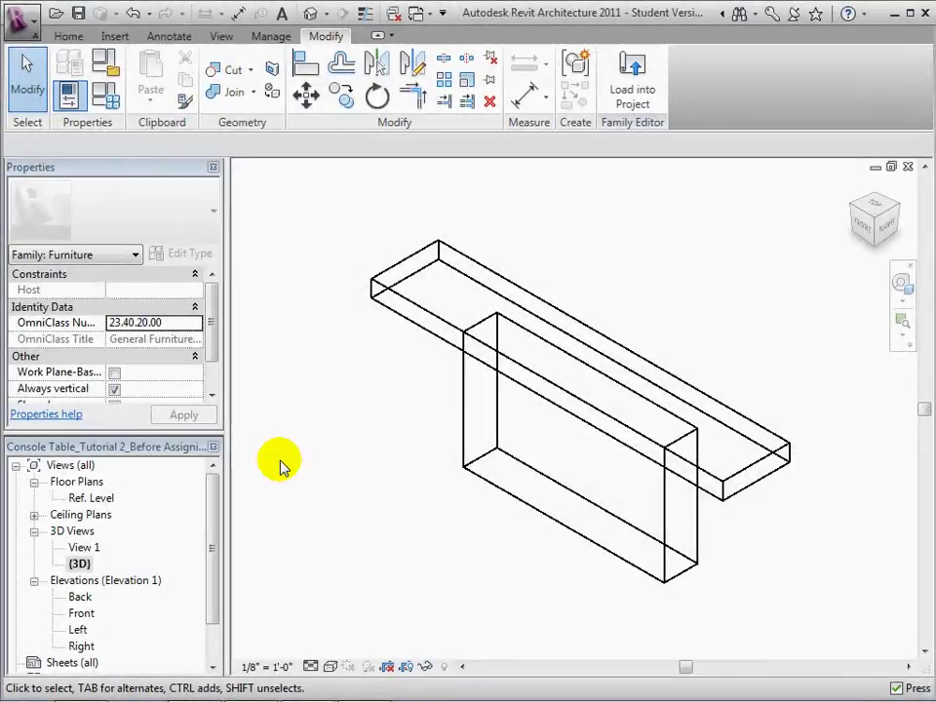
Step: Set the {3D} view of the pedestal table to a shaded visual style
left_click(331, 667)
left_click(353, 610)
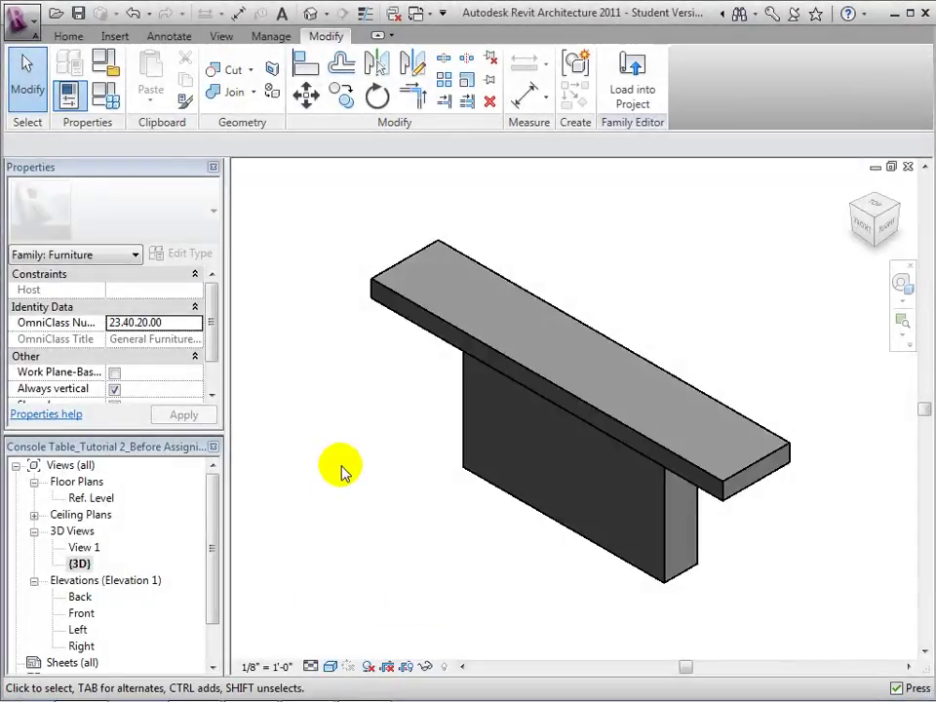
Step: Examine the pedestal's reference planes and dimensions in the Ref. Level plan and Front elevation, and return to the {3D} view
double_click(101, 498)
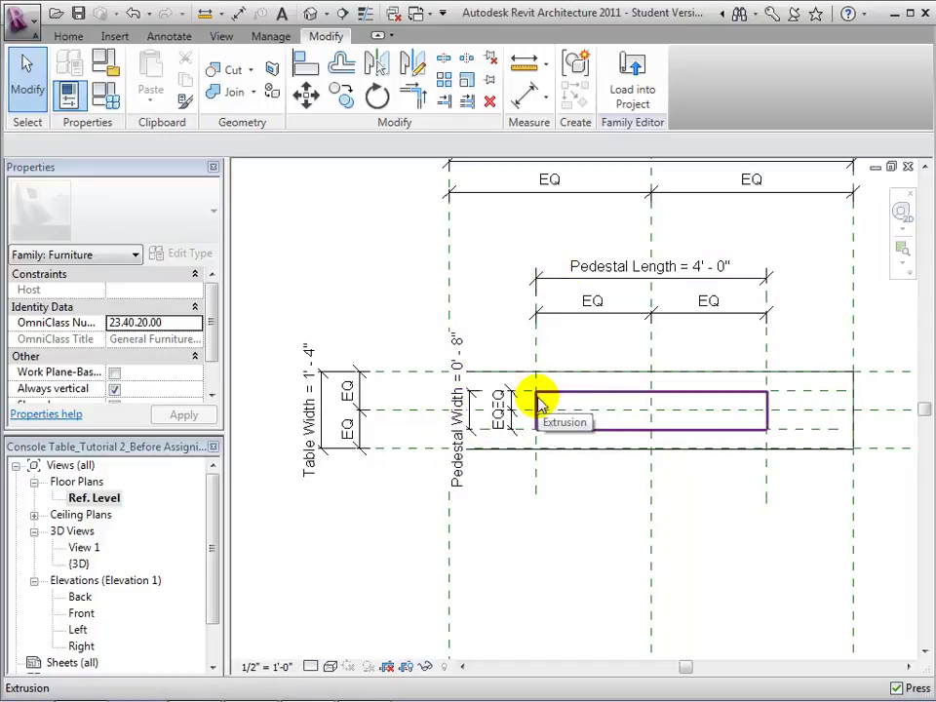
double_click(80, 614)
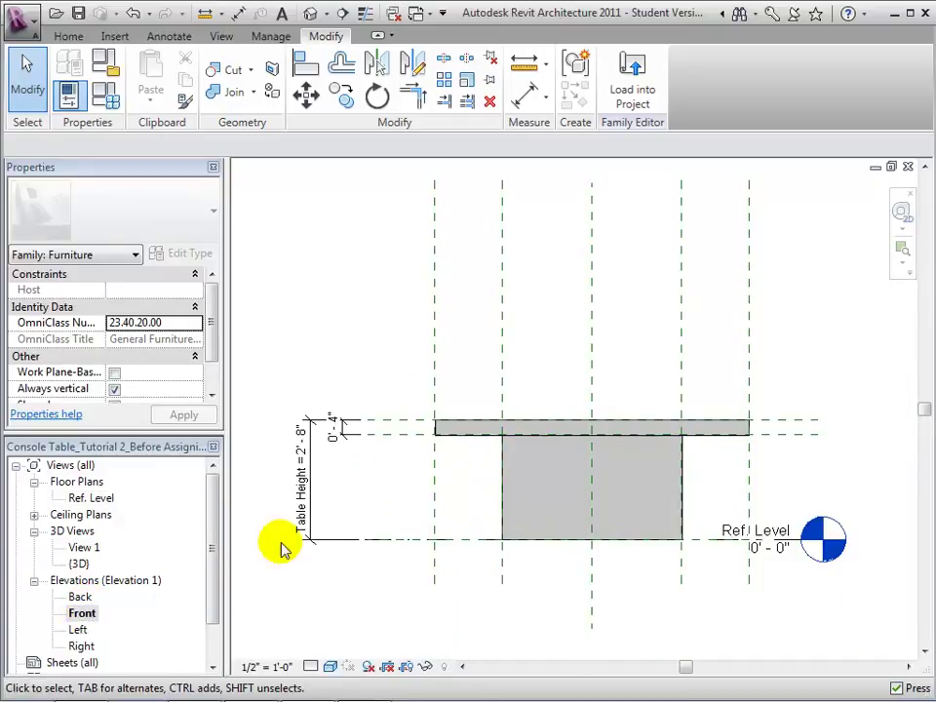
double_click(79, 564)
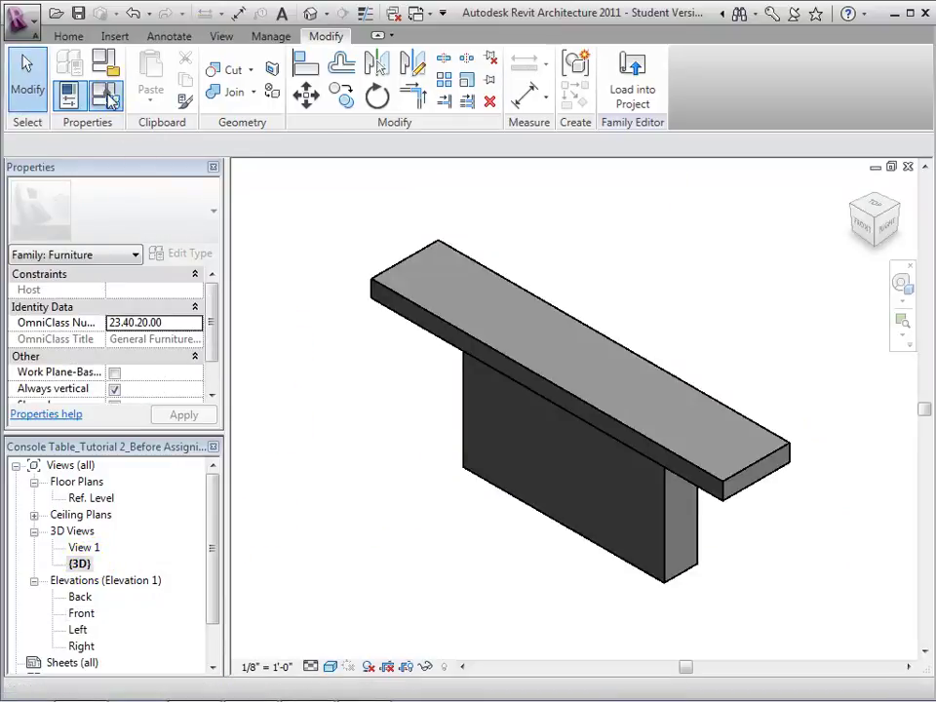
Step: Flex the pedestal table by applying the 30" L x 30" W x 16" H type and switching back to 84" L x 16" W x 32" H
left_click(68, 95)
left_click(298, 66)
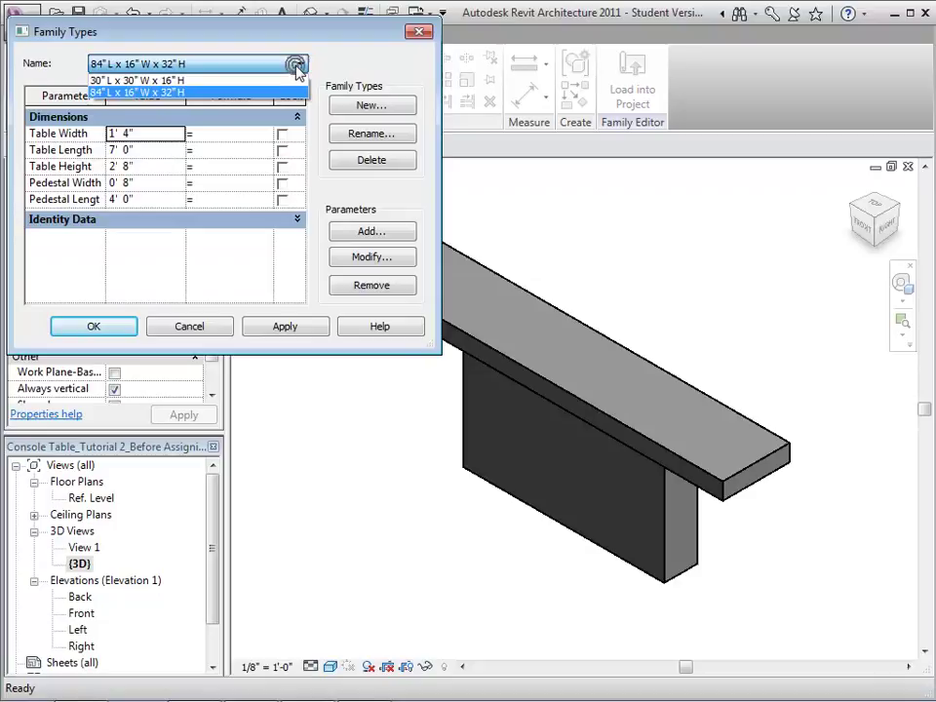
left_click(278, 83)
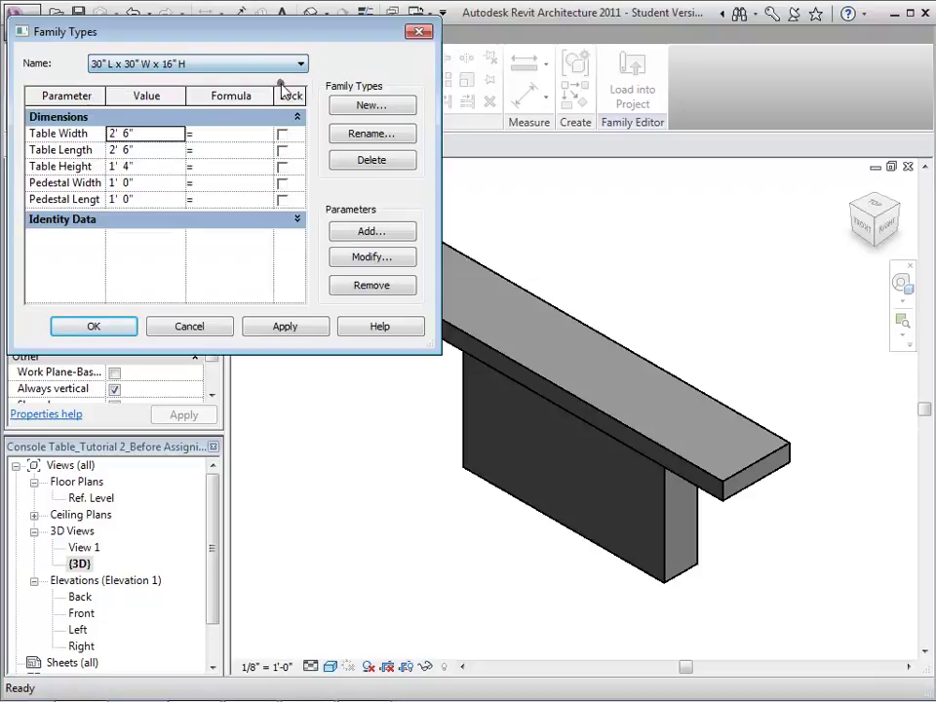
left_click(280, 327)
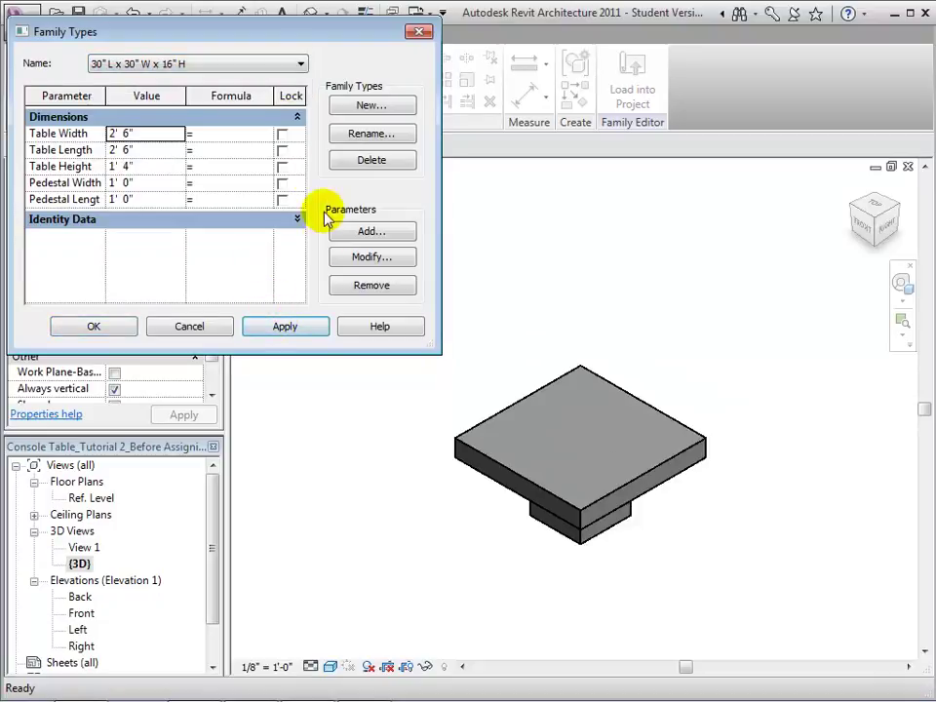
left_click(298, 66)
left_click(282, 94)
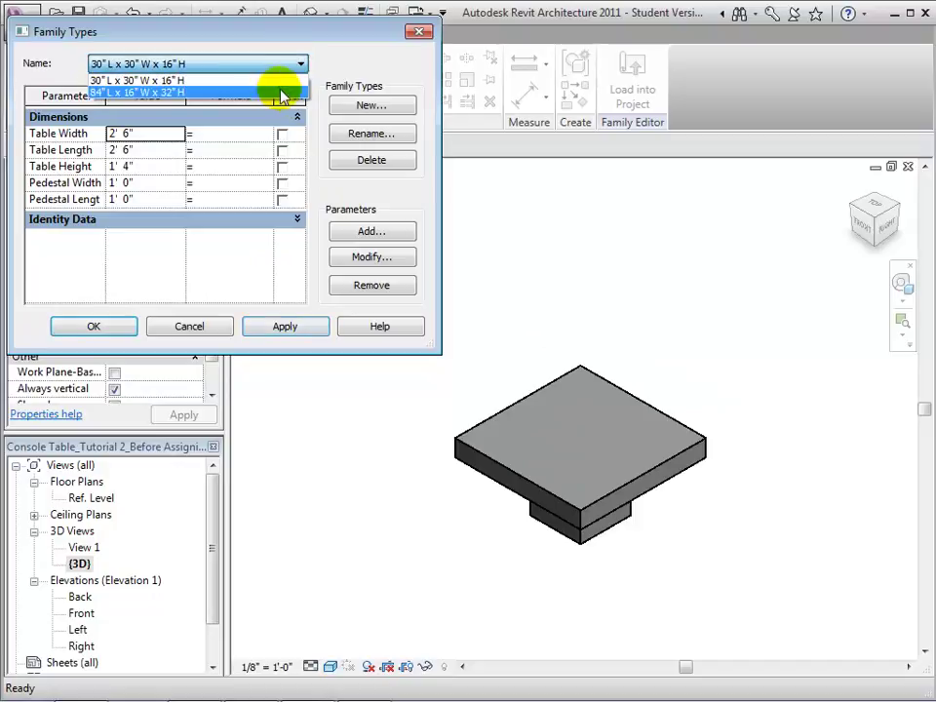
left_click(282, 95)
left_click(258, 324)
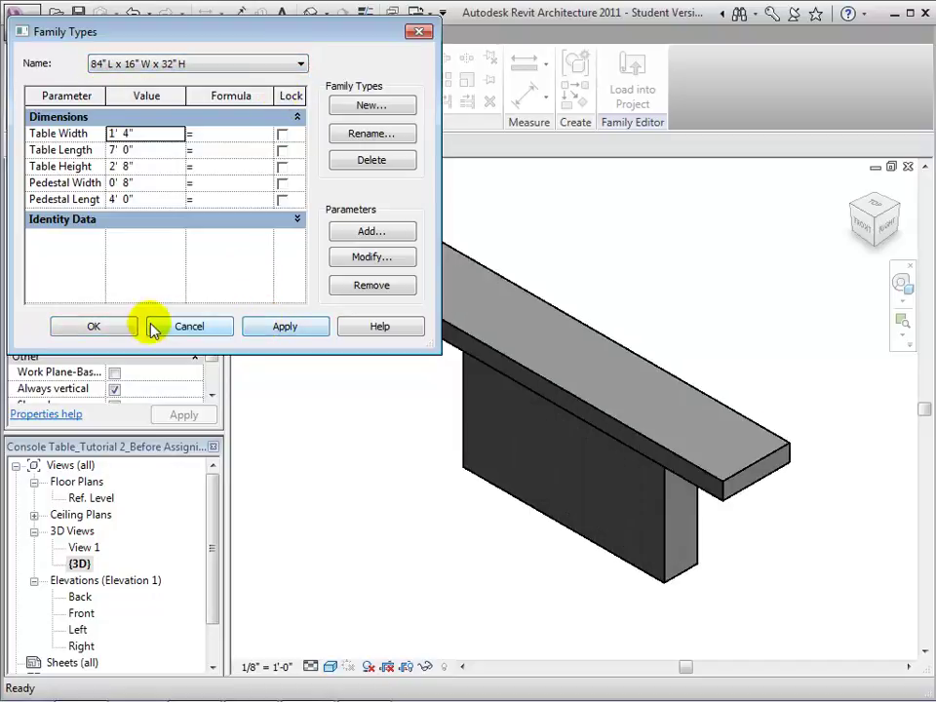
left_click(118, 328)
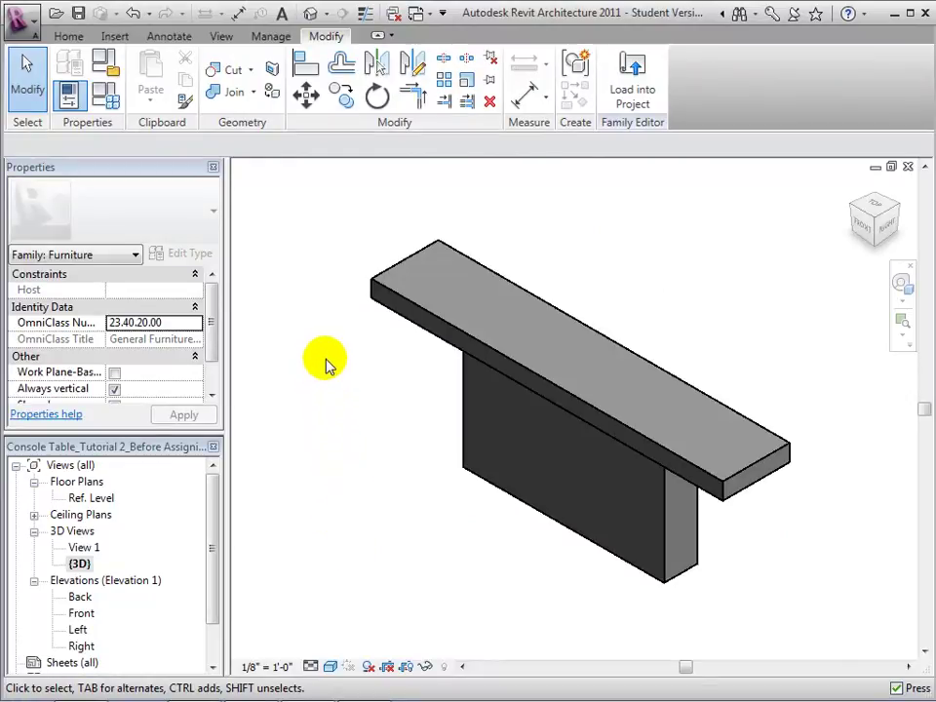
Step: Duplicate the Default material as Console Table Wood from the tabletop extrusion's material setting
left_click(414, 329)
left_click_drag(213, 309, 209, 341)
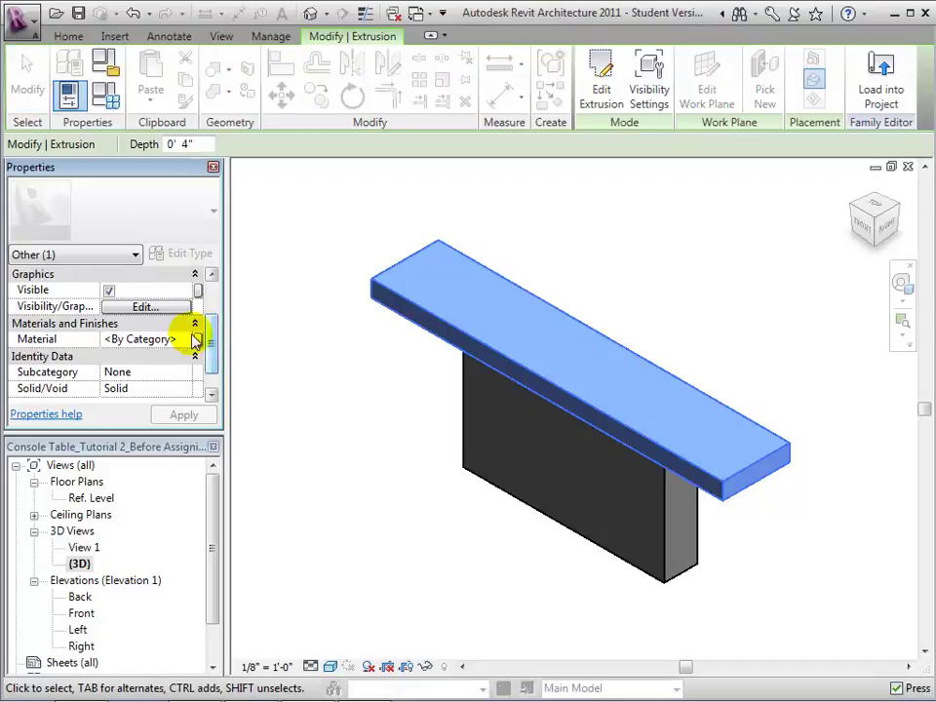
left_click(157, 341)
left_click(187, 340)
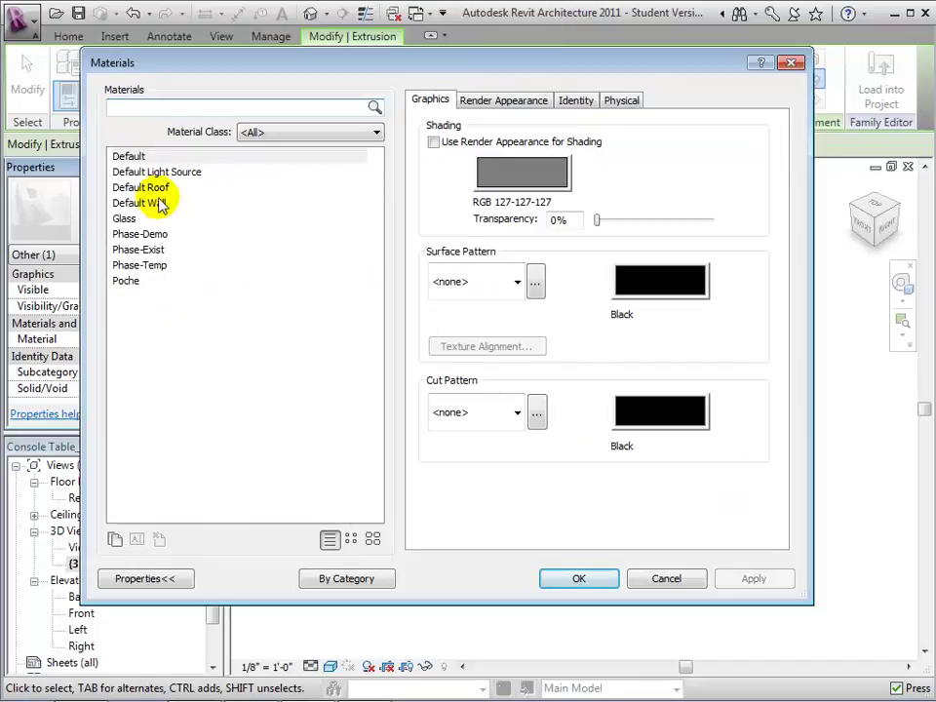
left_click(124, 154)
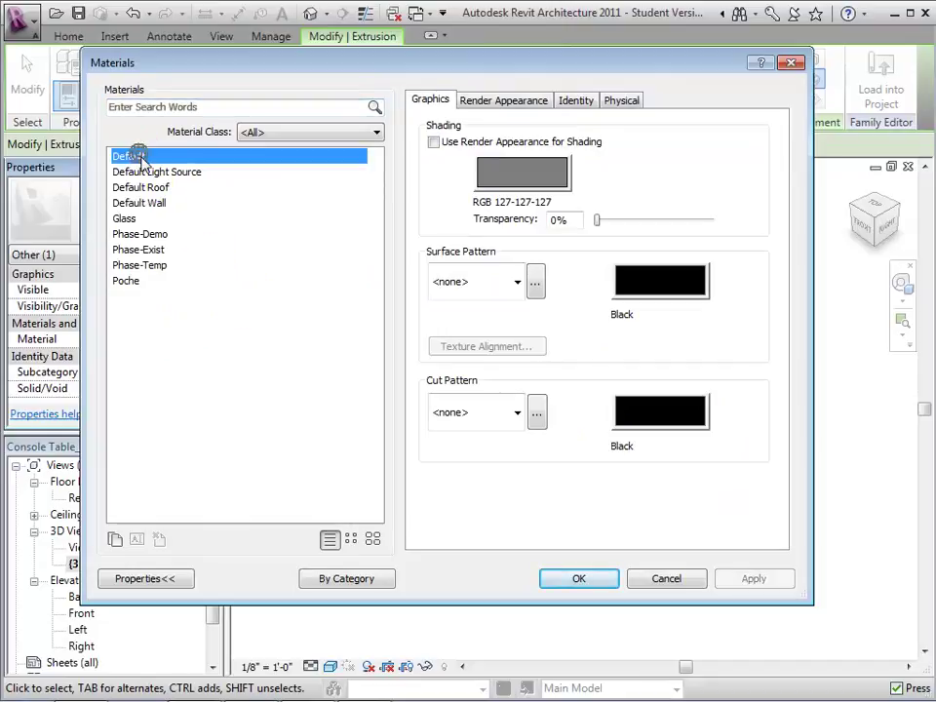
left_click(115, 538)
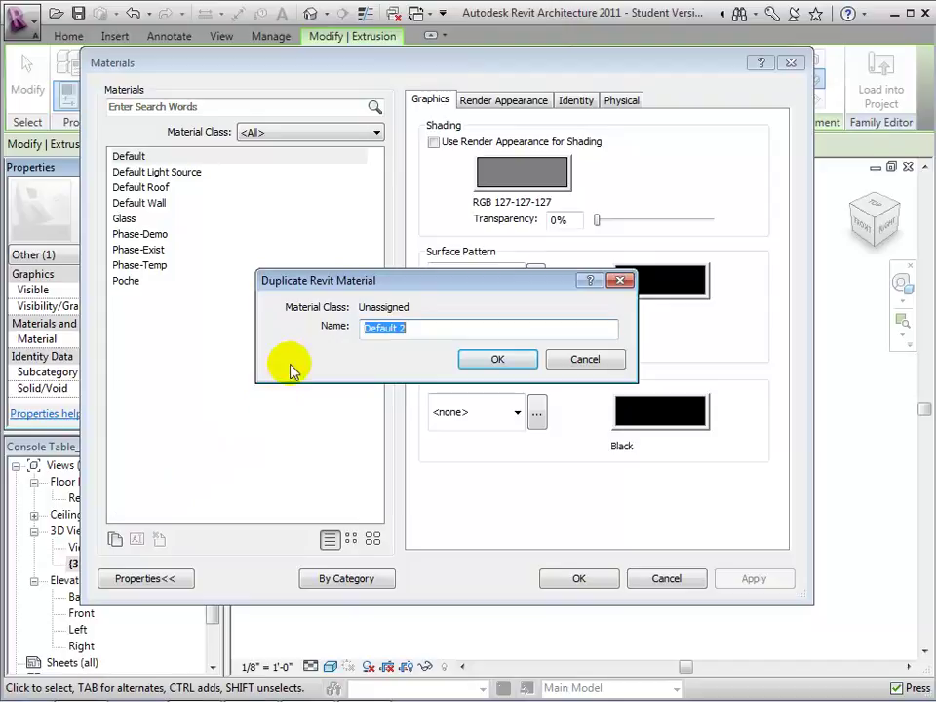
type("Console Table Wood")
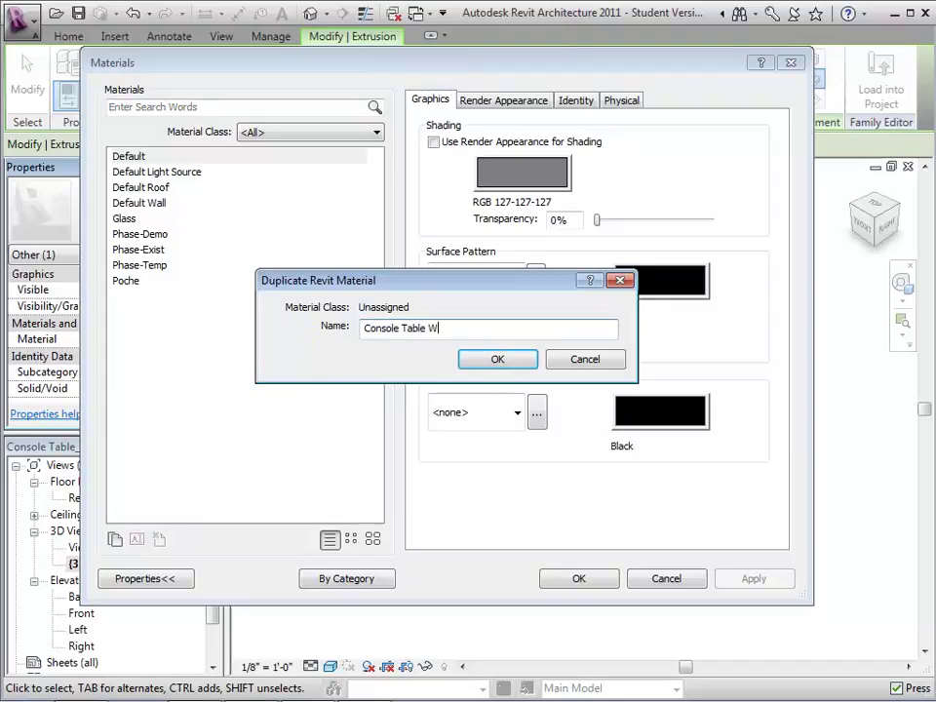
left_click(475, 361)
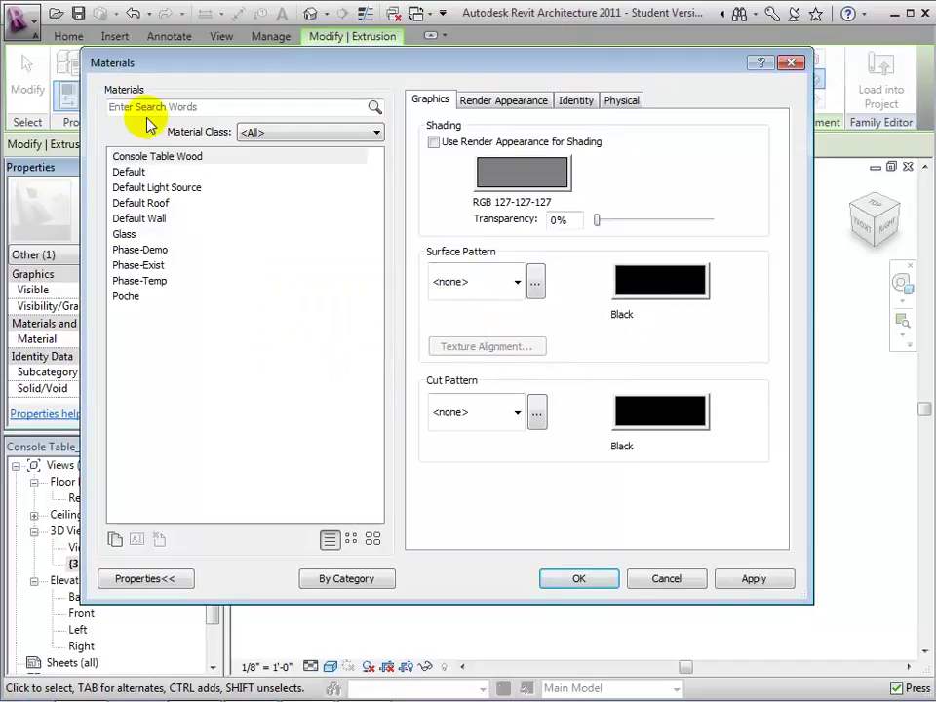
Step: Set the Console Table Wood shading colour to RGB 185-092-000 and assign the material to the tabletop
left_click(164, 157)
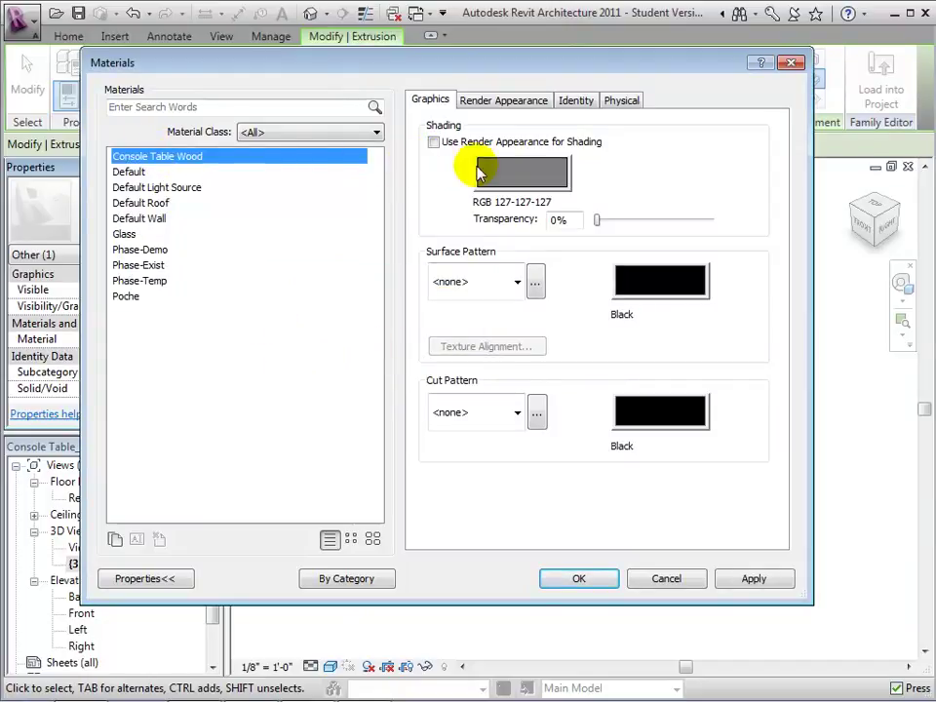
left_click(538, 181)
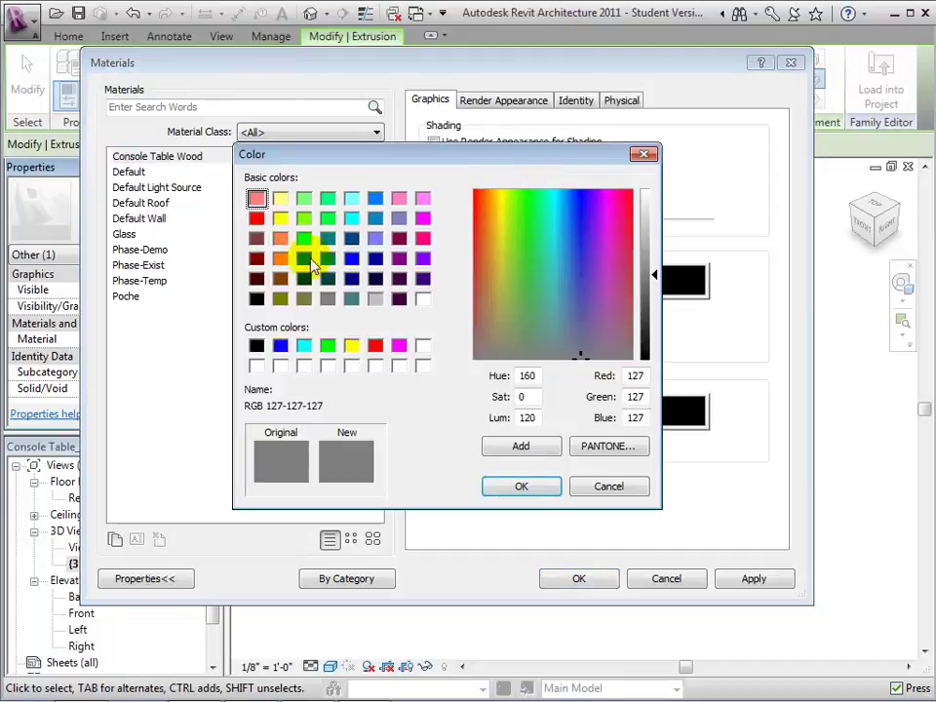
left_click(279, 279)
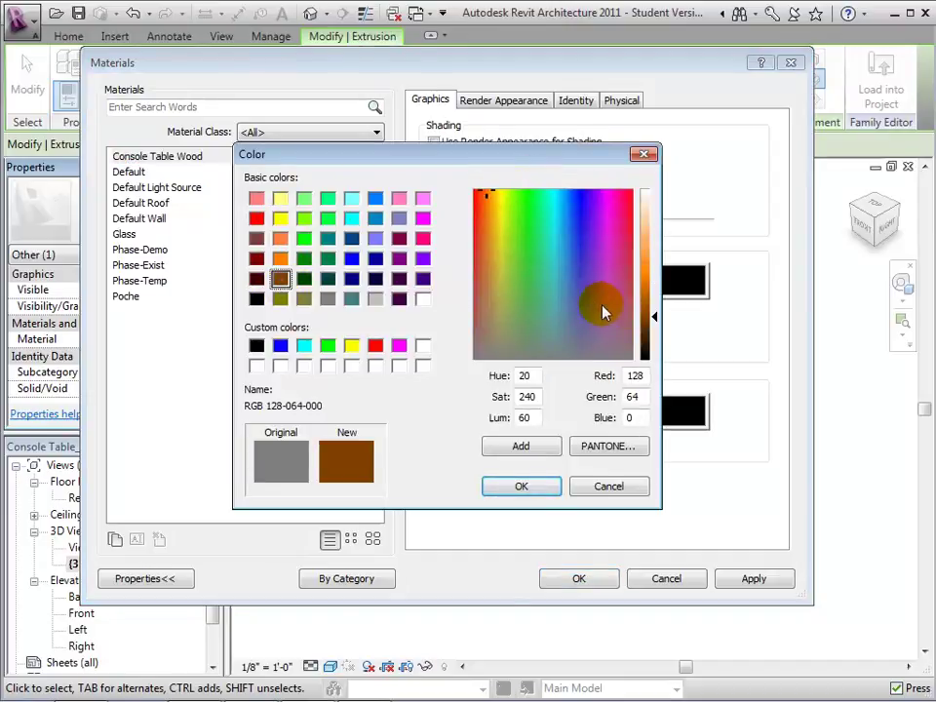
left_click(644, 298)
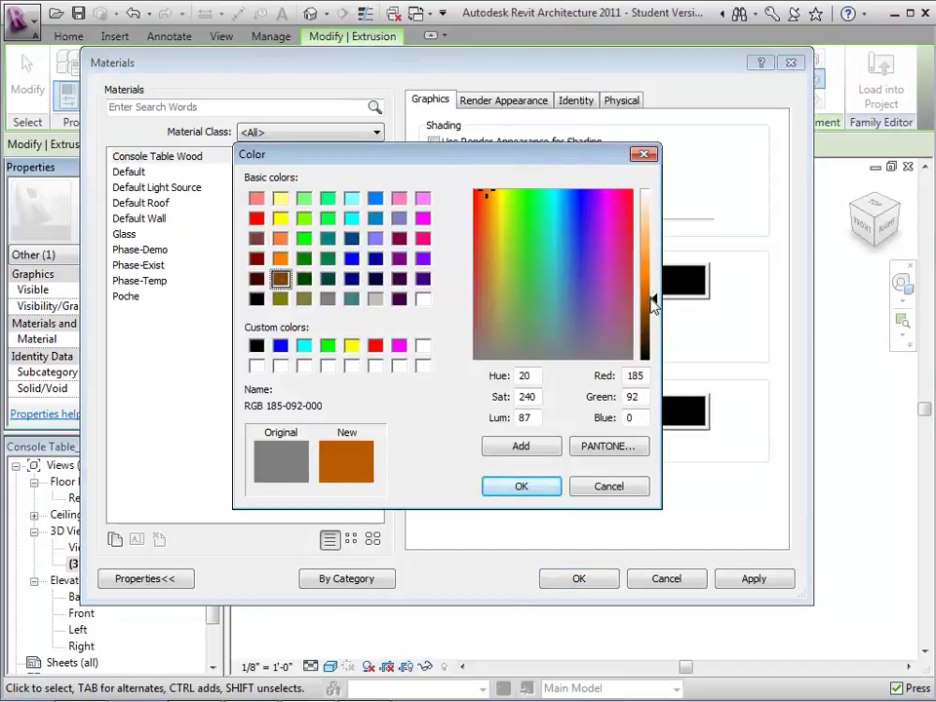
left_click(539, 486)
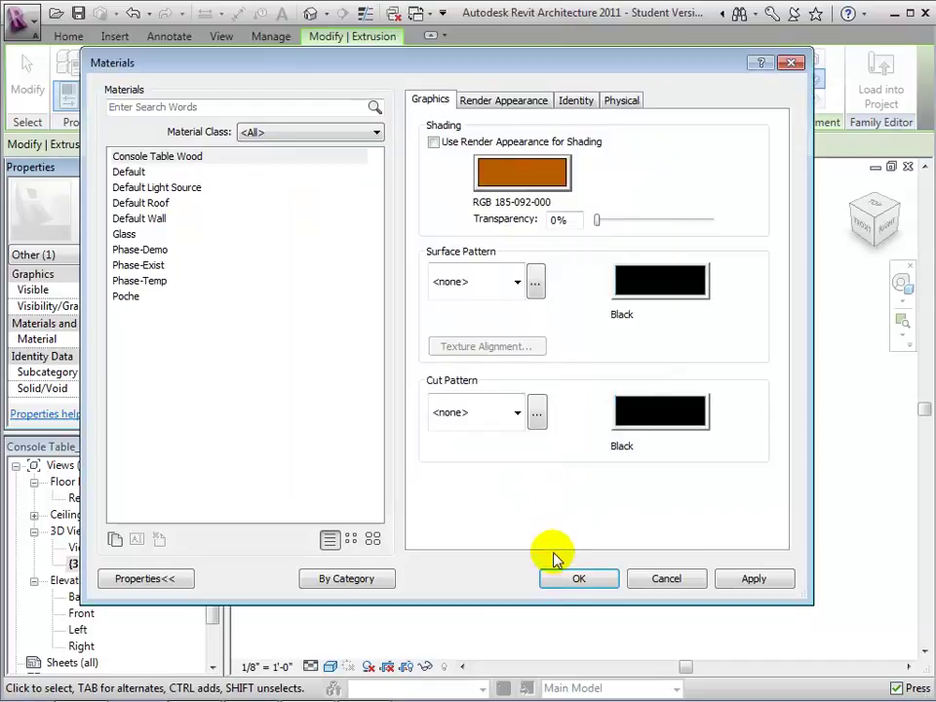
left_click(575, 579)
left_click(545, 586)
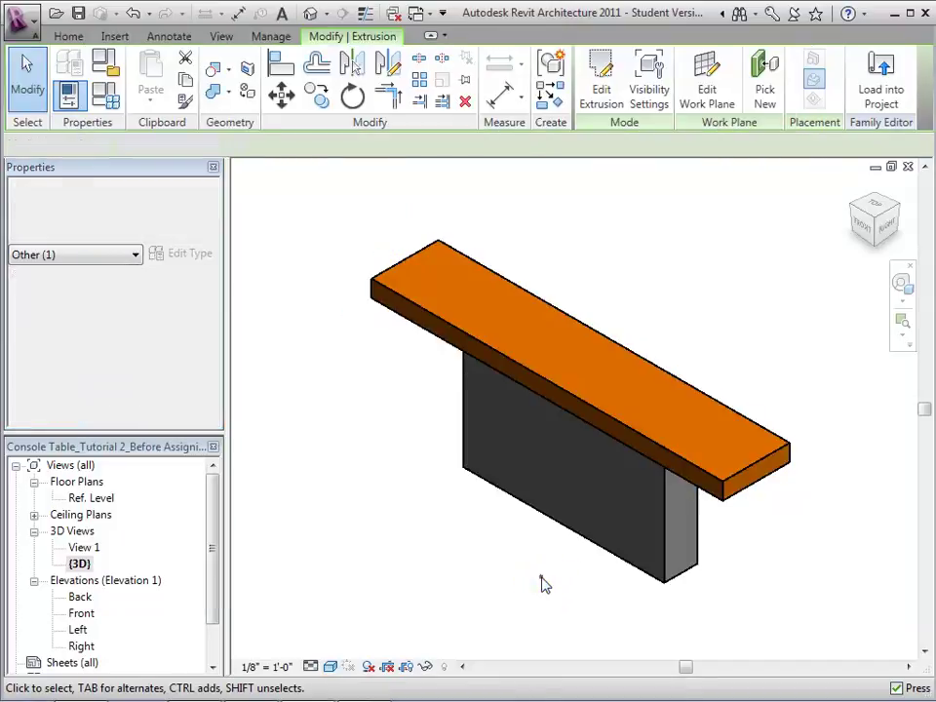
Step: Assign the Console Table Wood material to the pedestal extrusion
left_click(555, 527)
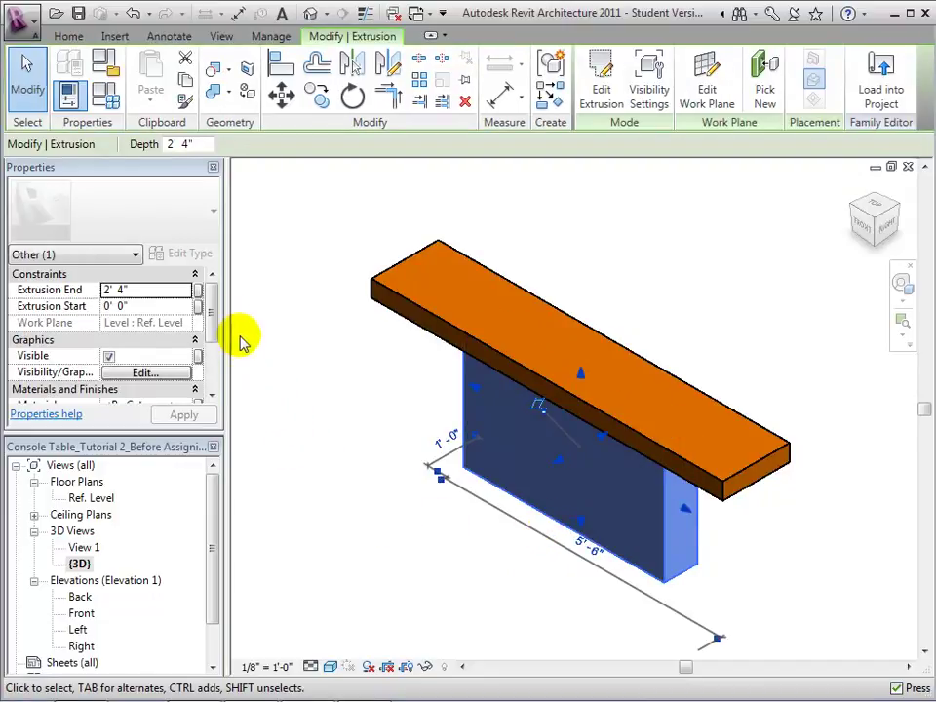
scroll(209, 331, "down", 2)
scroll(209, 331, "down", 2)
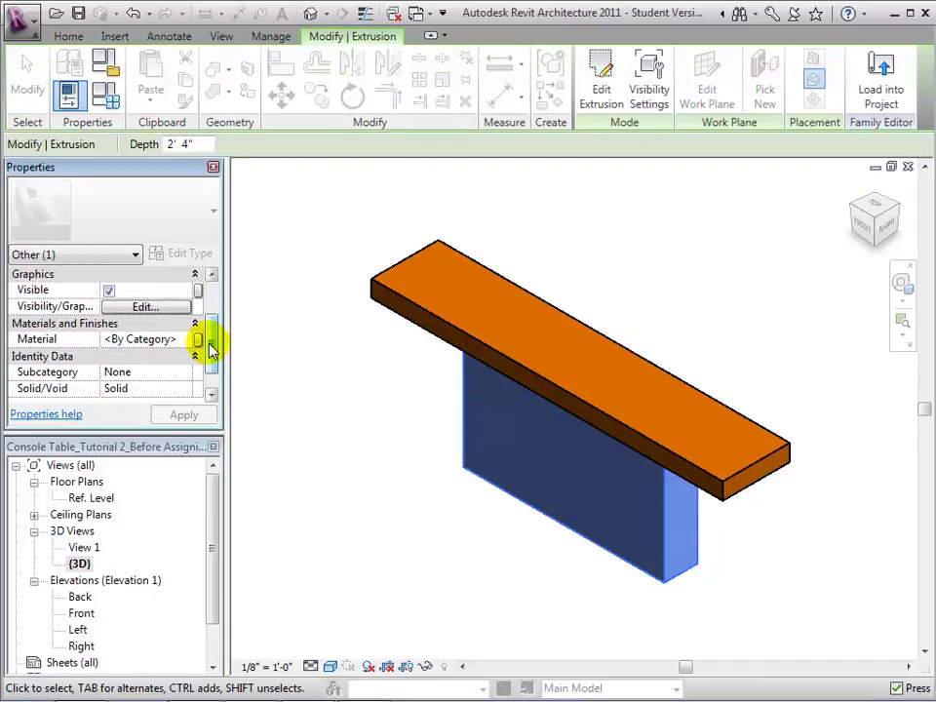
left_click(185, 340)
left_click(186, 340)
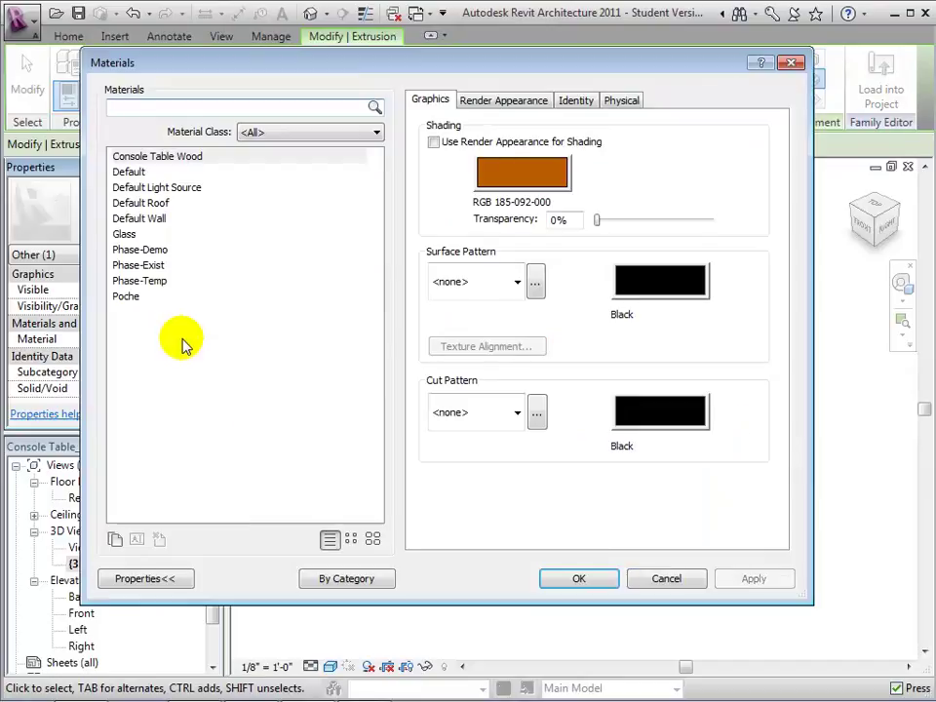
left_click(175, 158)
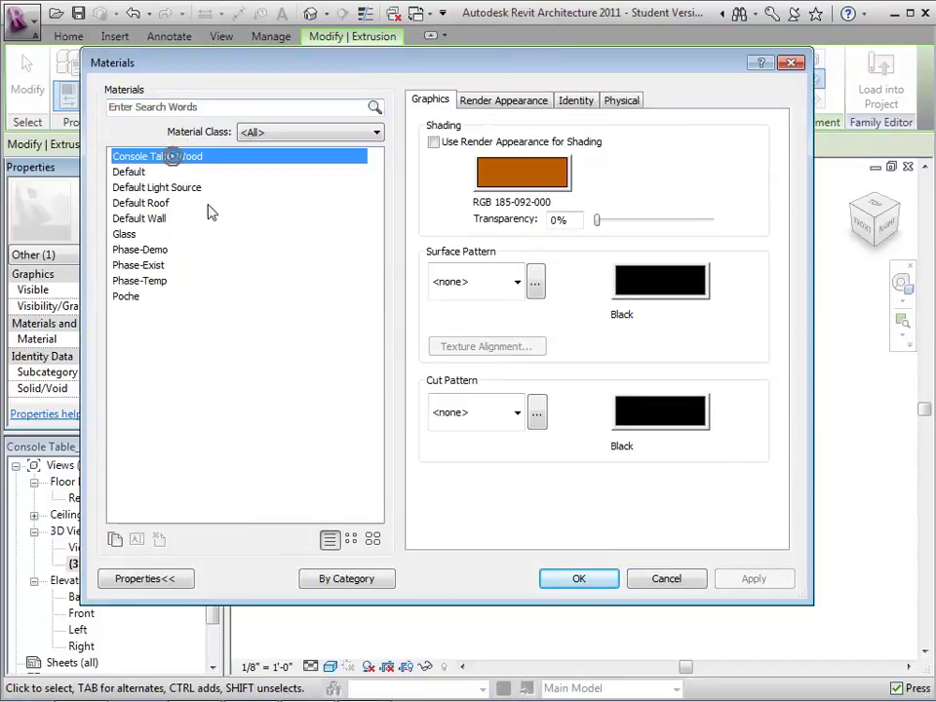
left_click(563, 578)
left_click(371, 539)
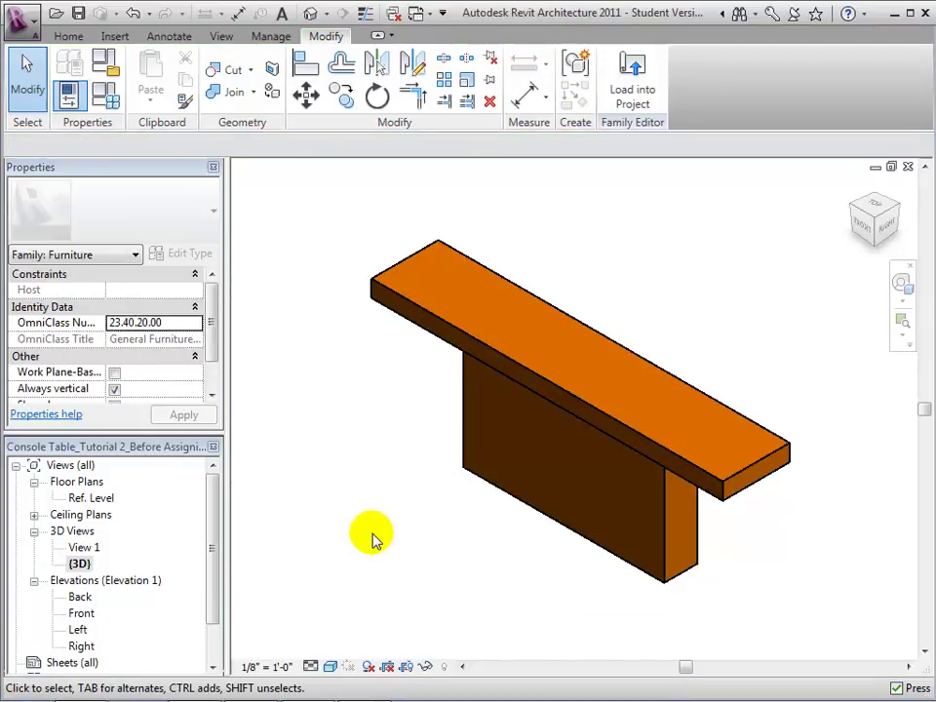
Step: Associate the tabletop's material with a new instance family parameter named Table Frame, grouped under Materials and Finishes
left_click(428, 336)
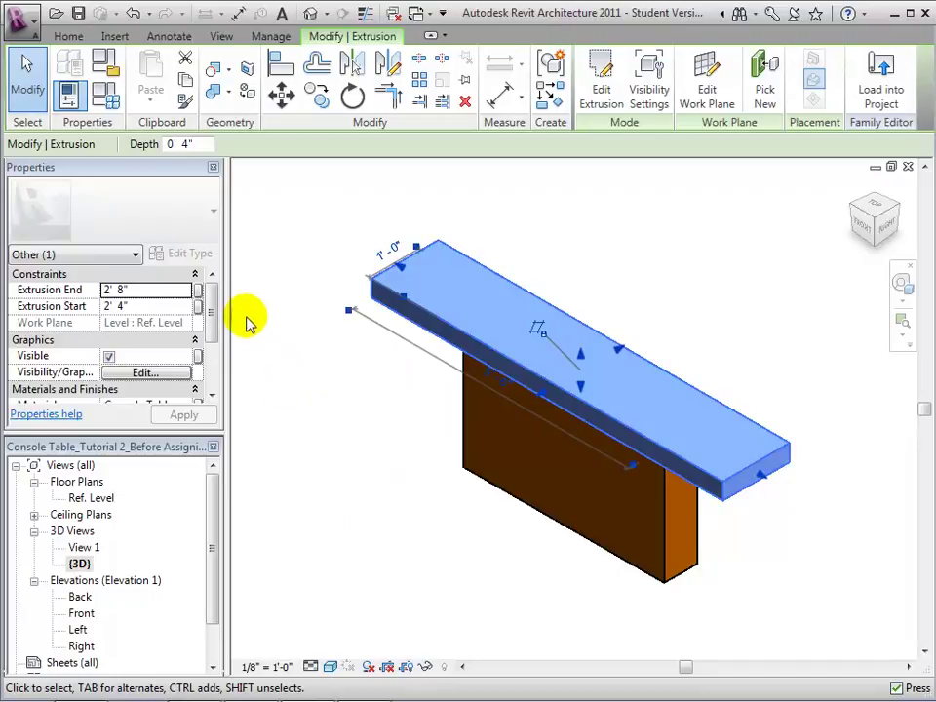
left_click(216, 302)
left_click_drag(218, 304, 219, 330)
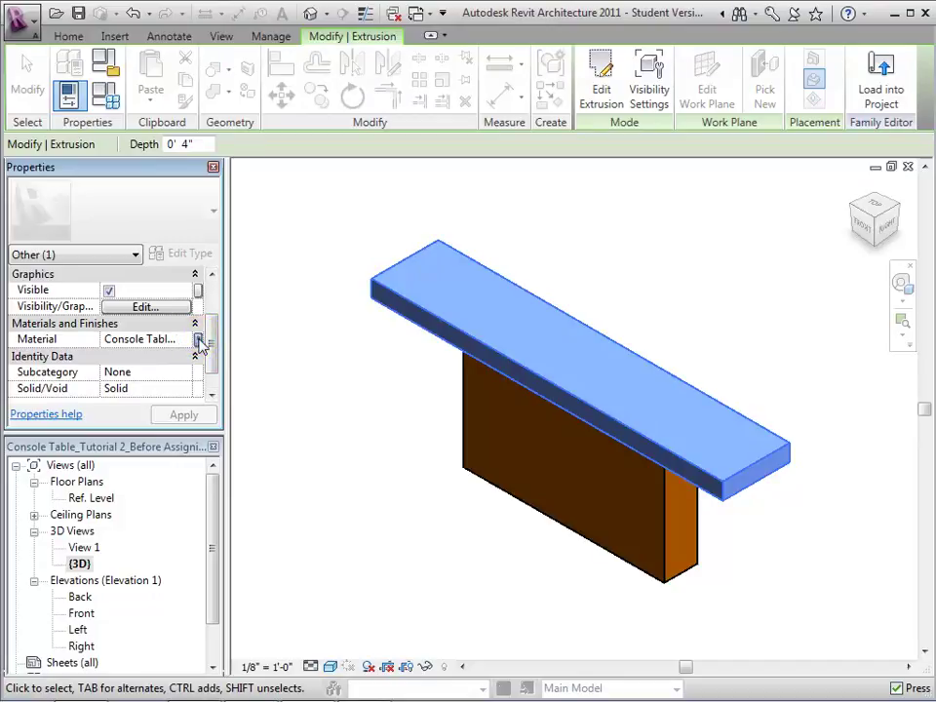
left_click(199, 341)
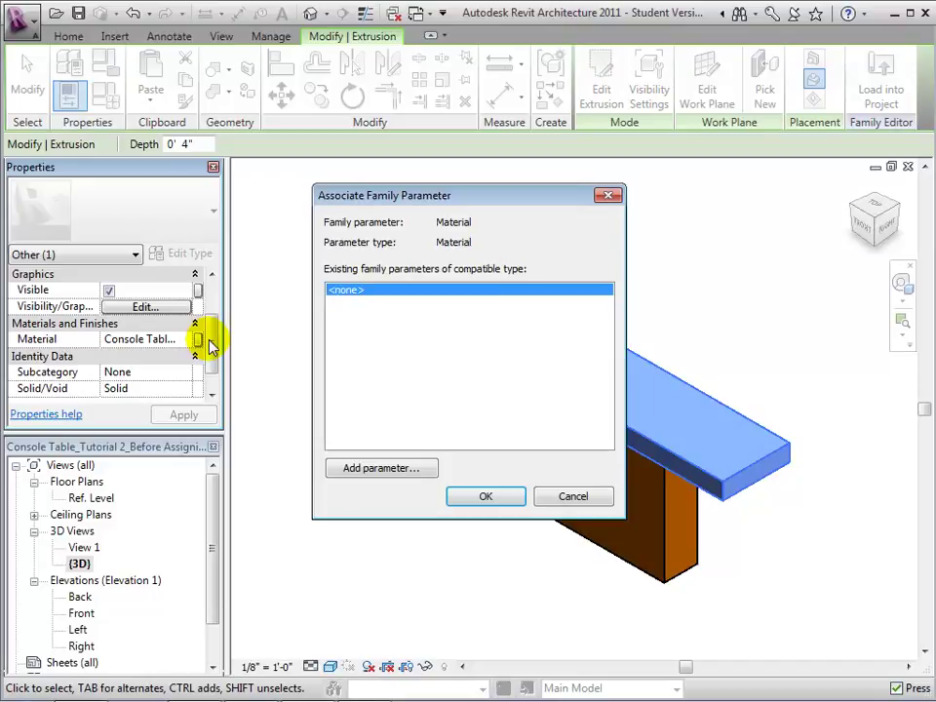
left_click(382, 467)
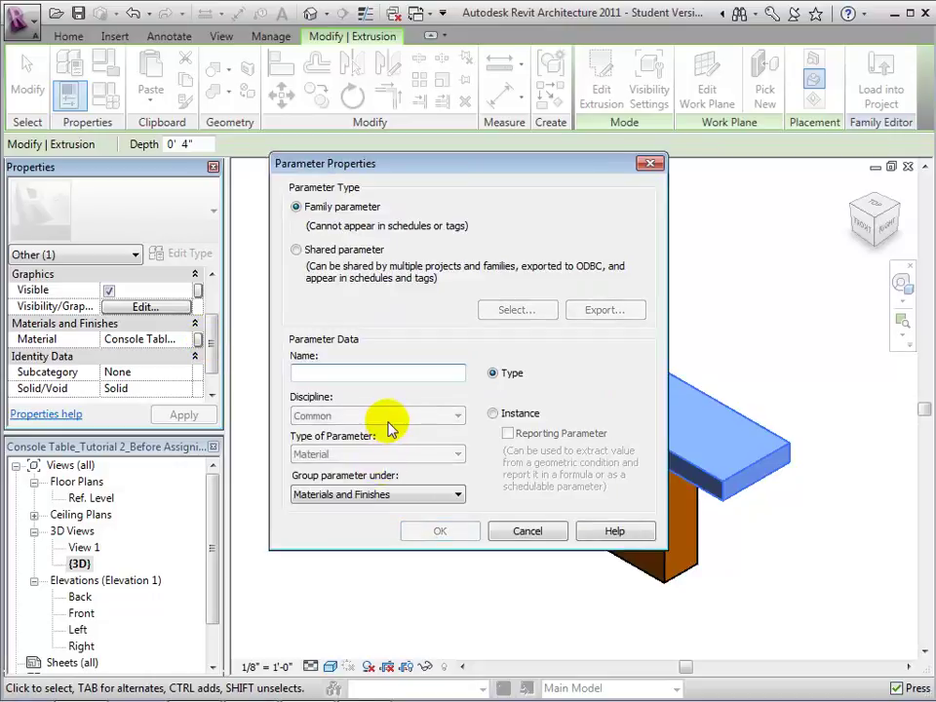
type("Table Frame")
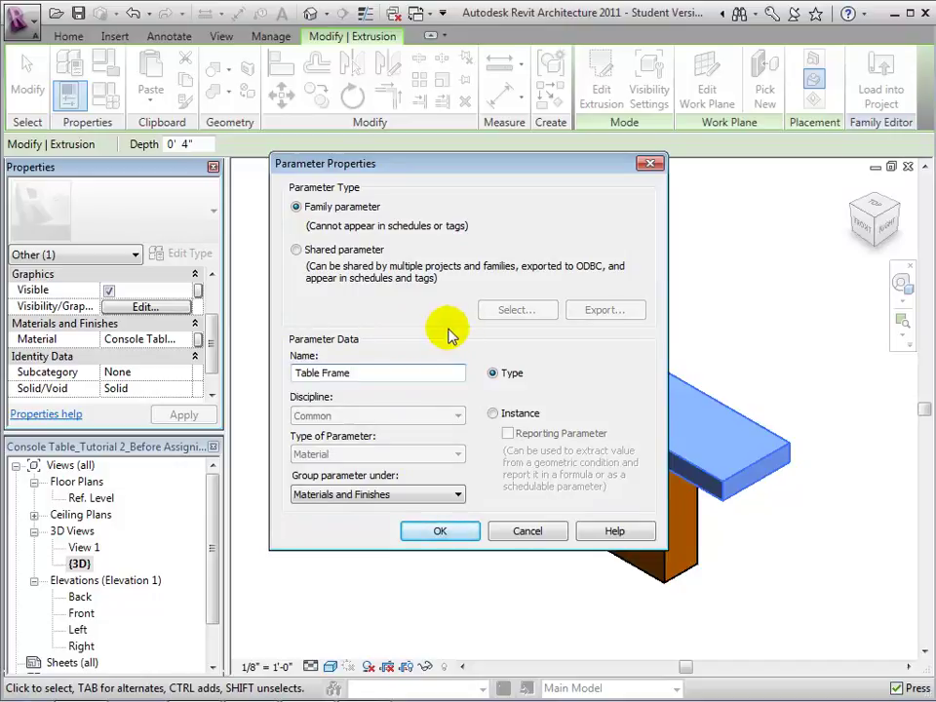
left_click(494, 417)
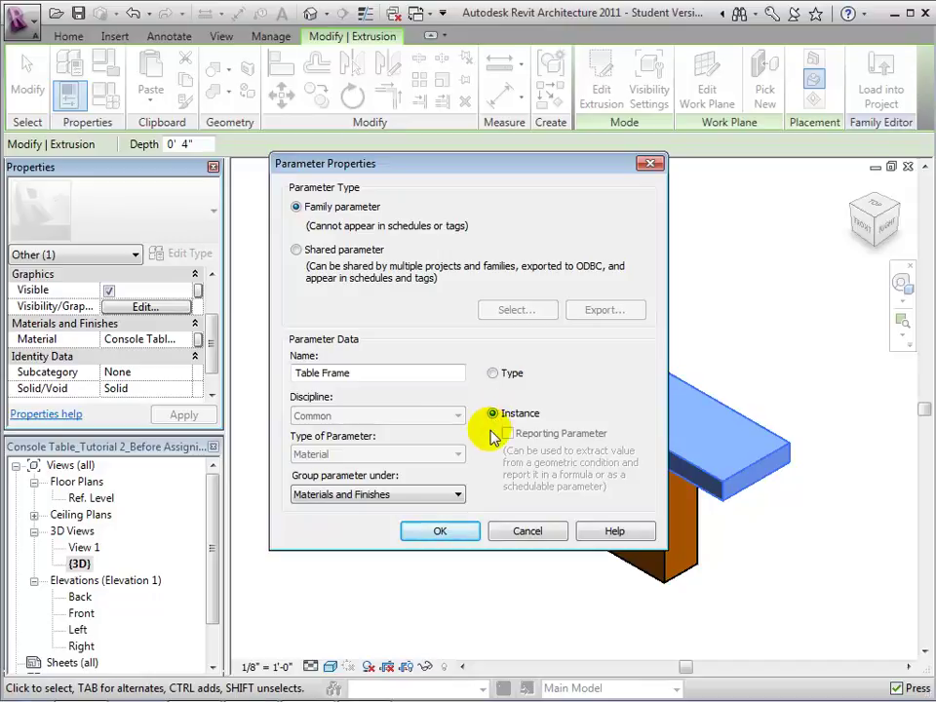
left_click(444, 532)
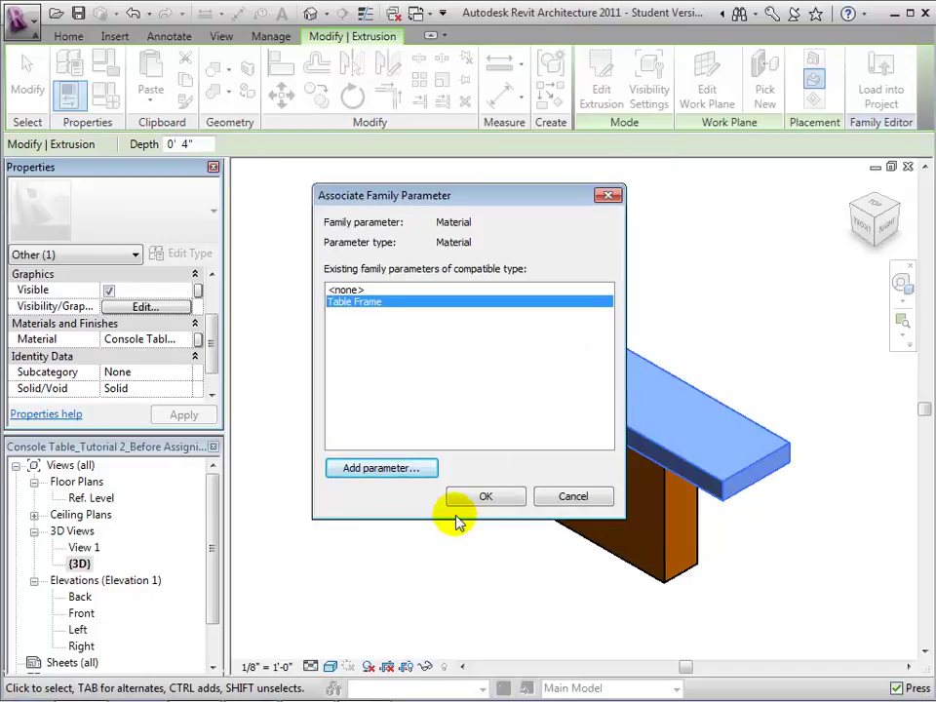
left_click(473, 499)
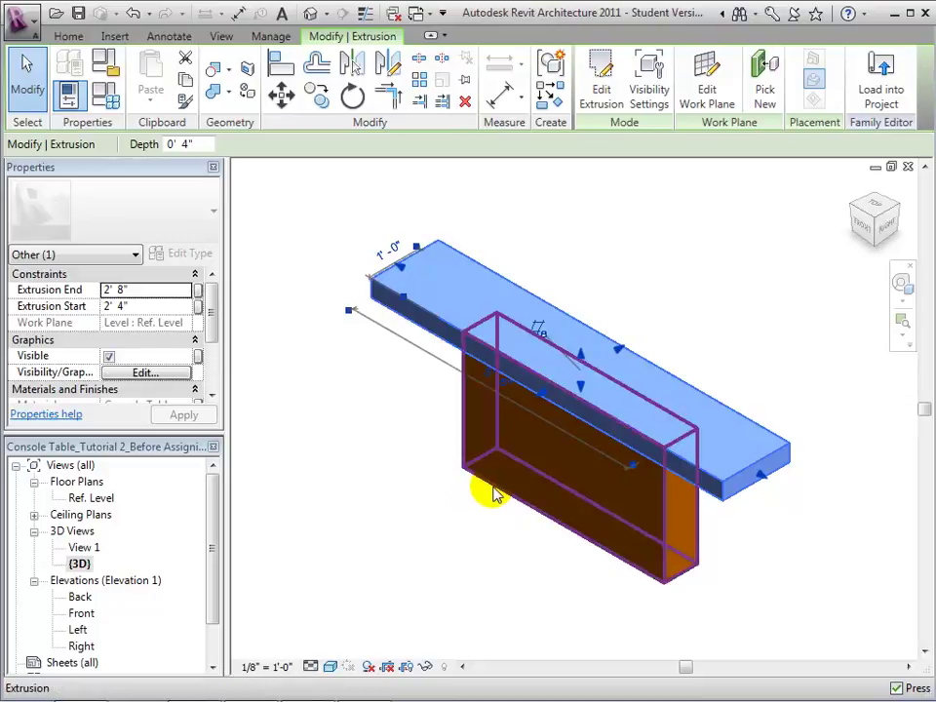
Step: Associate the pedestal's material with a new family parameter named Pedestal, grouped under Materials and Finishes
left_click(494, 494)
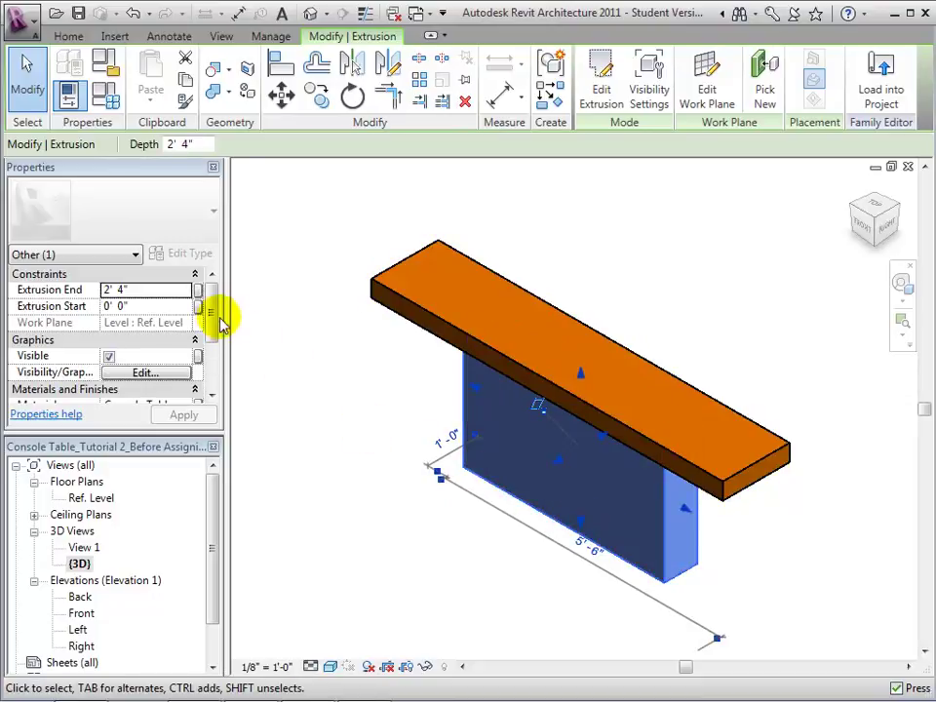
left_click_drag(211, 318, 211, 335)
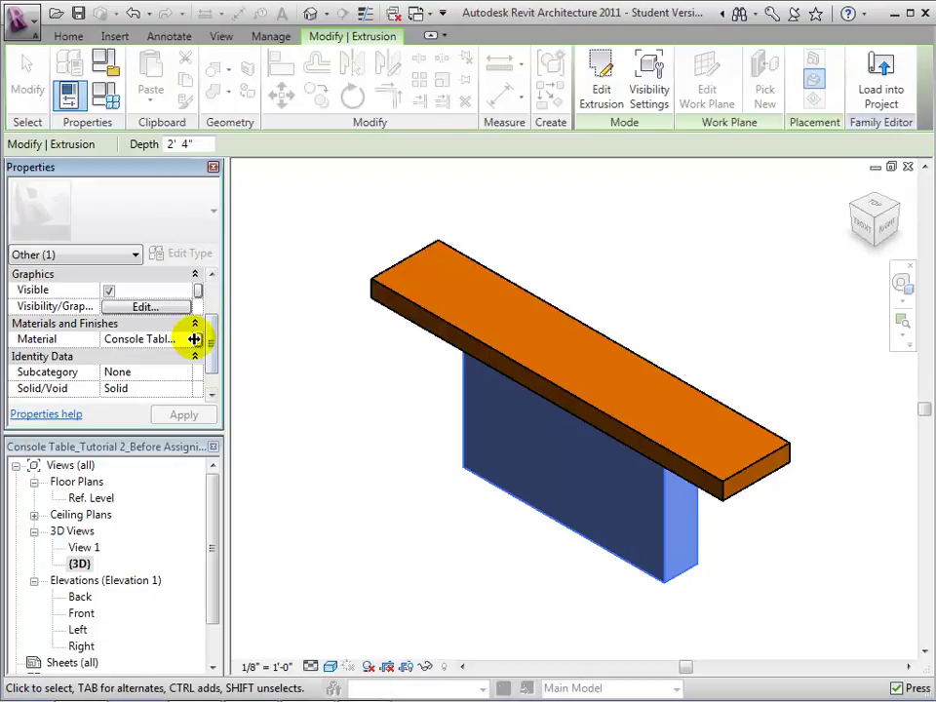
left_click(195, 339)
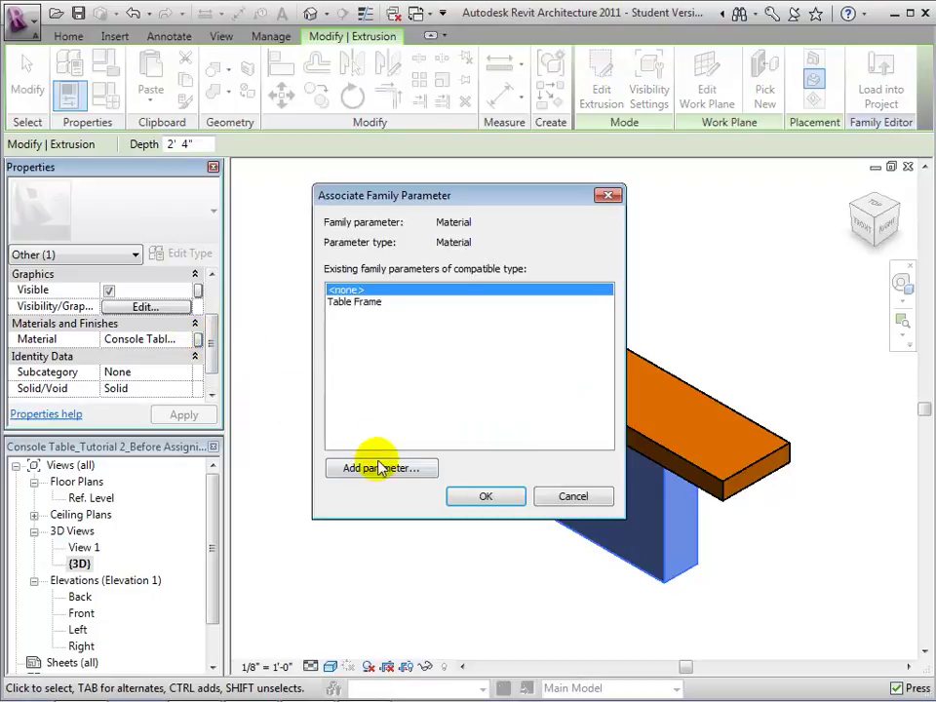
left_click(380, 468)
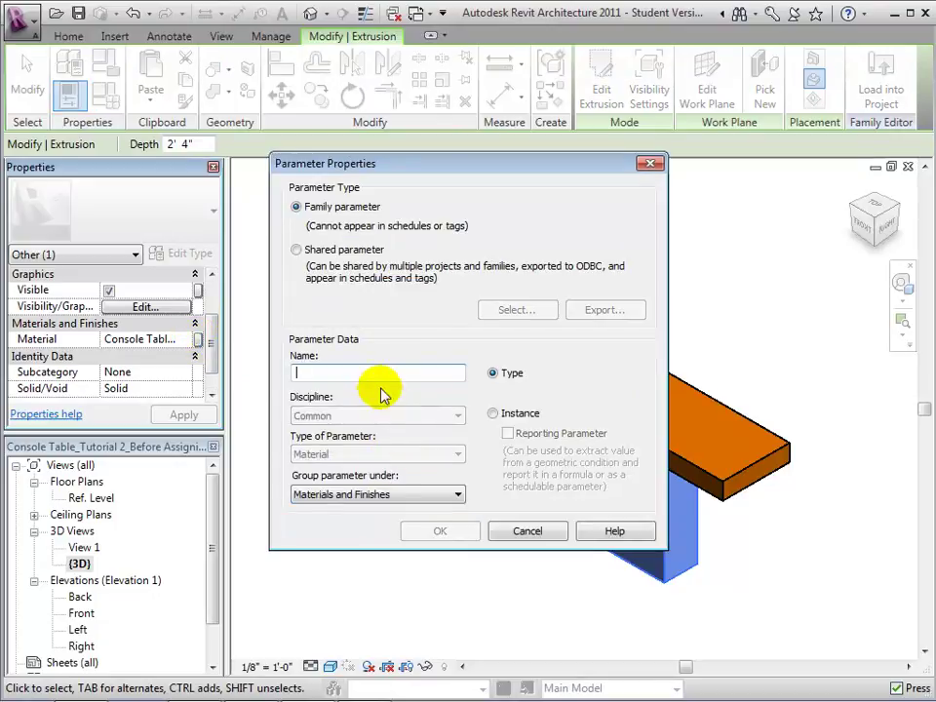
type("Ped")
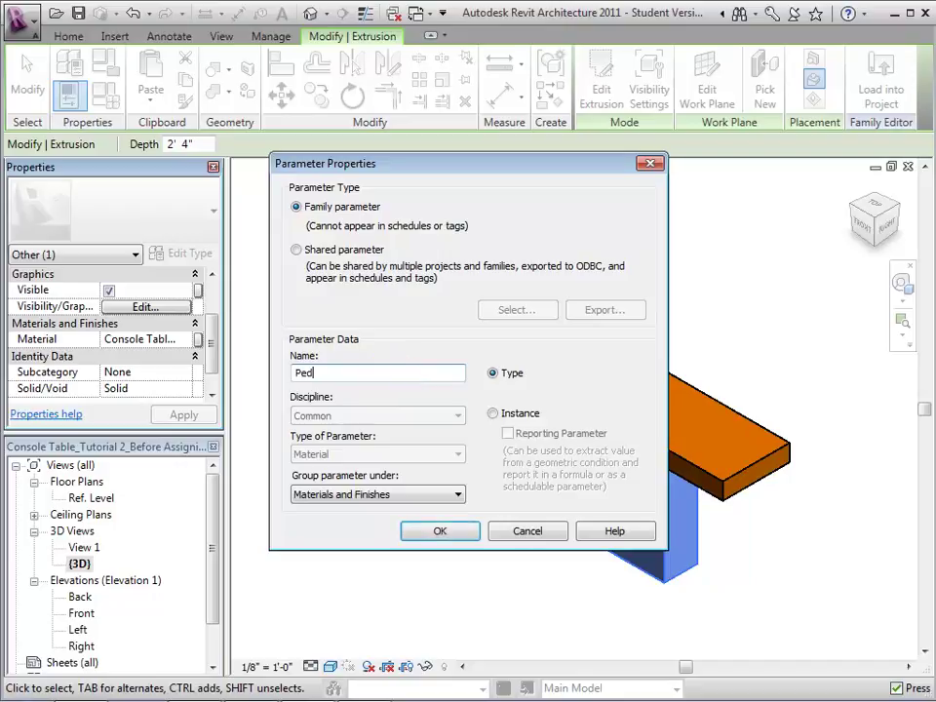
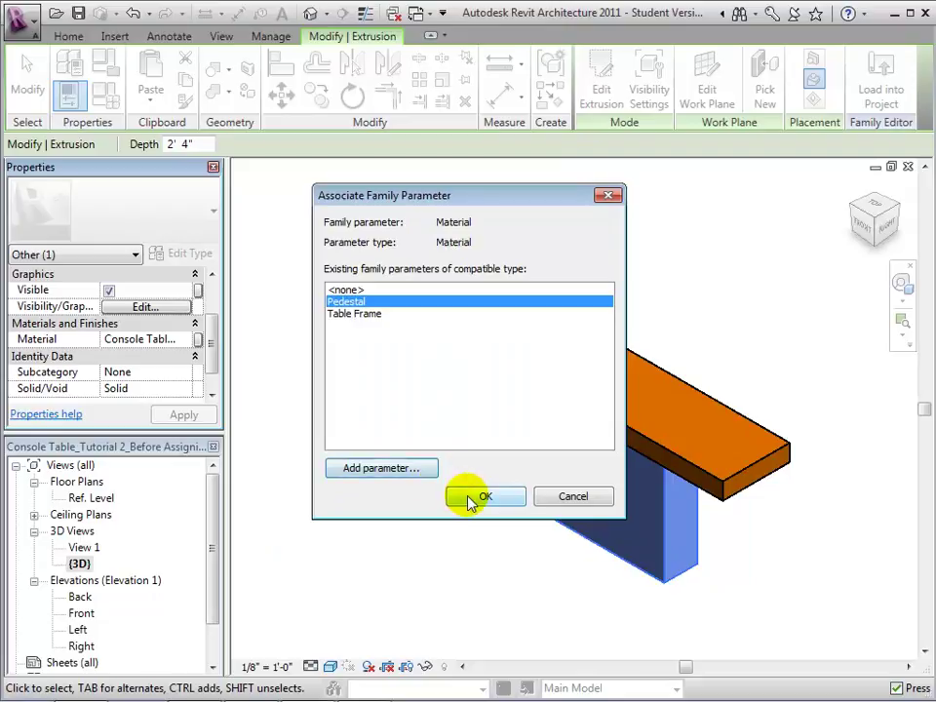
left_click(278, 401)
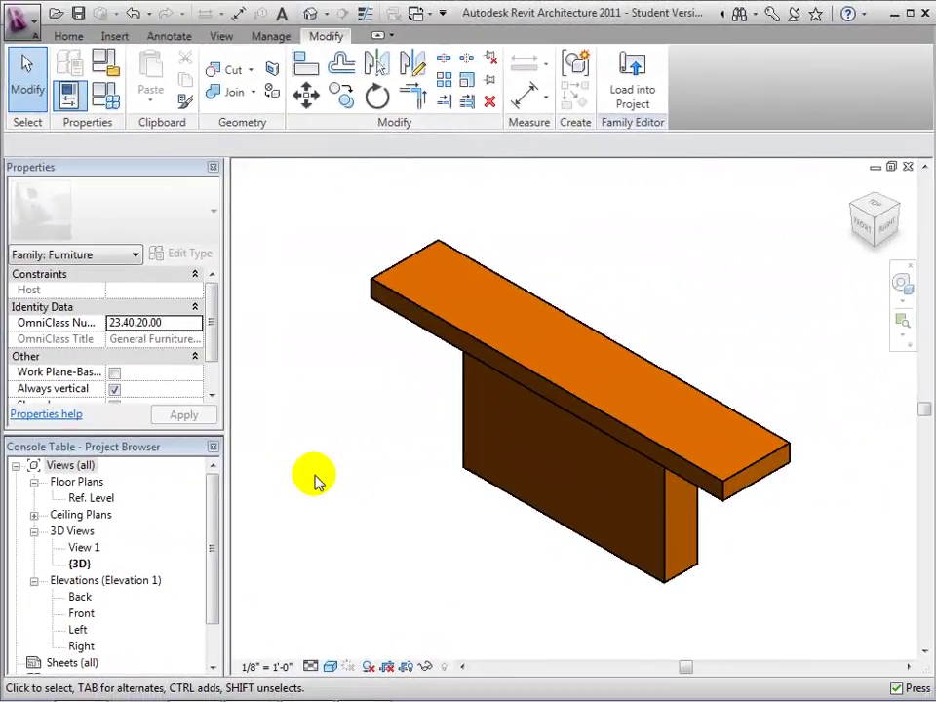
Step: Switch to the Unit2_Lesson2_Exercise4_End project's First Floor plan and load the Console Table family from the Imperial Library's Furniture folder
left_click(418, 13)
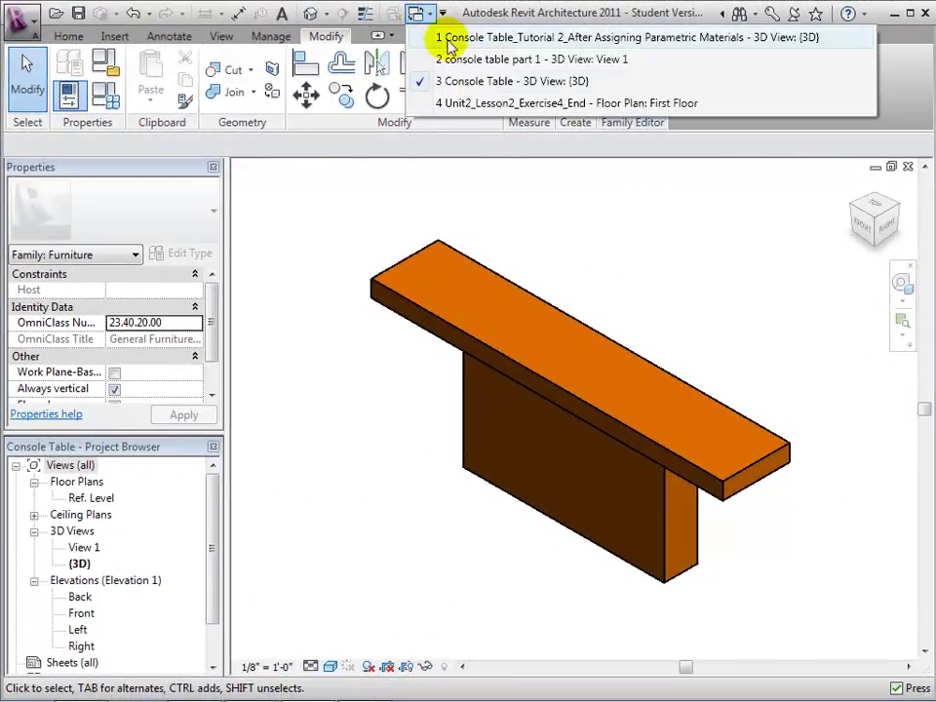
left_click(483, 104)
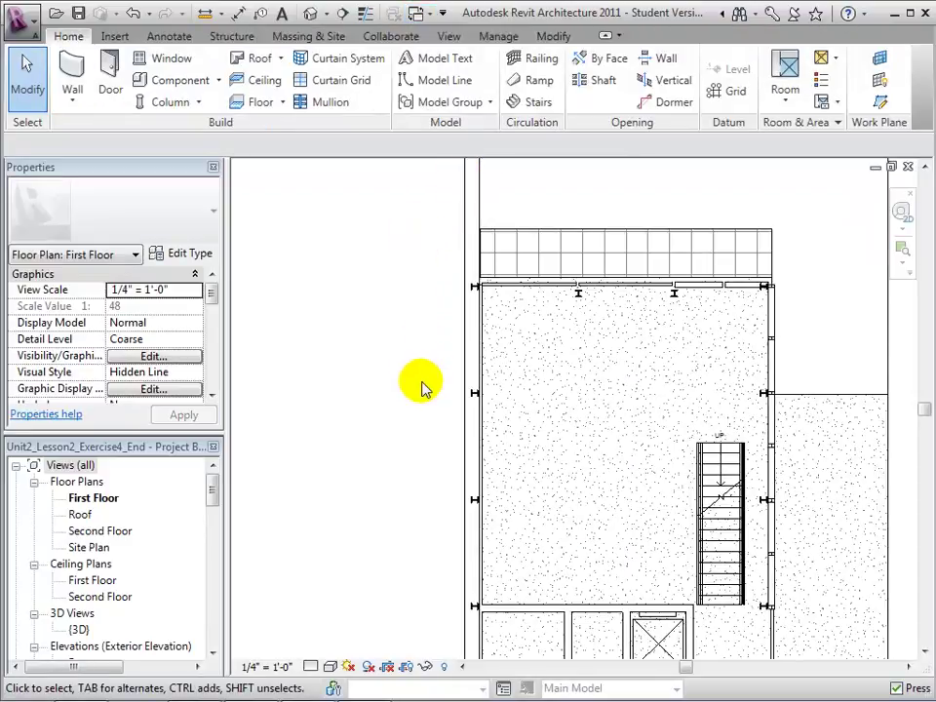
left_click(183, 82)
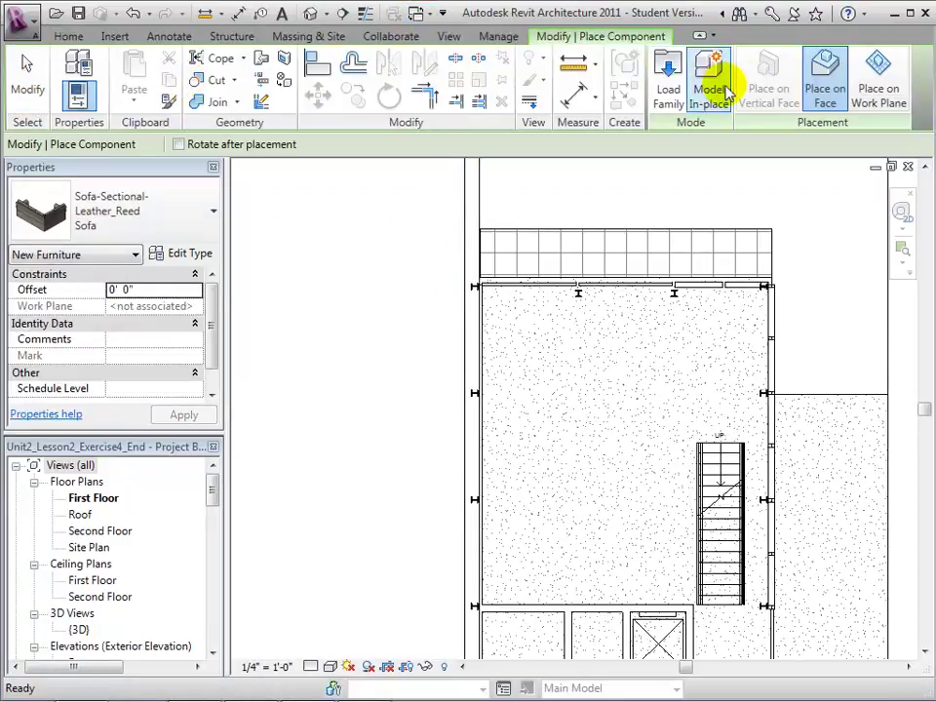
left_click(664, 90)
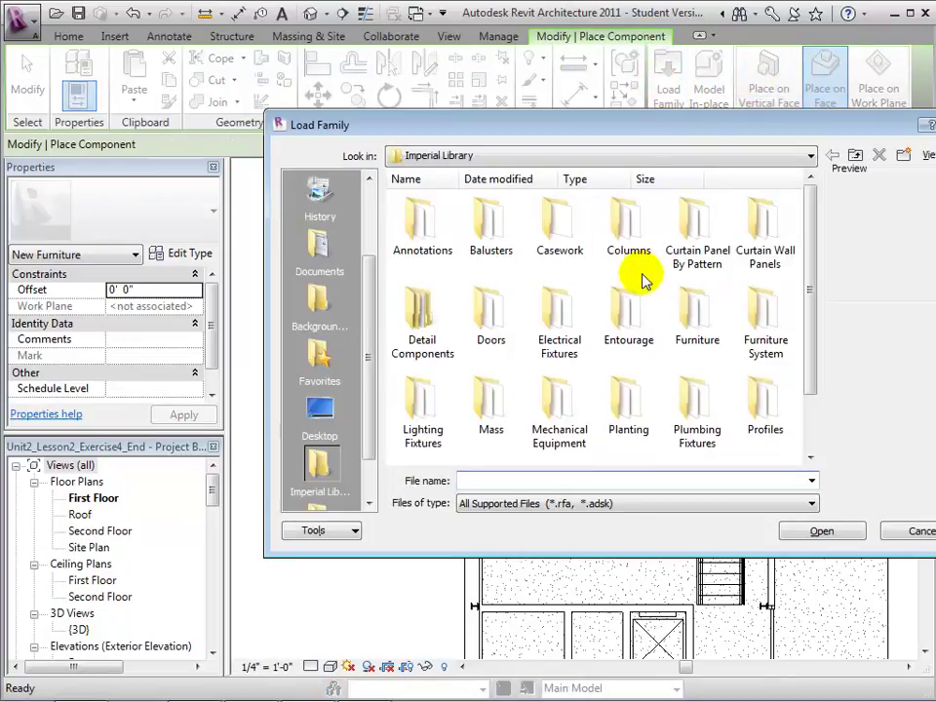
double_click(690, 310)
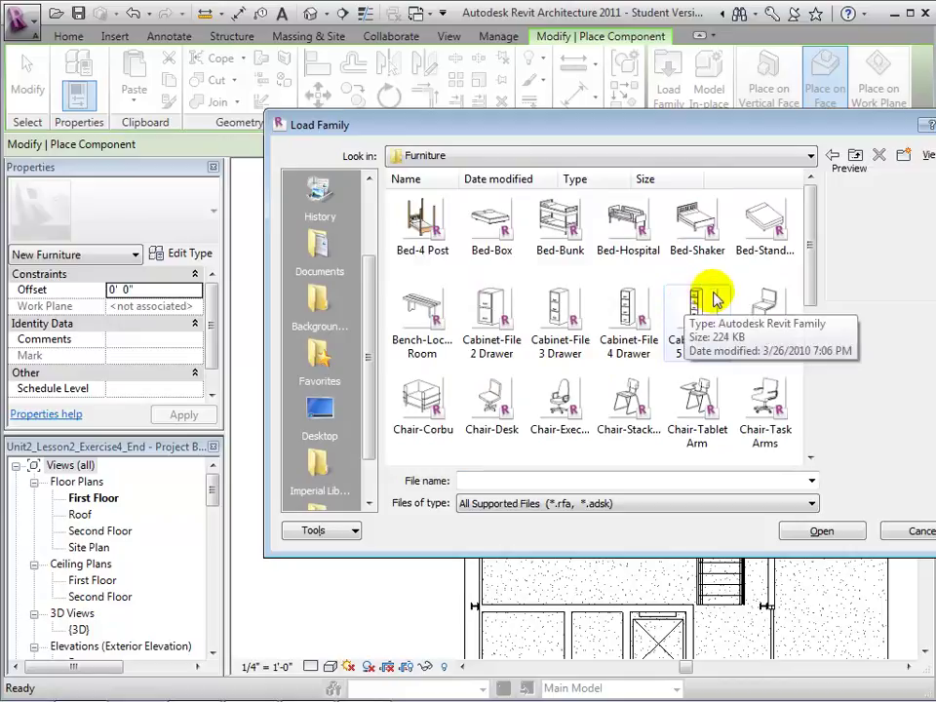
left_click_drag(814, 253, 792, 332)
left_click(505, 346)
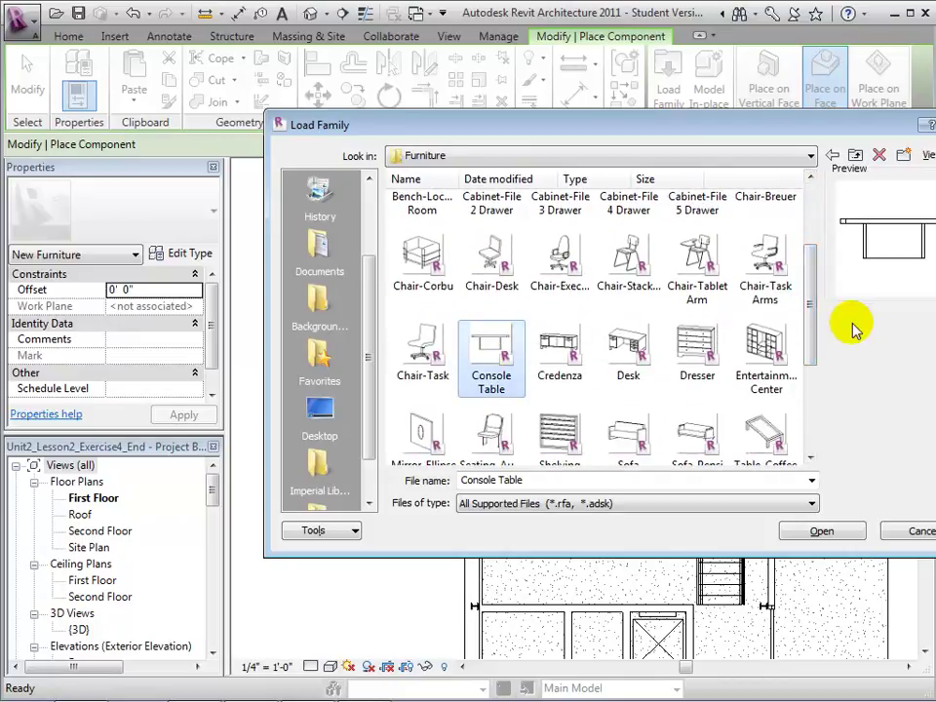
left_click(821, 531)
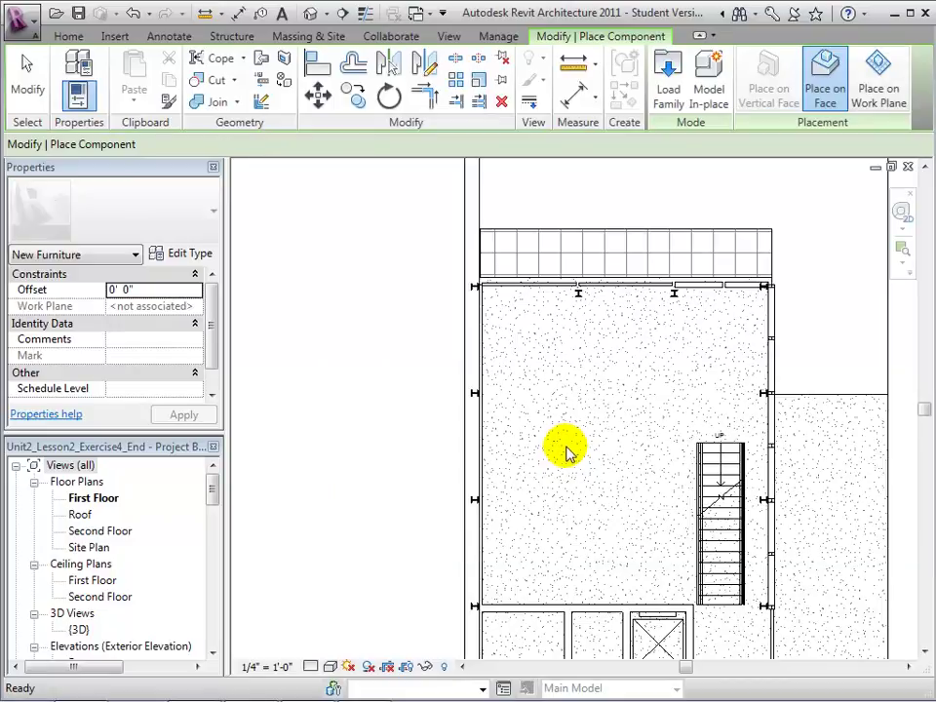
Step: Place a 30" L x 30" W x 16" H console table in the room beside the stairs and an 84" L x 16" W x 32" H one above it
left_click(552, 539)
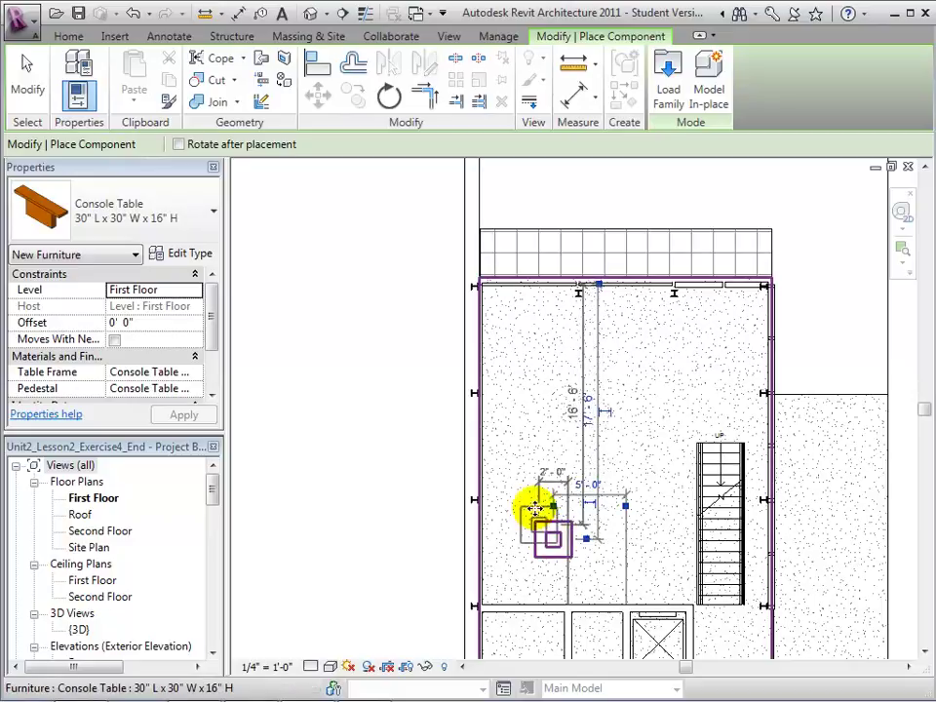
left_click(214, 212)
left_click_drag(313, 309, 310, 324)
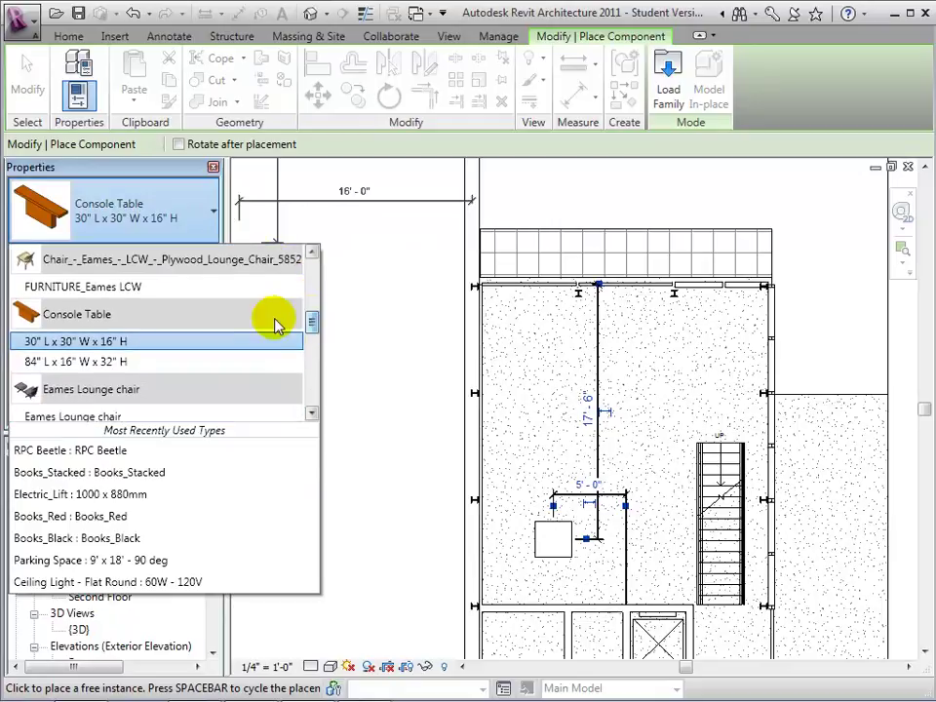
left_click(112, 363)
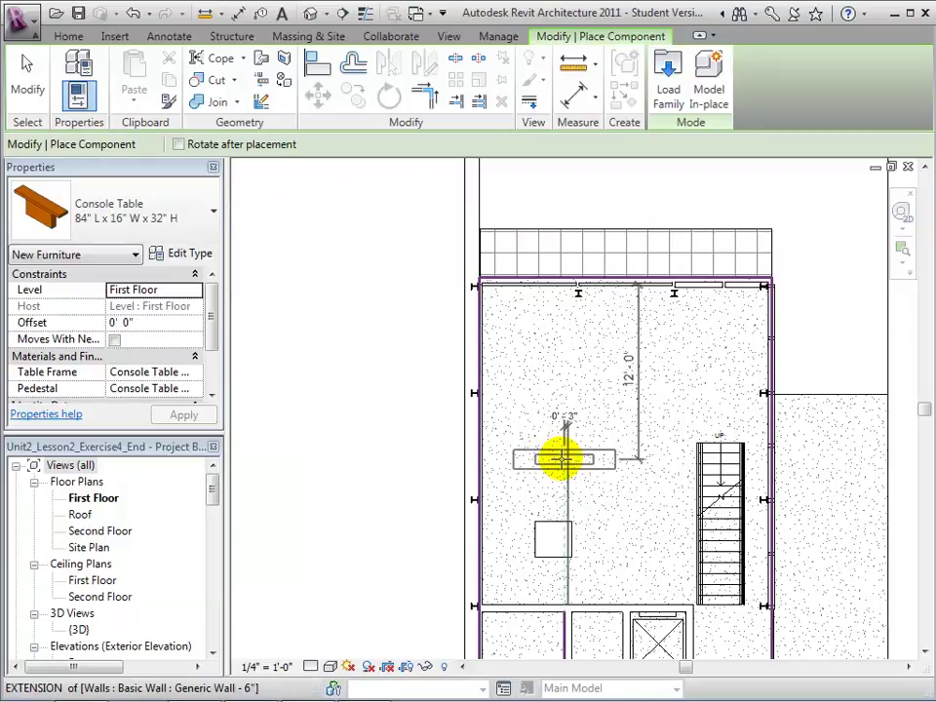
left_click(561, 458)
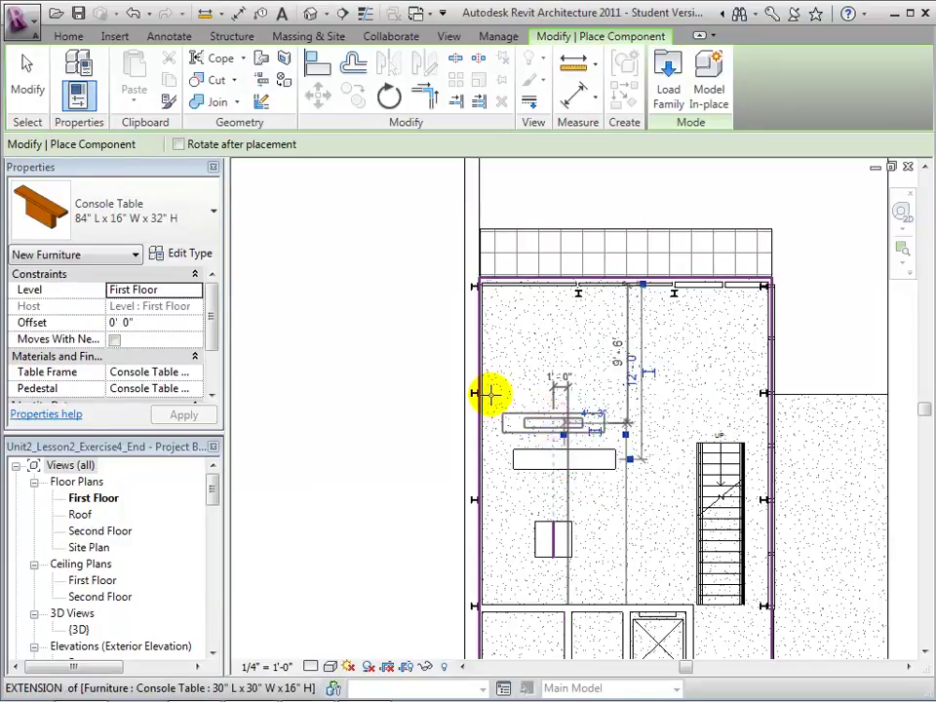
left_click(25, 68)
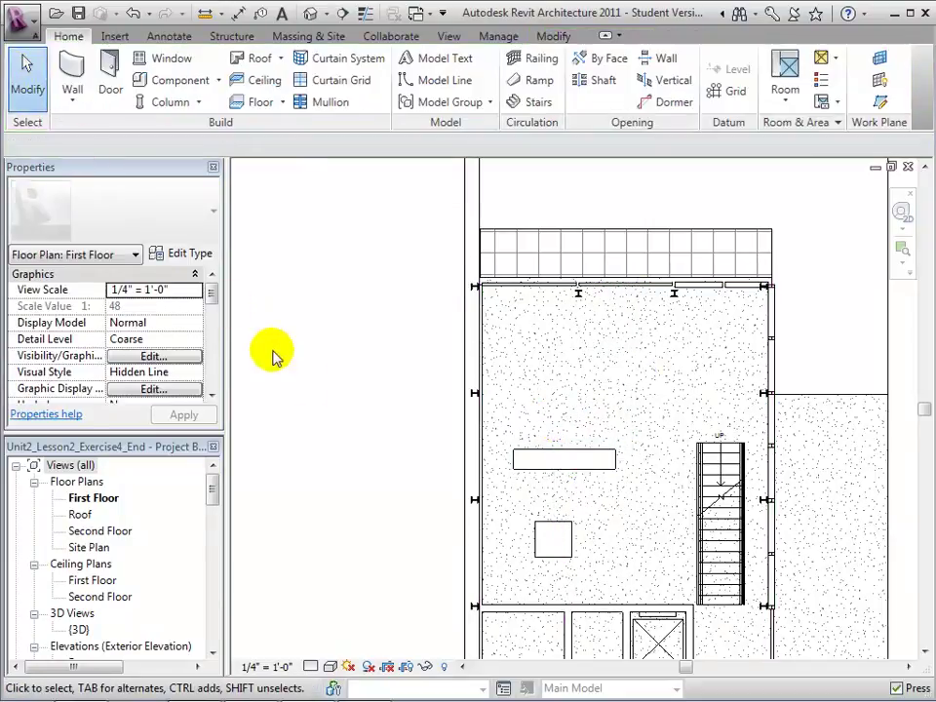
Step: Change the small square console table to the 84" L x 16" W x 32" H type
left_click(554, 526)
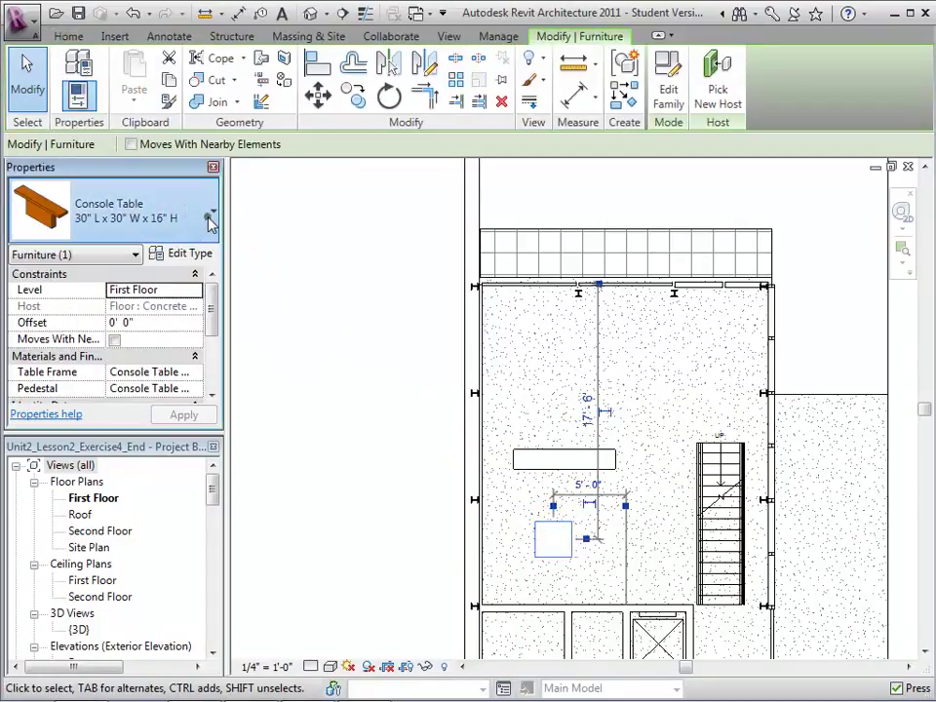
left_click(212, 212)
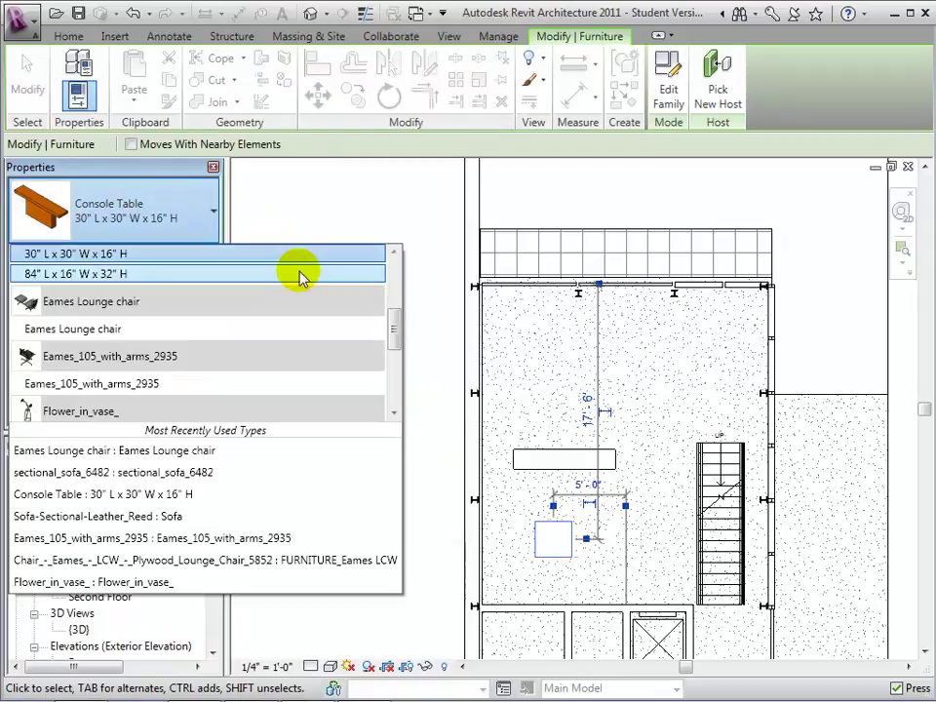
left_click(309, 277)
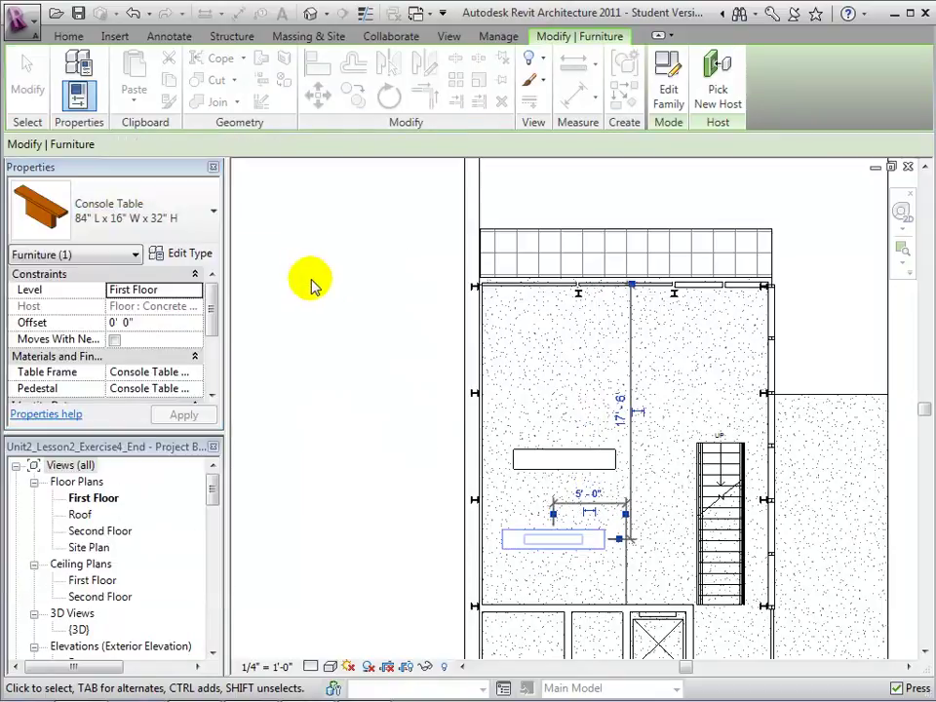
left_click(387, 434)
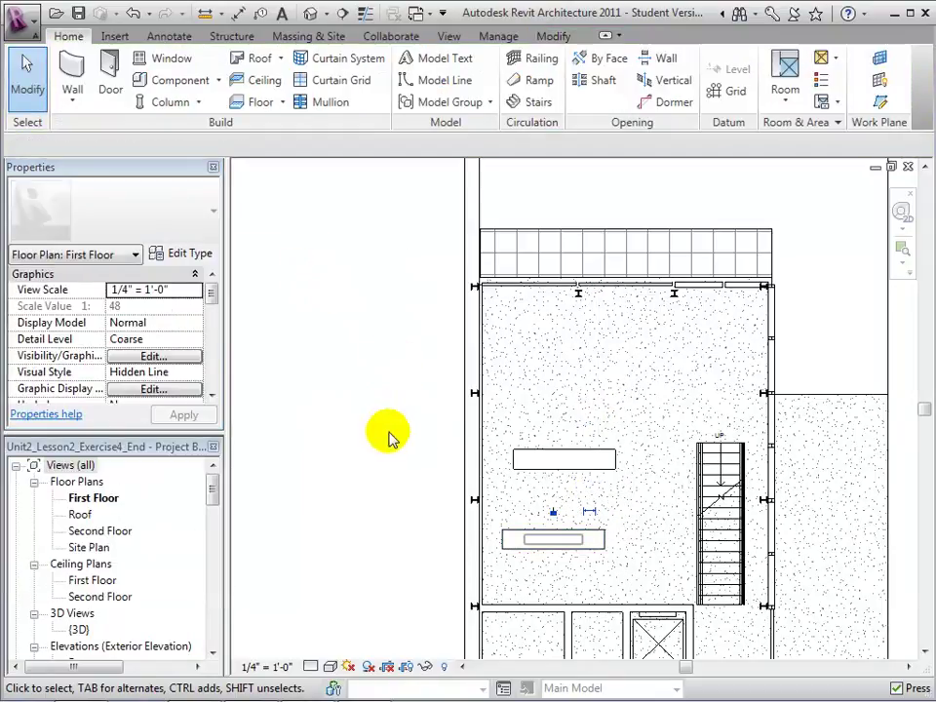
Step: Duplicate the upper console table's type as 84" L x 84" W x 32" H and set its Table Width to 7' 0"
left_click(523, 473)
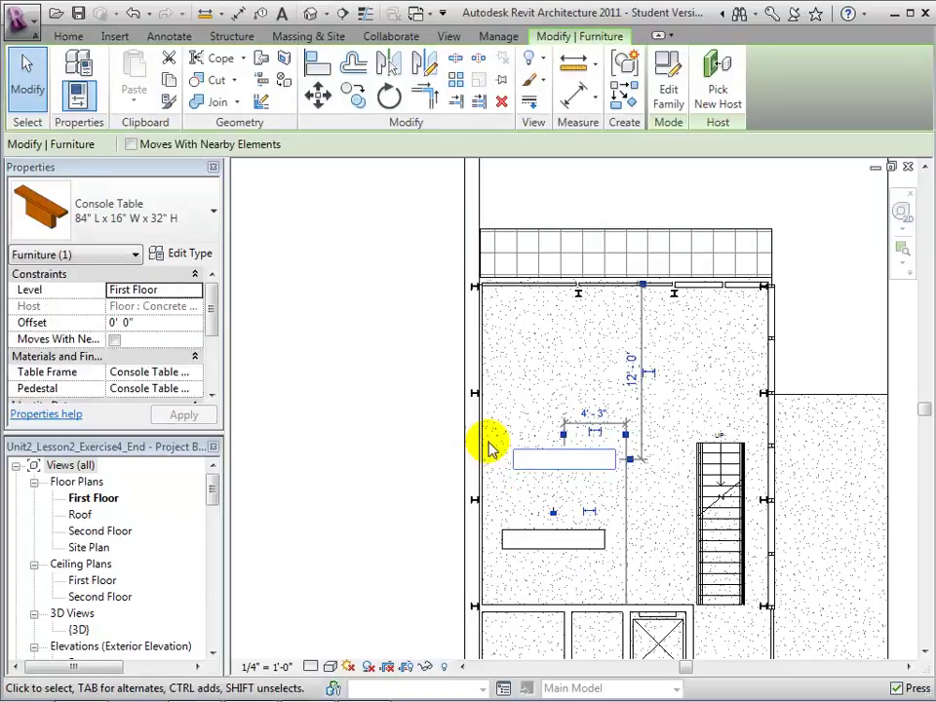
left_click(202, 255)
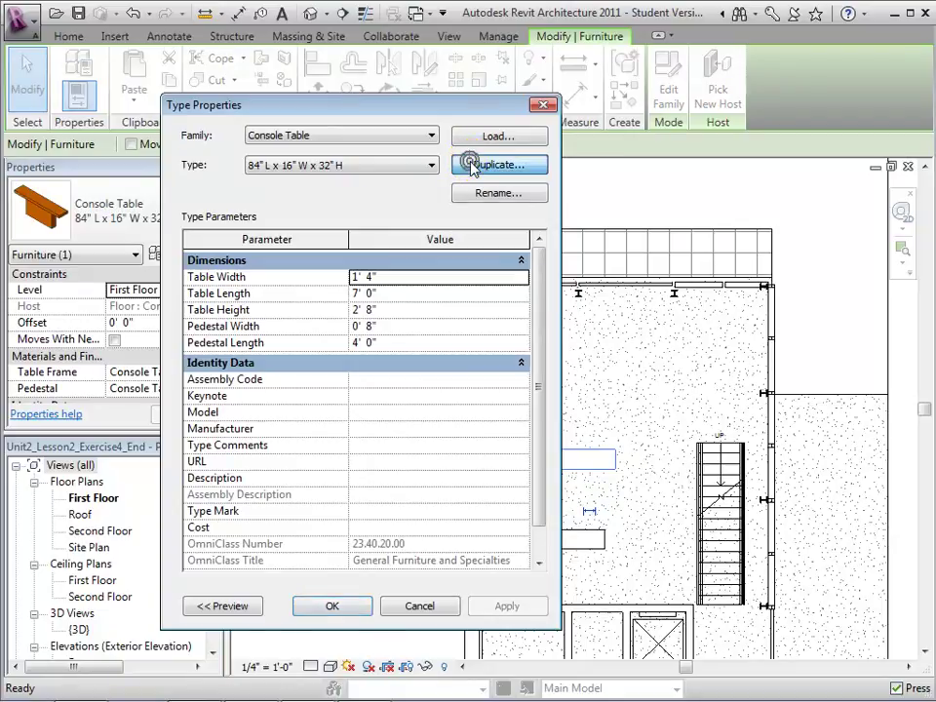
left_click(472, 166)
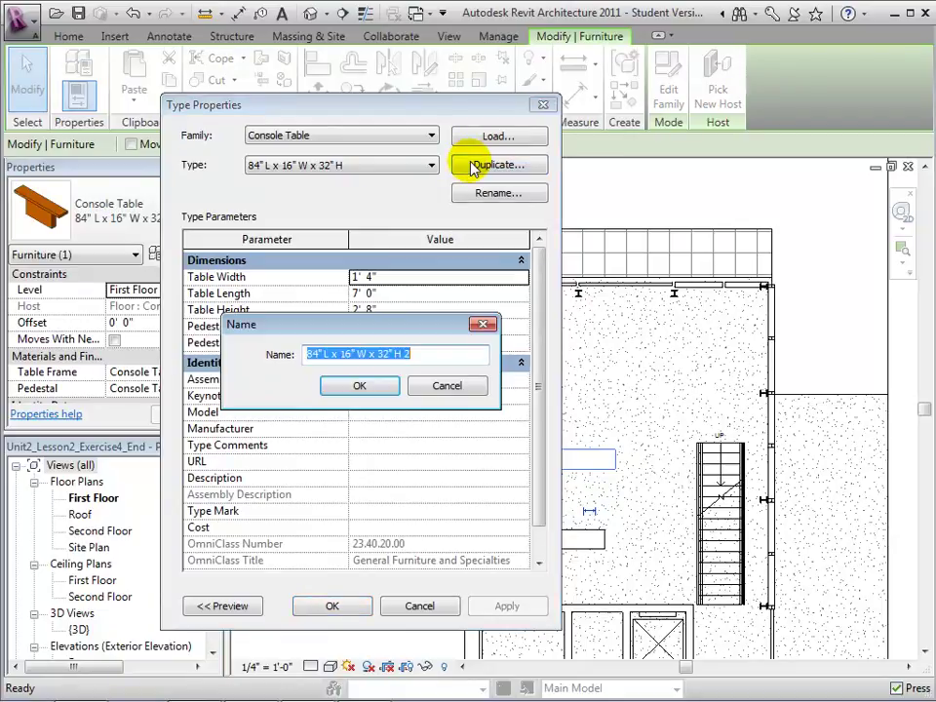
left_click(441, 358)
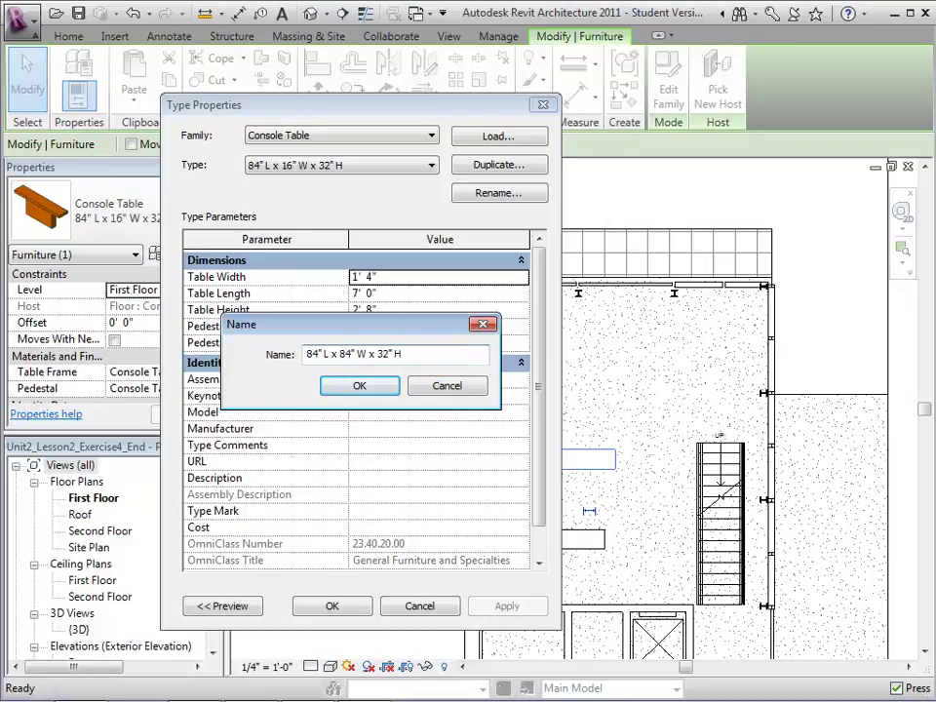
key("Return")
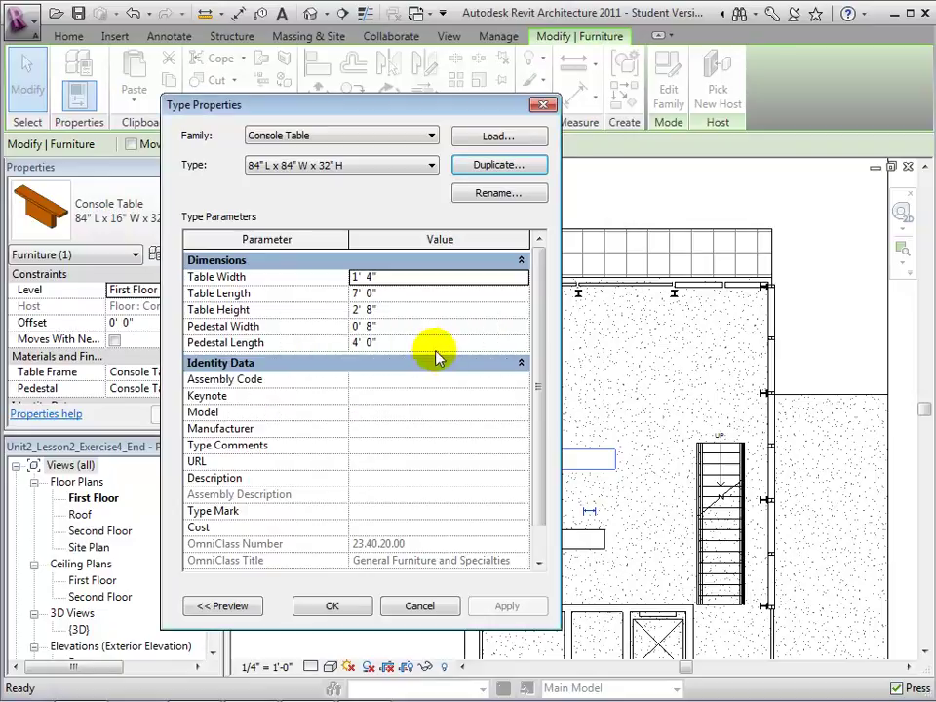
left_click(384, 277)
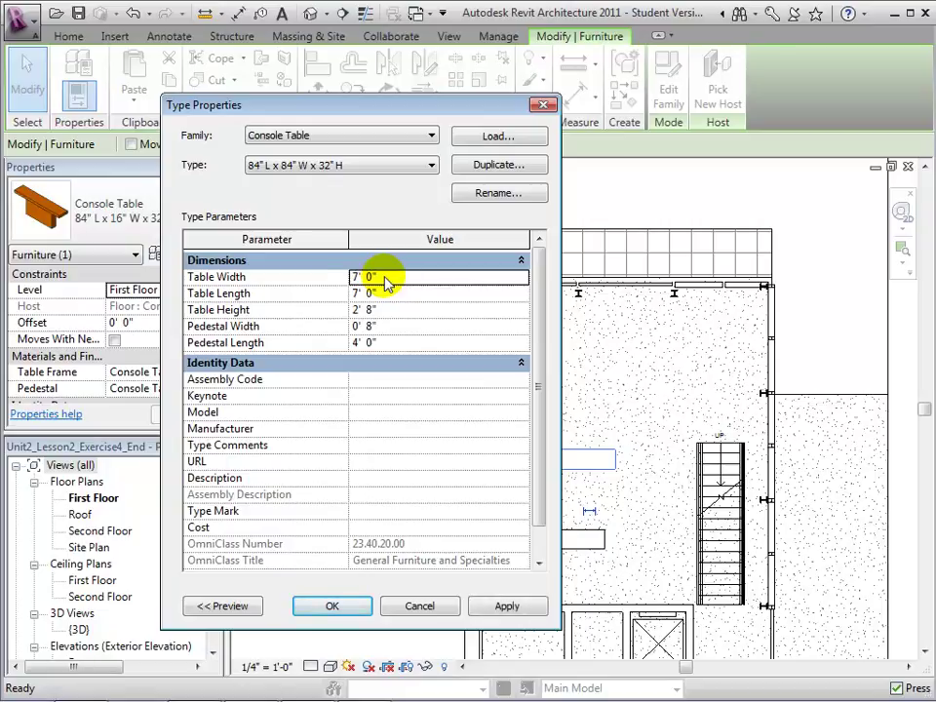
left_click(357, 611)
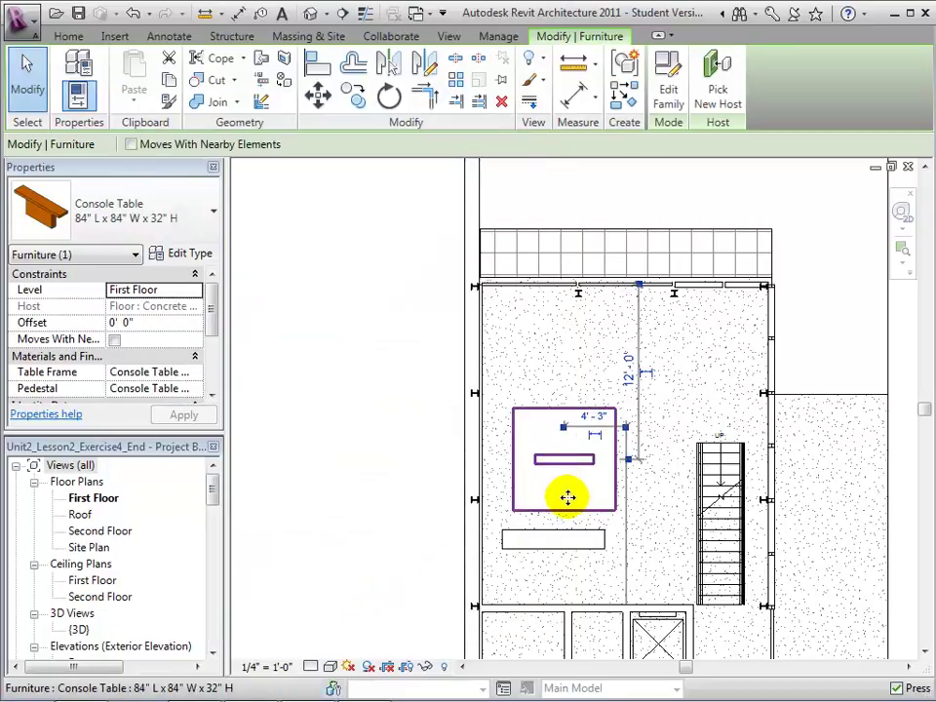
left_click(647, 509)
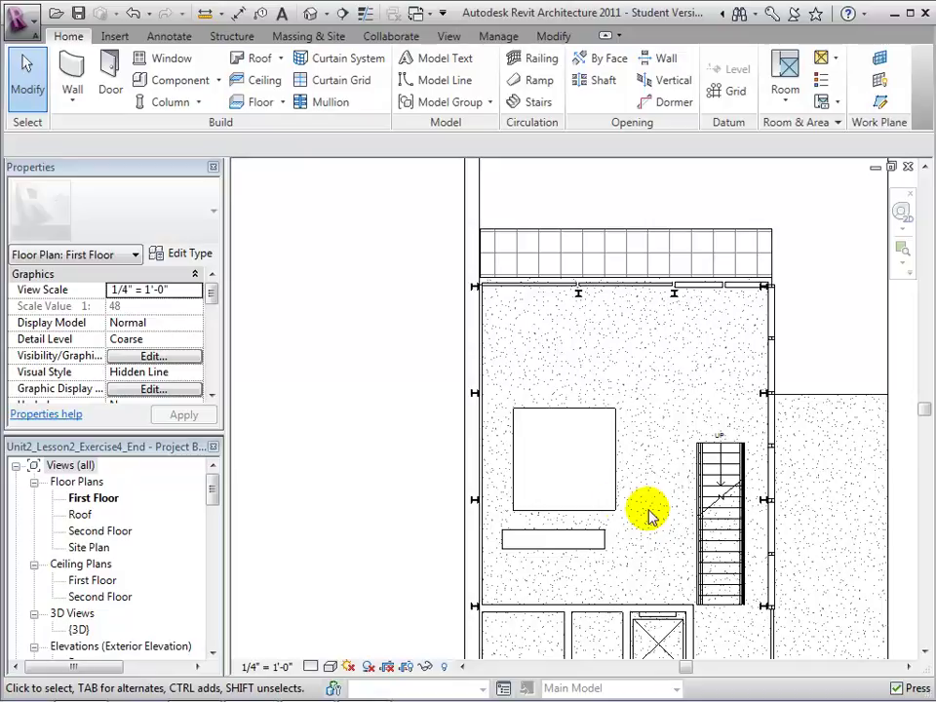
Step: Examine the list of Console Table types available for the large square table
left_click(605, 497)
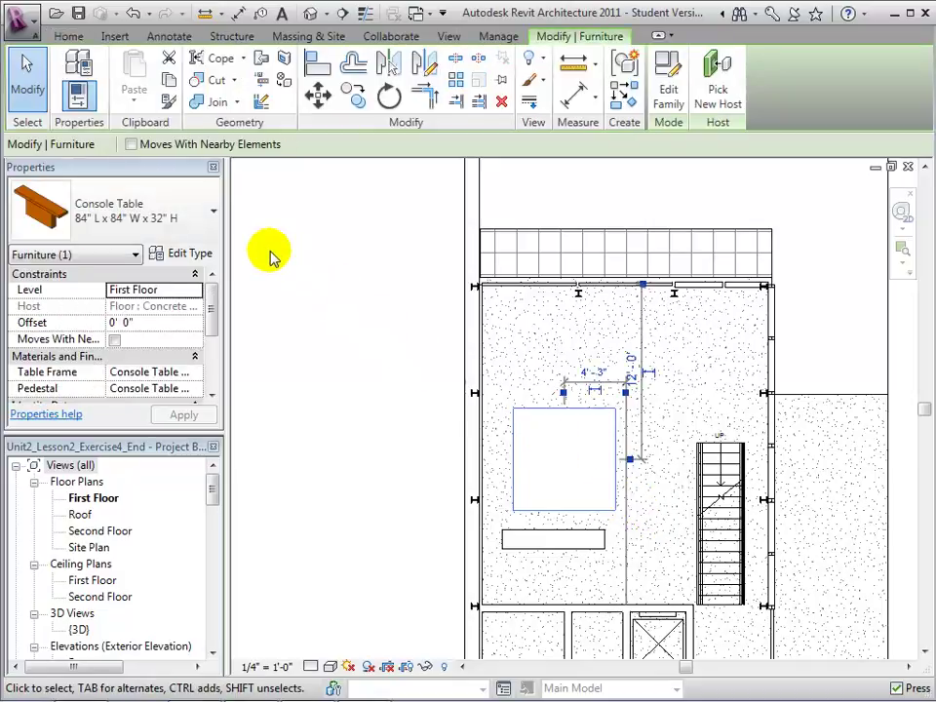
left_click(211, 213)
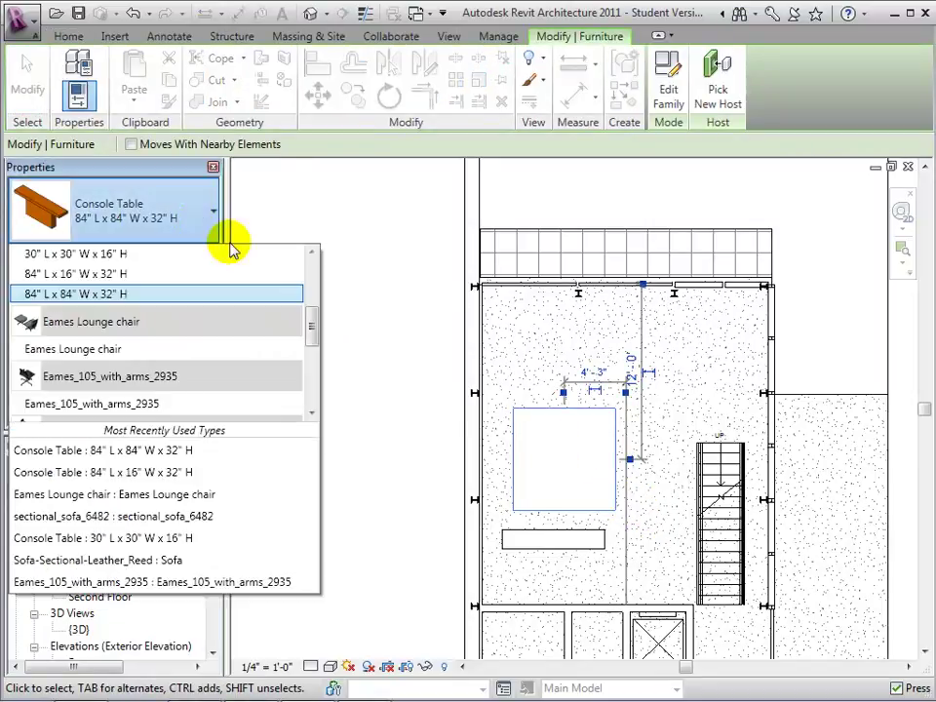
left_click_drag(314, 332, 314, 312)
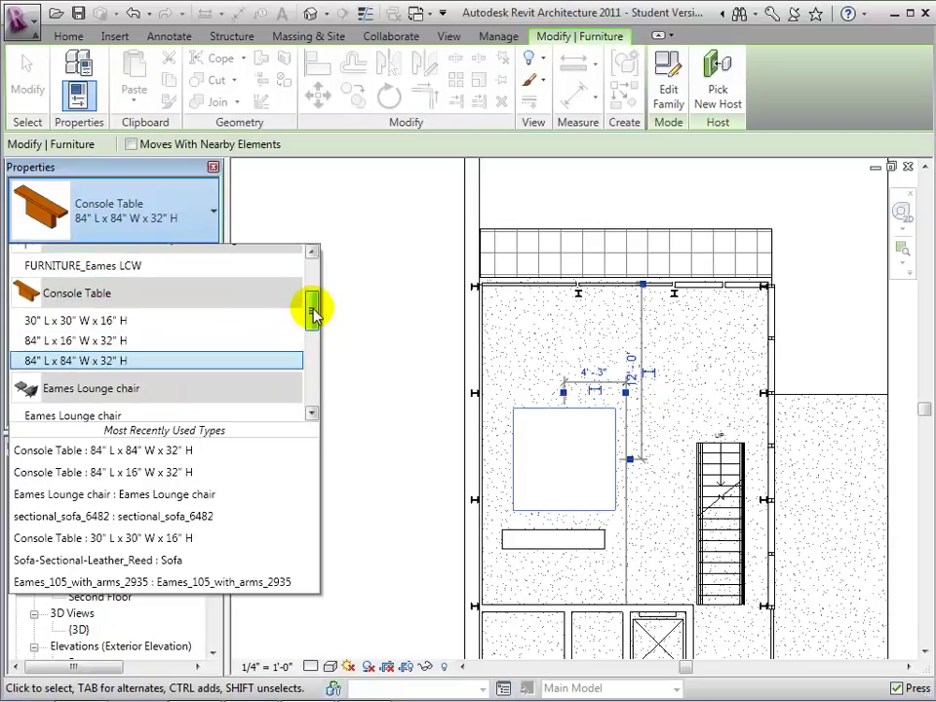
left_click(355, 351)
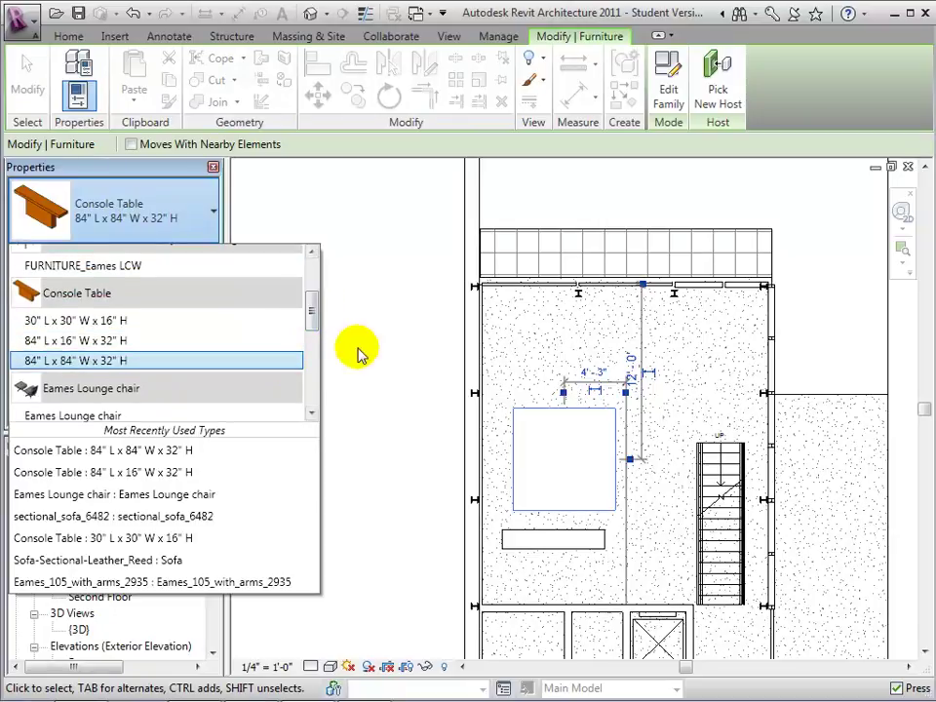
left_click(382, 371)
left_click(382, 372)
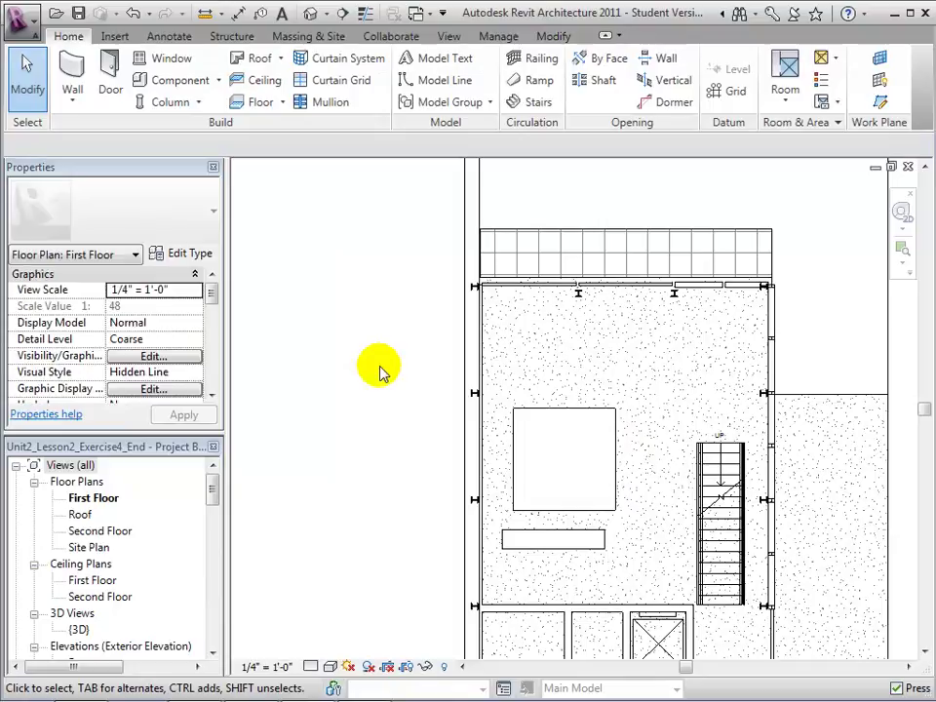